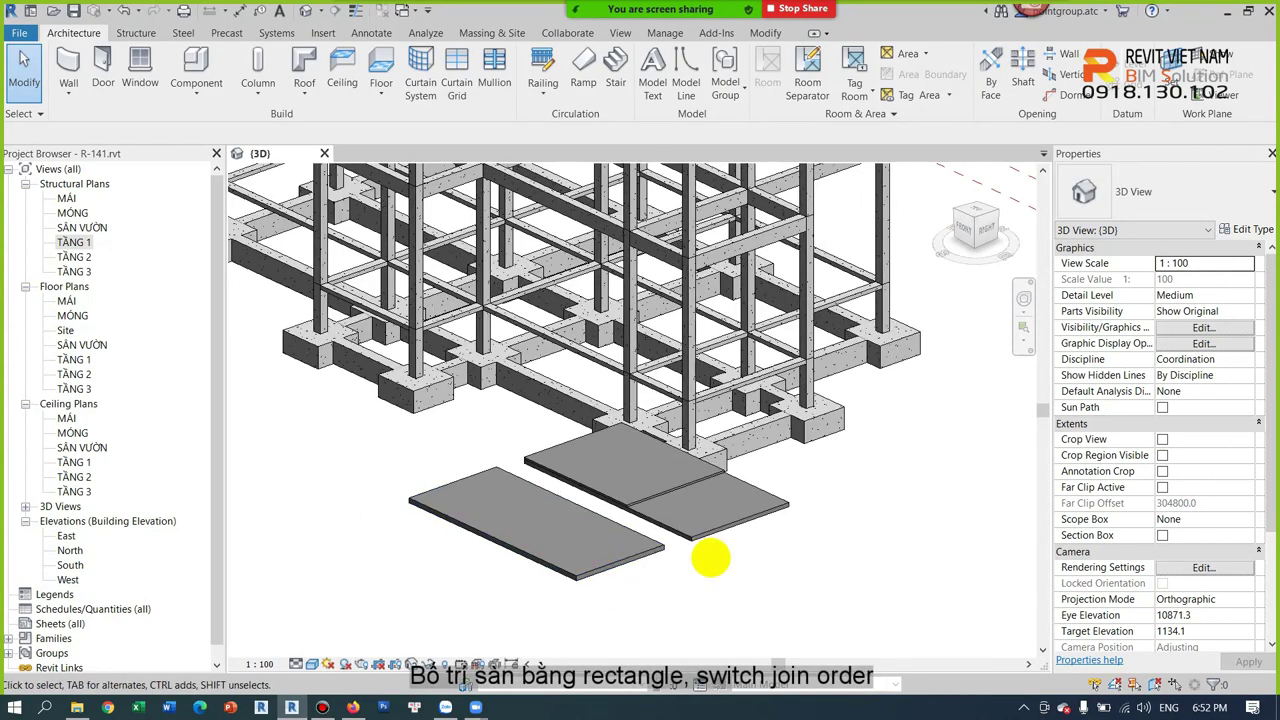
Inspect the slabs in 3D, then open the TẦNG 1 plan and select the existing floor slab.
mouse_move(670, 565)
middle_mouse_down("shift")
mouse_move(743, 563)
mouse_move(704, 541)
middle_mouse_up("shift")
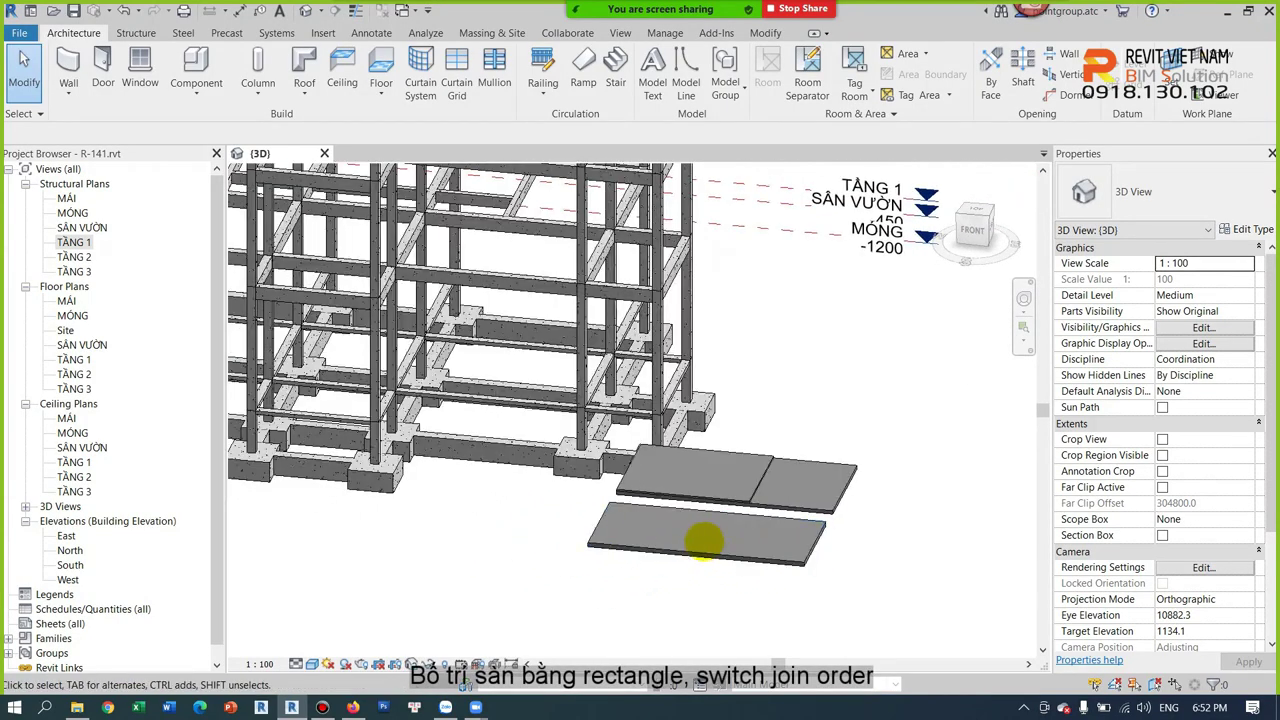
left_click(820, 500)
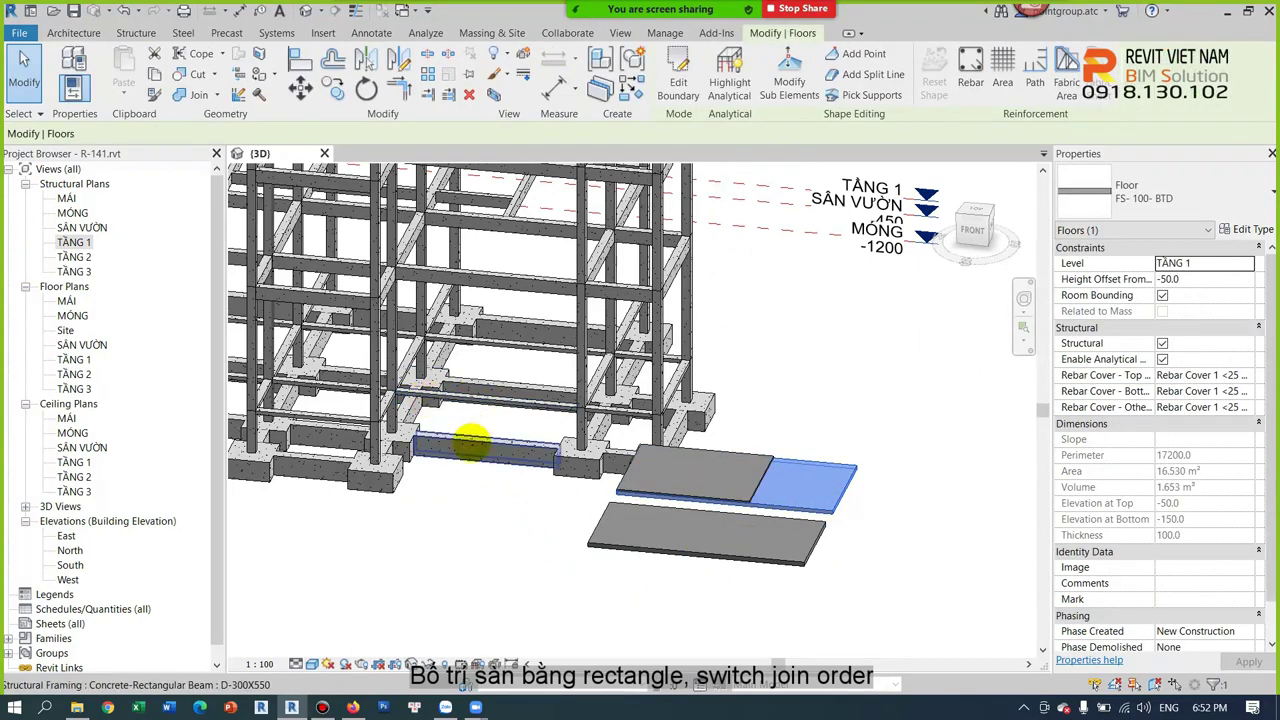
left_click(489, 610)
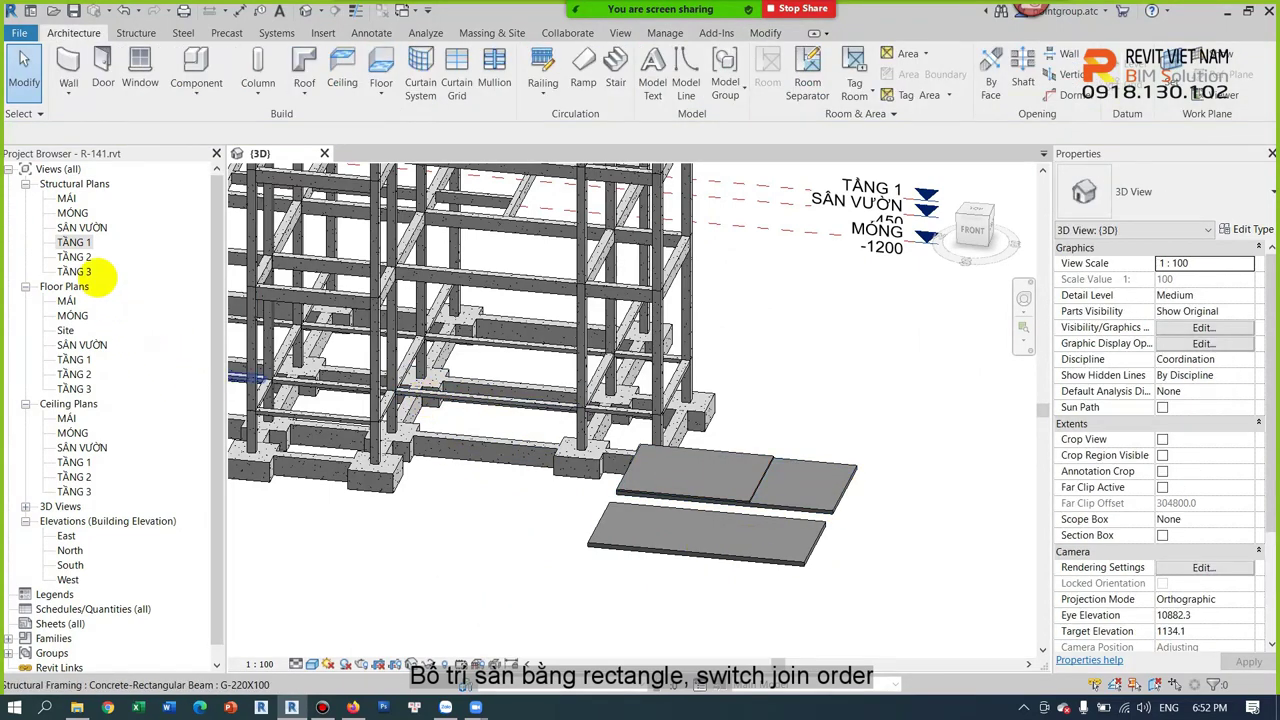
double_click(73, 242)
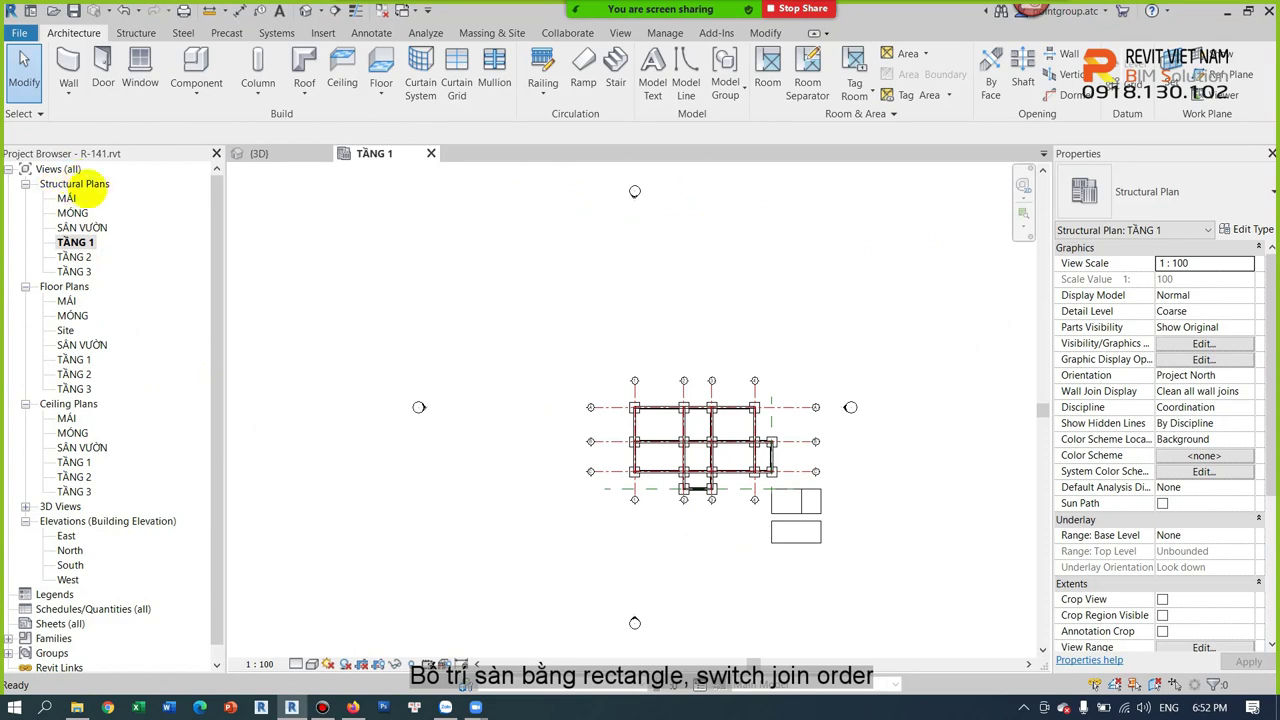
scroll(677, 491, "up", 3)
scroll(951, 494, "up", 2)
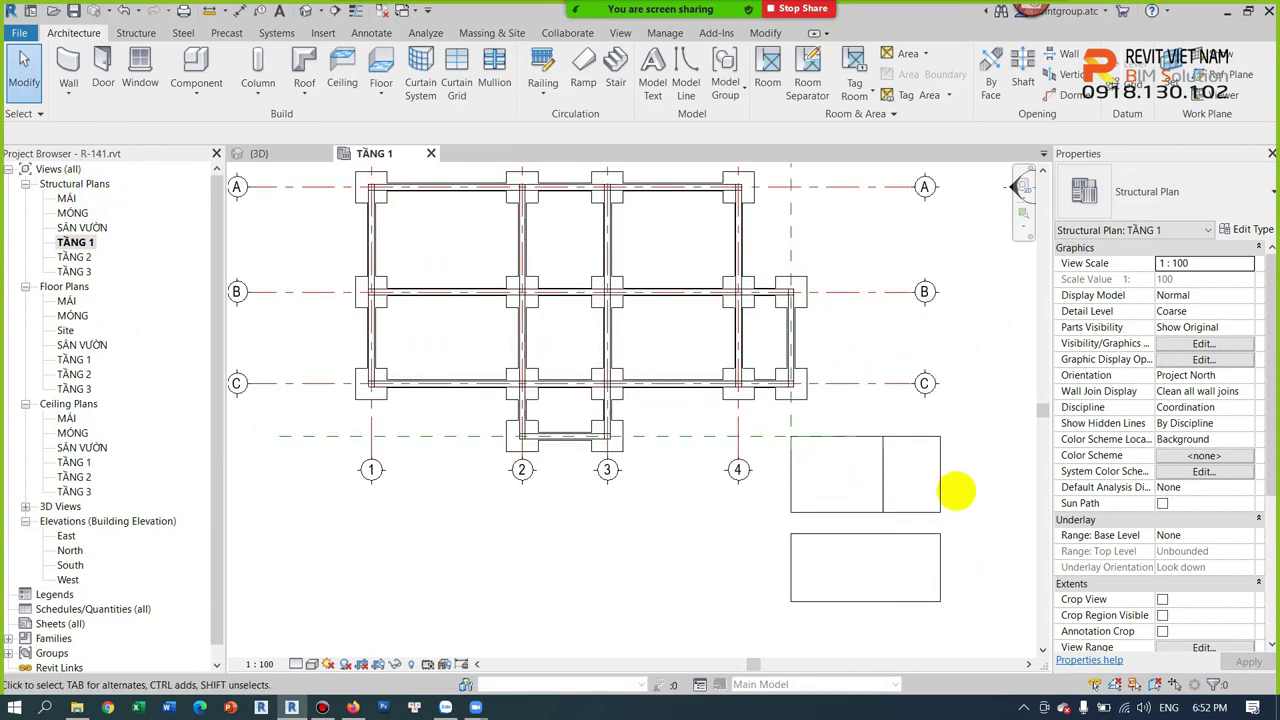
left_click(936, 462)
scroll(869, 471, "up", 1)
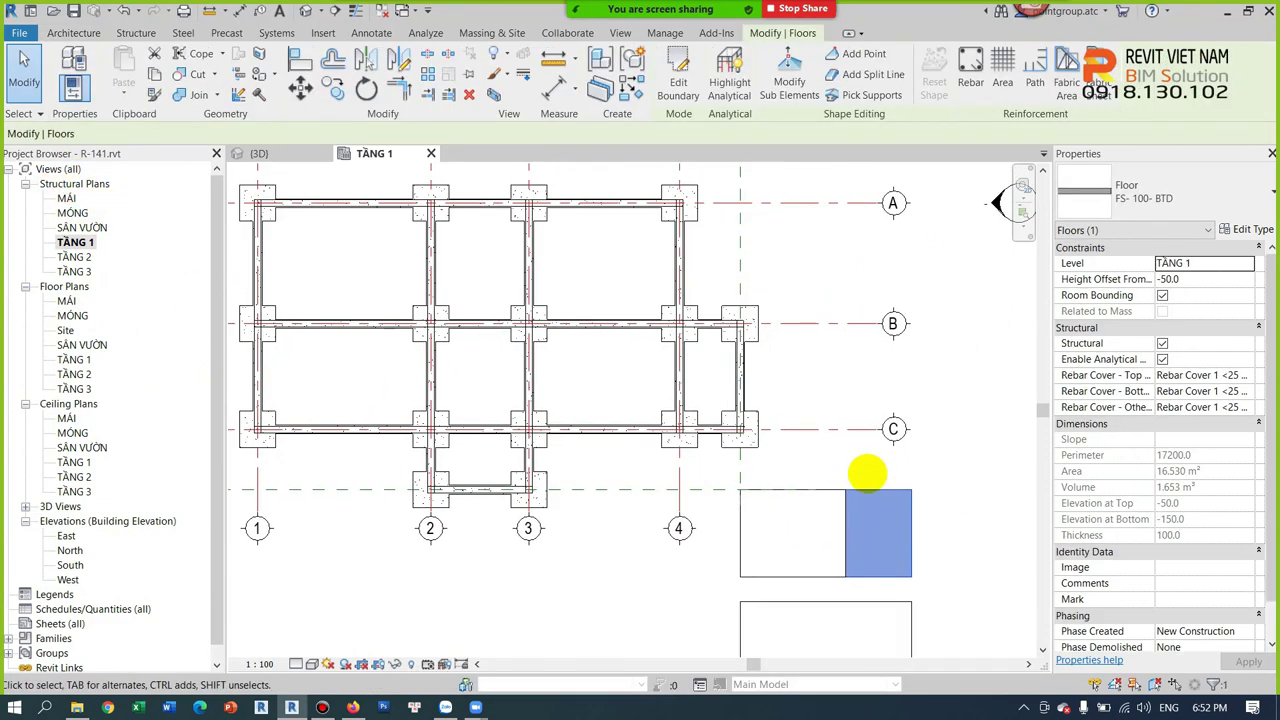
scroll(866, 471, "down", 1)
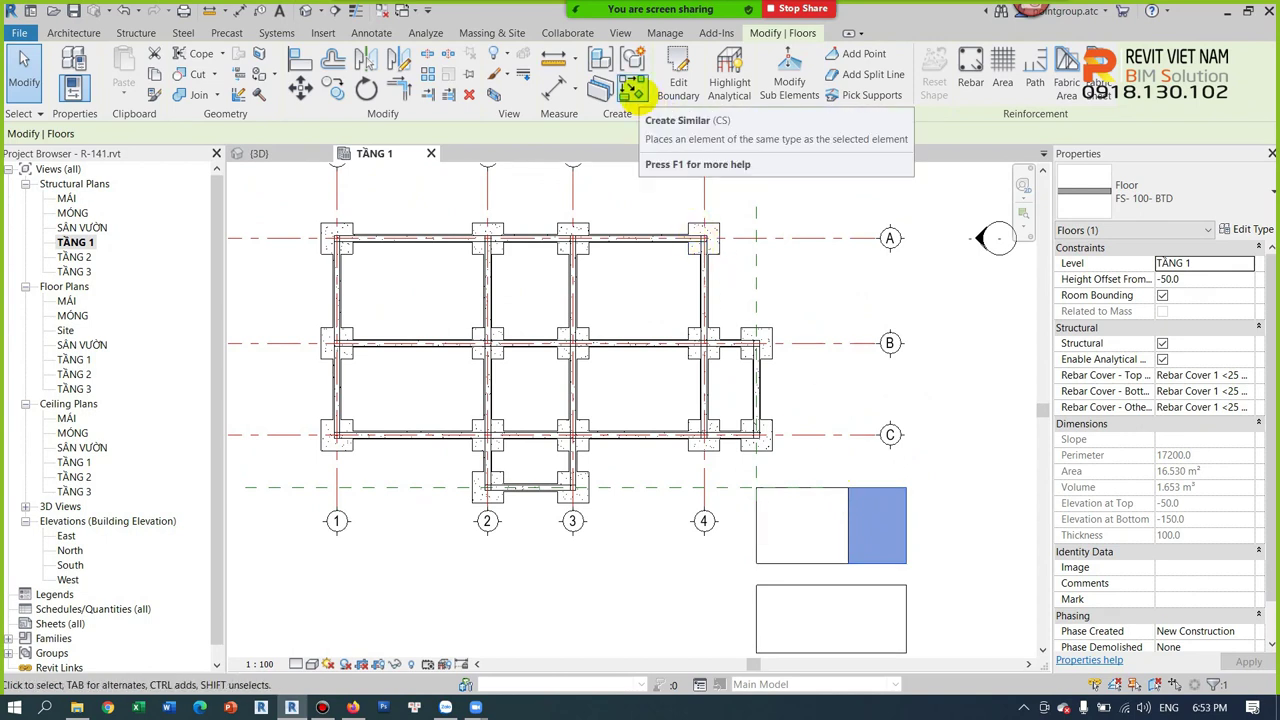
Start a similar FS- 100- BTD floor with a rectangular boundary beginning at the column corner.
left_click(633, 91)
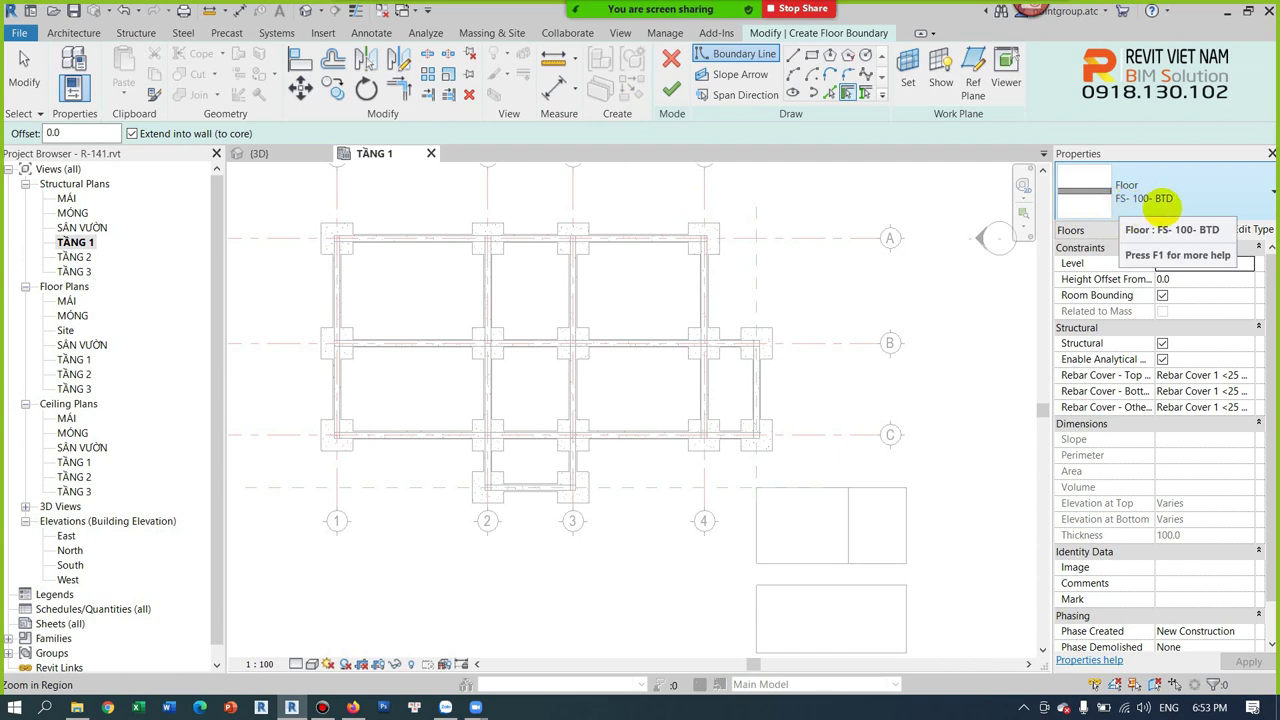
scroll(633, 274, "up", 2)
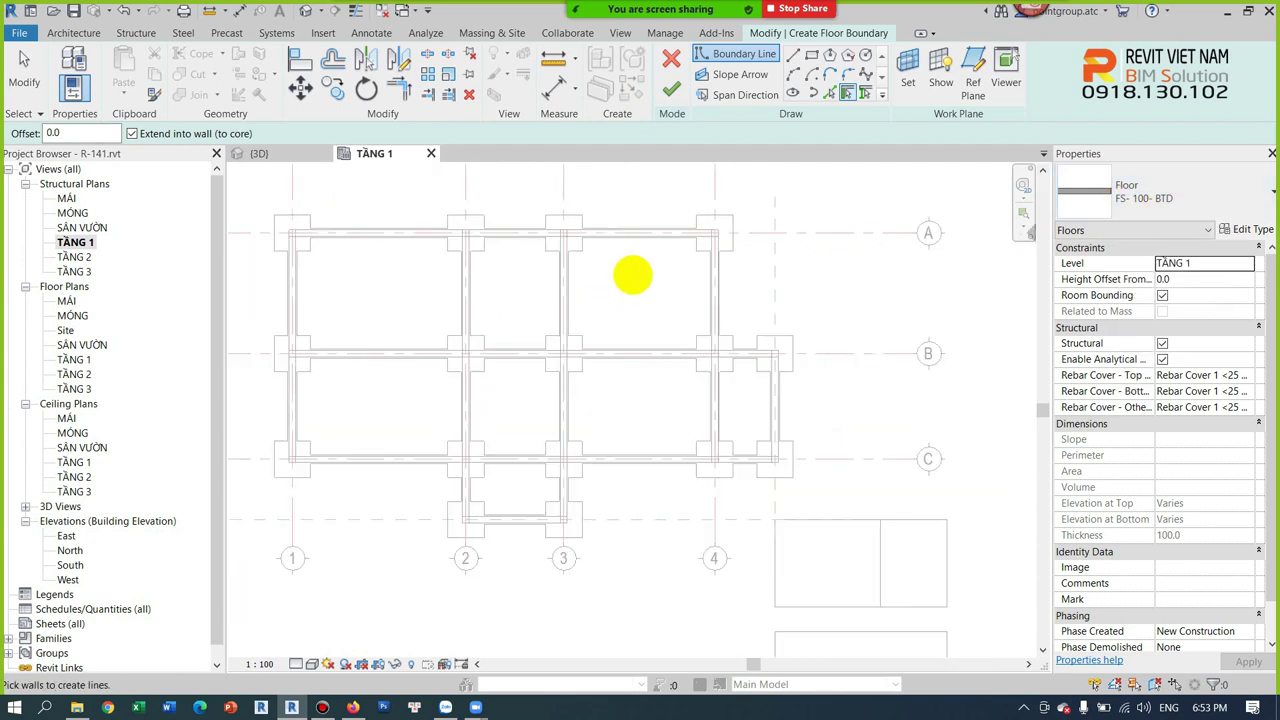
middle_click_drag(680, 283, 682, 304)
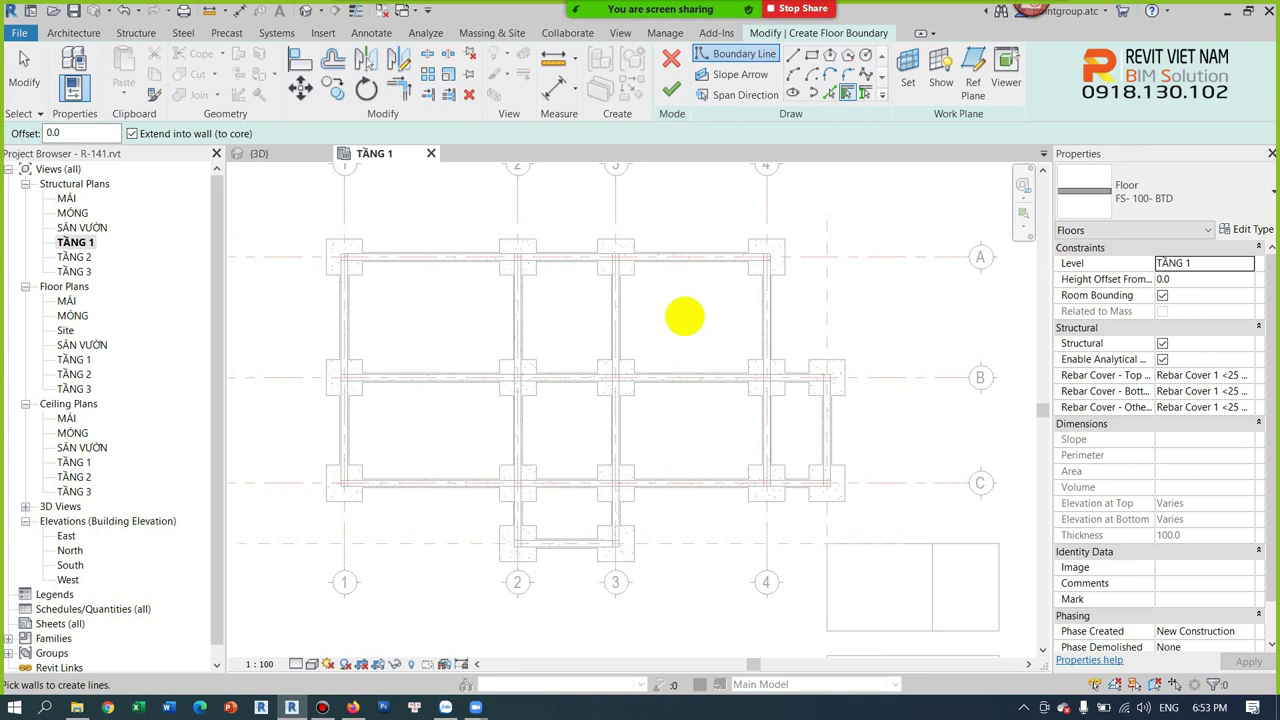
left_click(810, 55)
scroll(355, 235, "up", 3)
scroll(330, 275, "up", 2)
left_click(319, 290)
Close the rectangle over the grid bays, finish the 109.778 m² floor and accept the warnings.
scroll(623, 463, "down", 2)
scroll(691, 443, "down", 2)
scroll(660, 456, "up", 2)
scroll(700, 468, "up", 1)
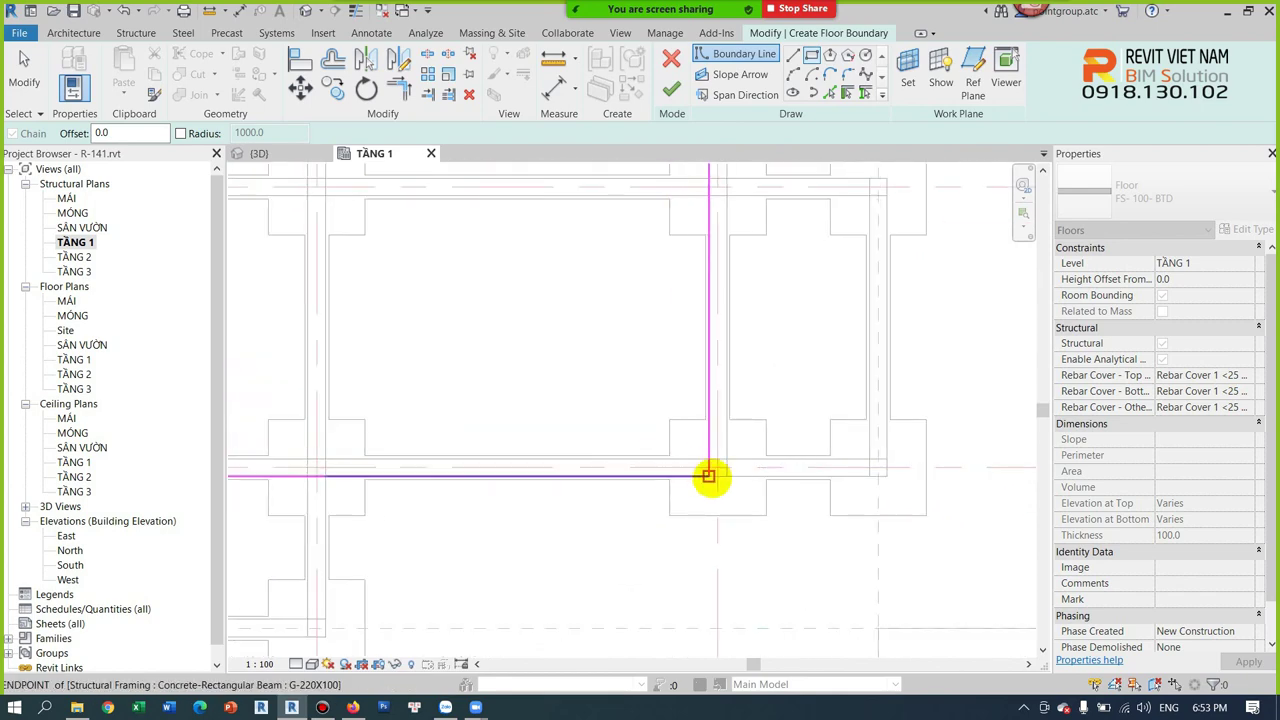
left_click(726, 476)
scroll(600, 420, "down", 2)
scroll(549, 377, "up", 1)
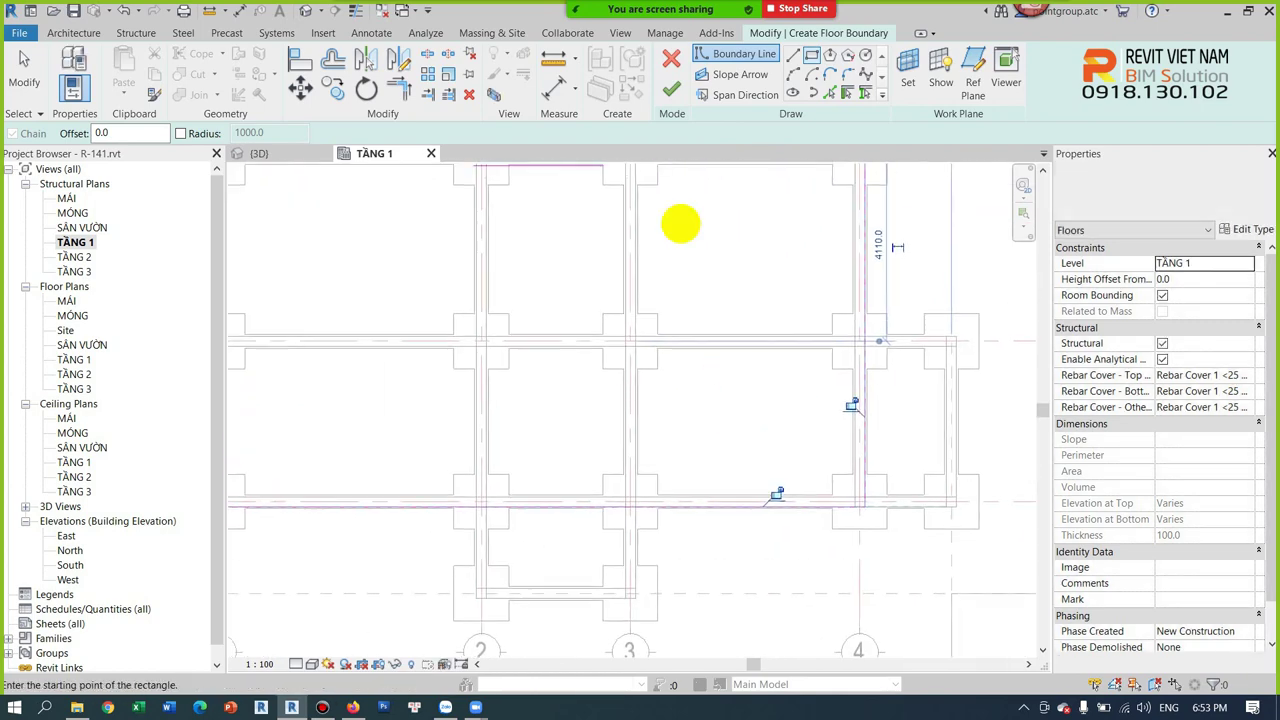
left_click(671, 90)
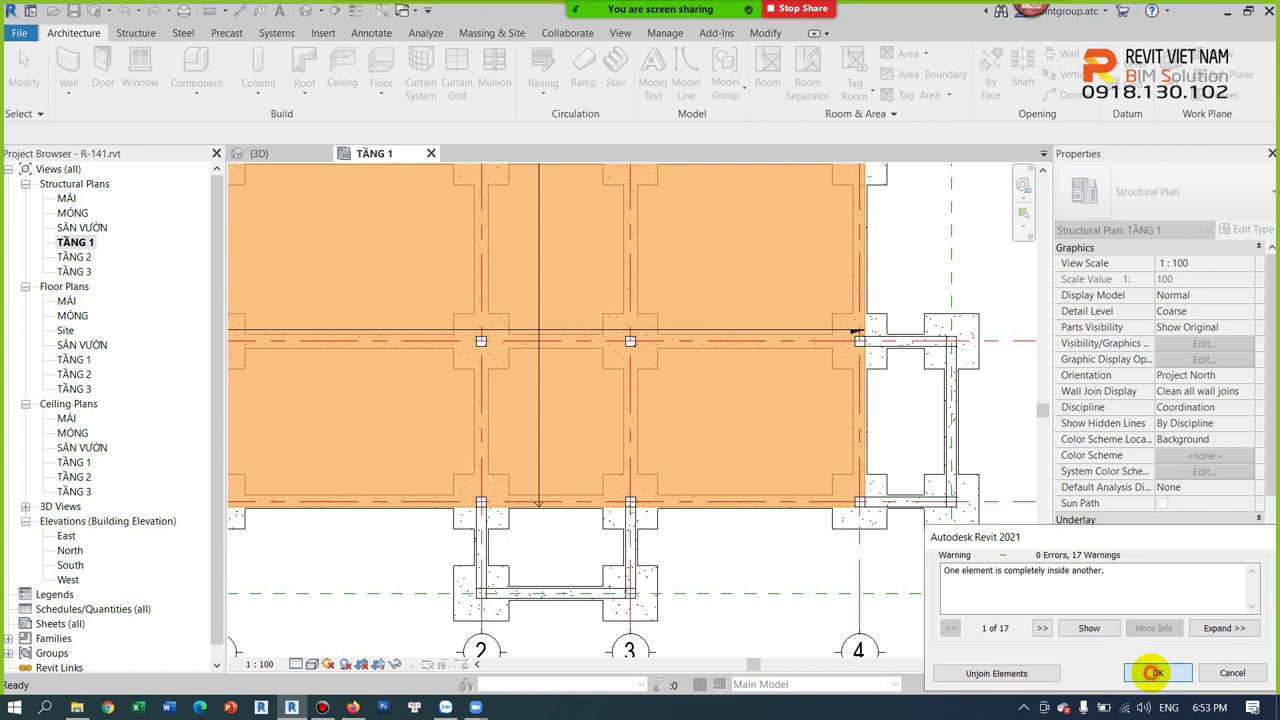
left_click(1157, 673)
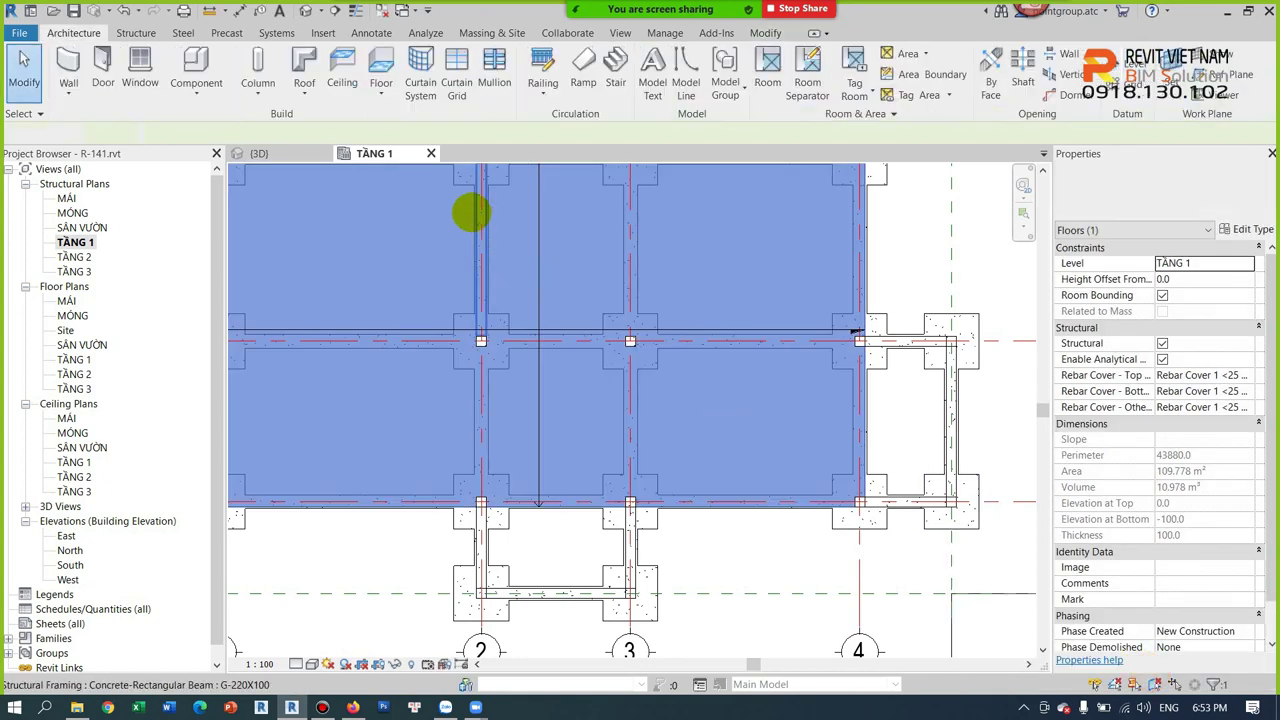
key("Delete")
left_click(305, 10)
scroll(457, 377, "up", 3)
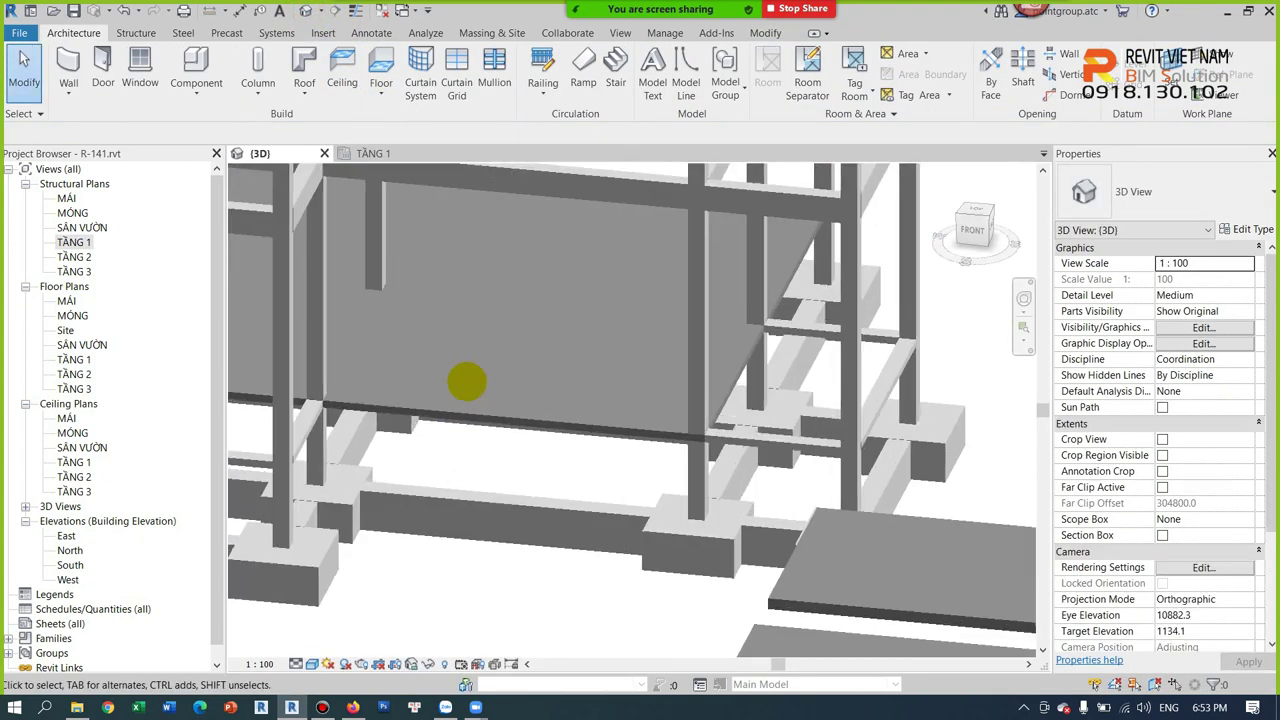
scroll(671, 477, "up", 3)
scroll(740, 435, "up", 2)
scroll(738, 433, "up", 1)
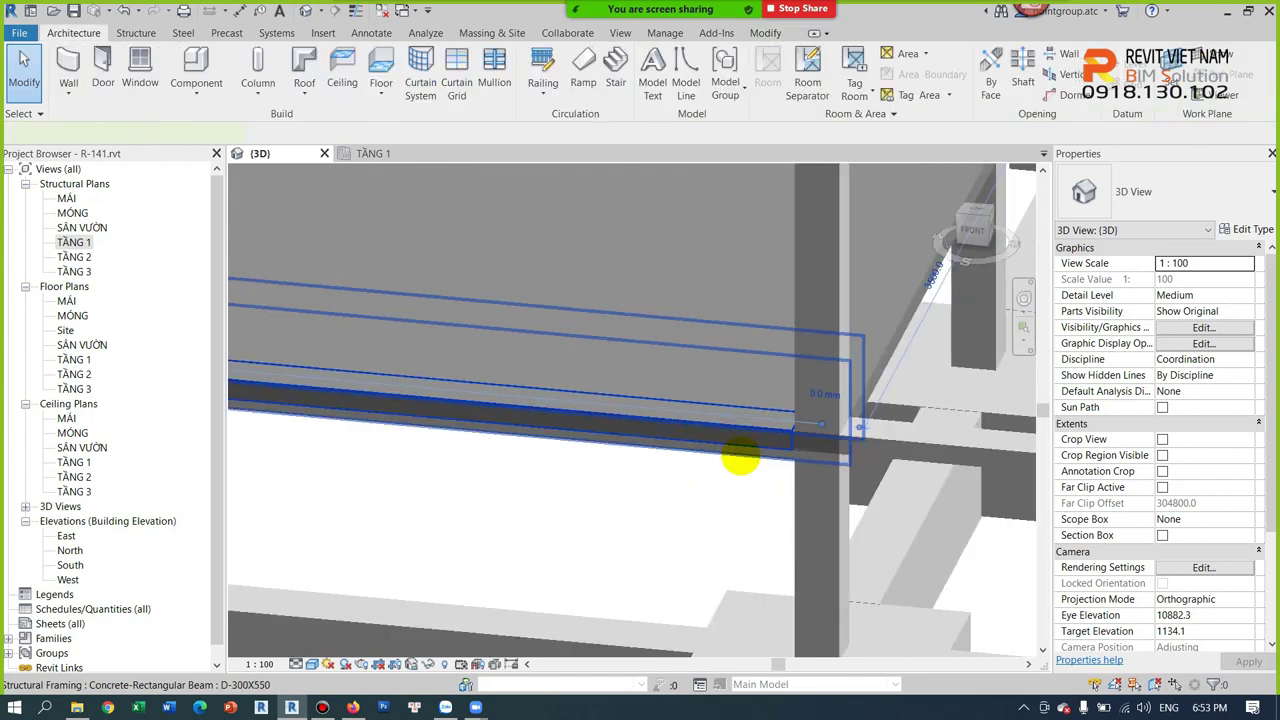
scroll(737, 374, "up", 1)
left_click(769, 458)
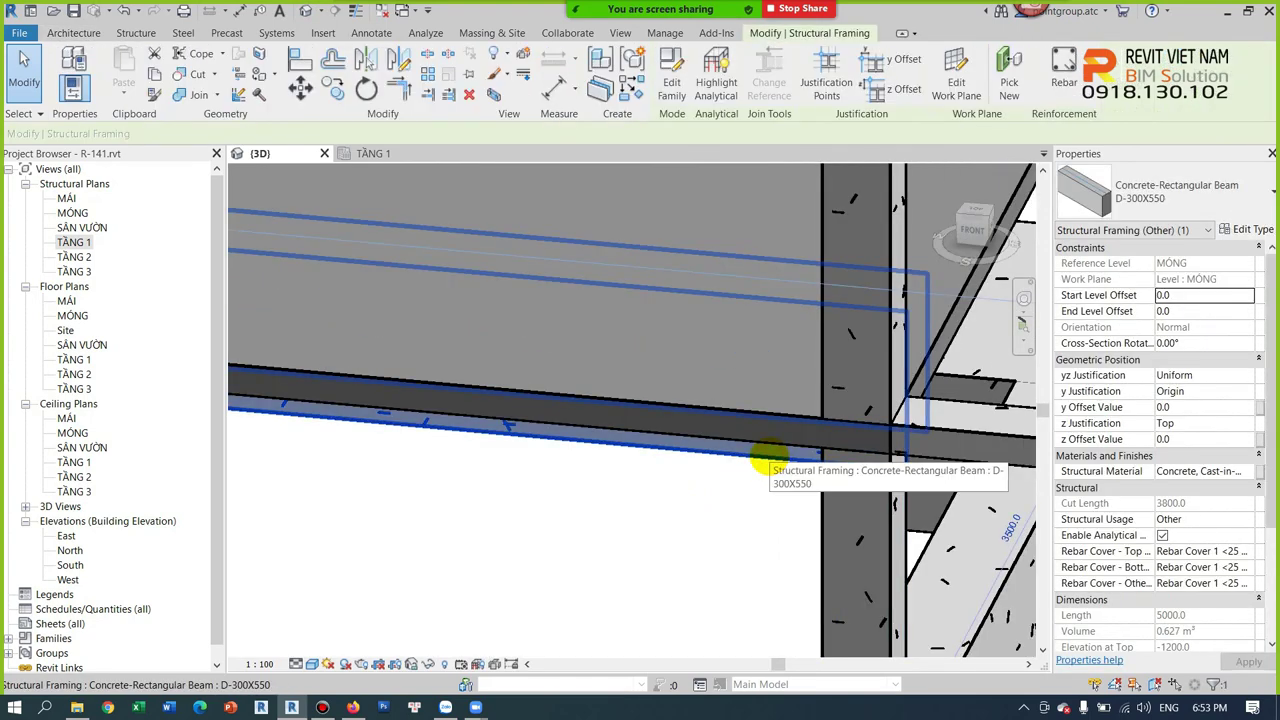
scroll(743, 443, "down", 2)
scroll(740, 445, "down", 2)
scroll(735, 452, "down", 2)
scroll(751, 366, "up", 2)
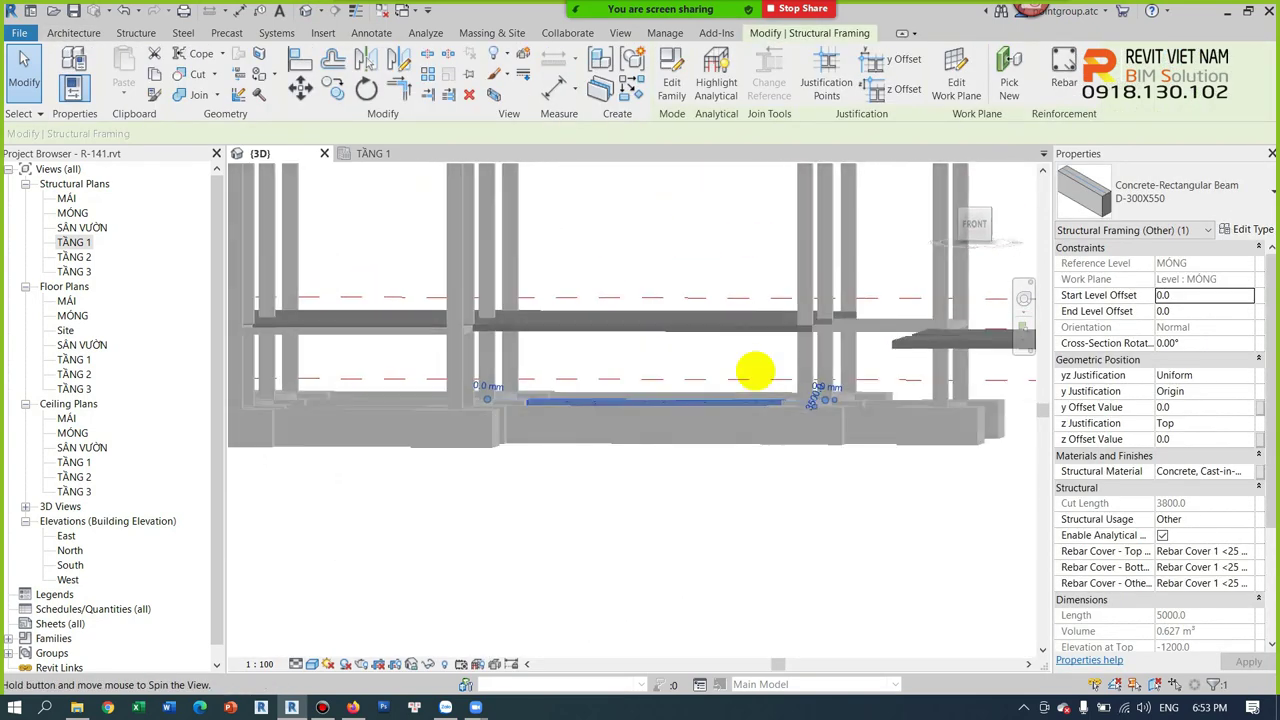
scroll(737, 491, "up", 2)
key("Escape")
scroll(780, 320, "up", 2)
scroll(764, 347, "up", 3)
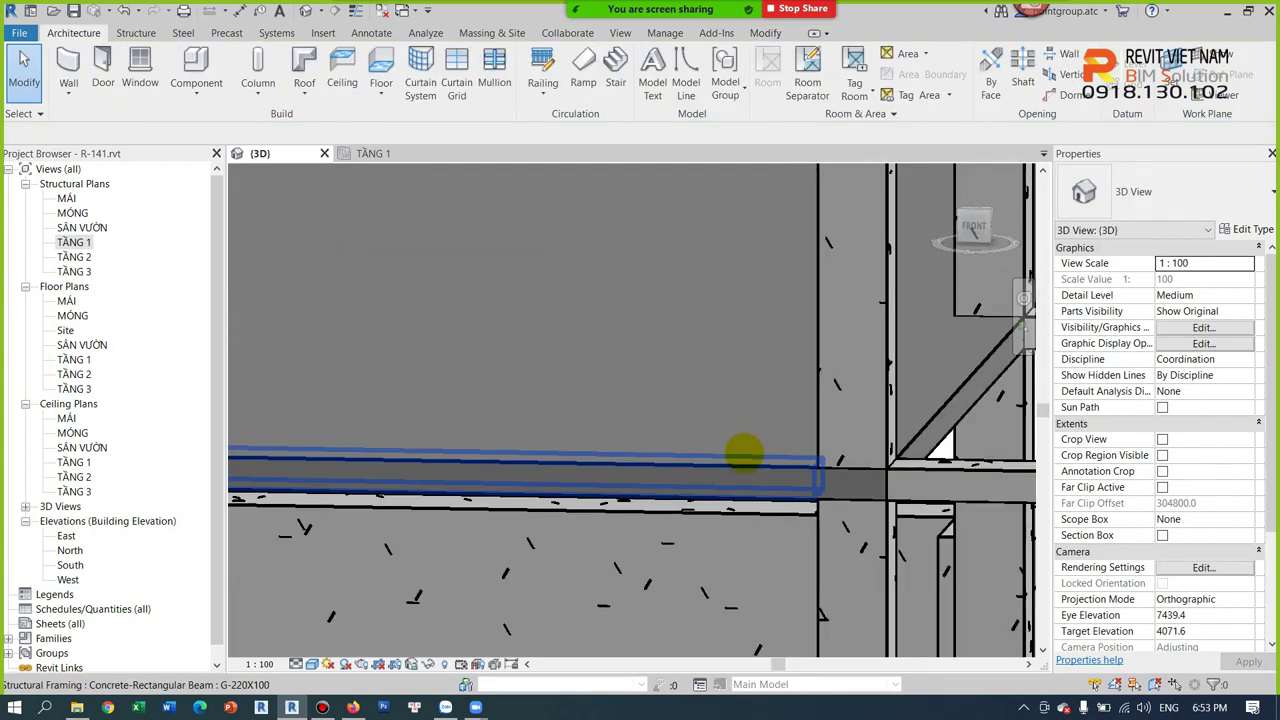
left_click(886, 430)
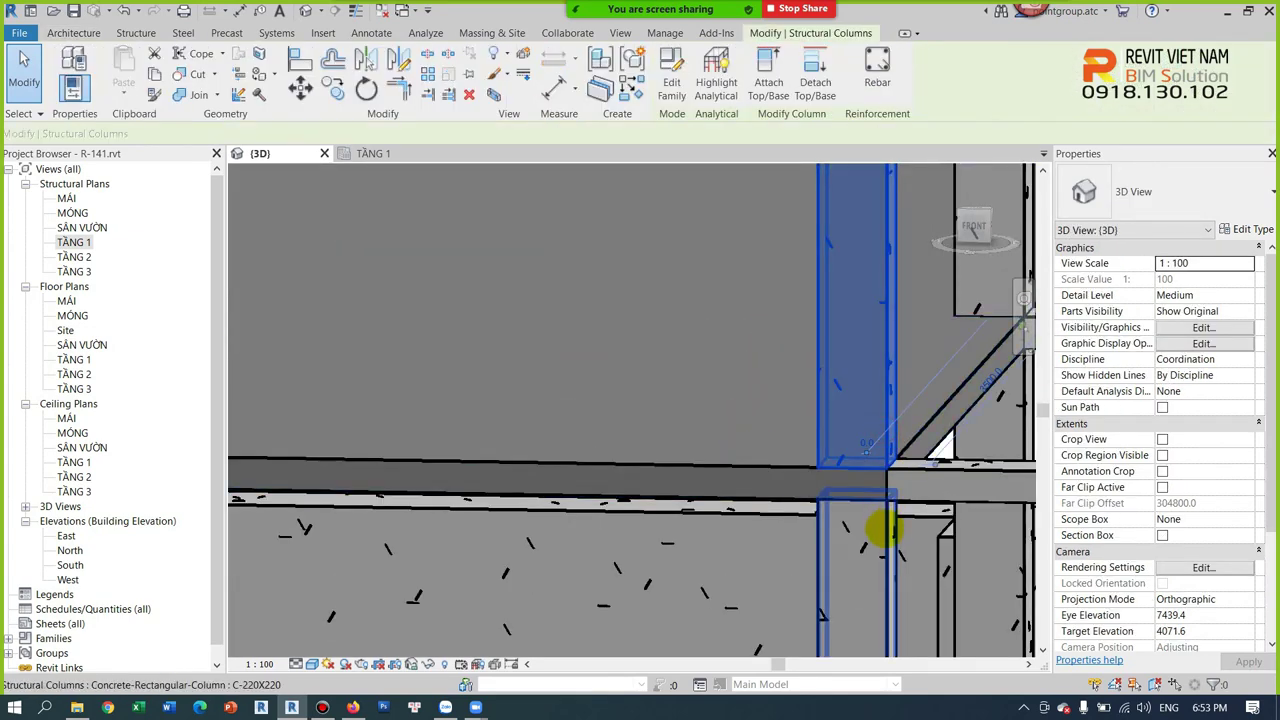
left_click(871, 522)
left_click(795, 472)
scroll(791, 520, "down", 3)
scroll(766, 471, "down", 2)
scroll(655, 507, "up", 2)
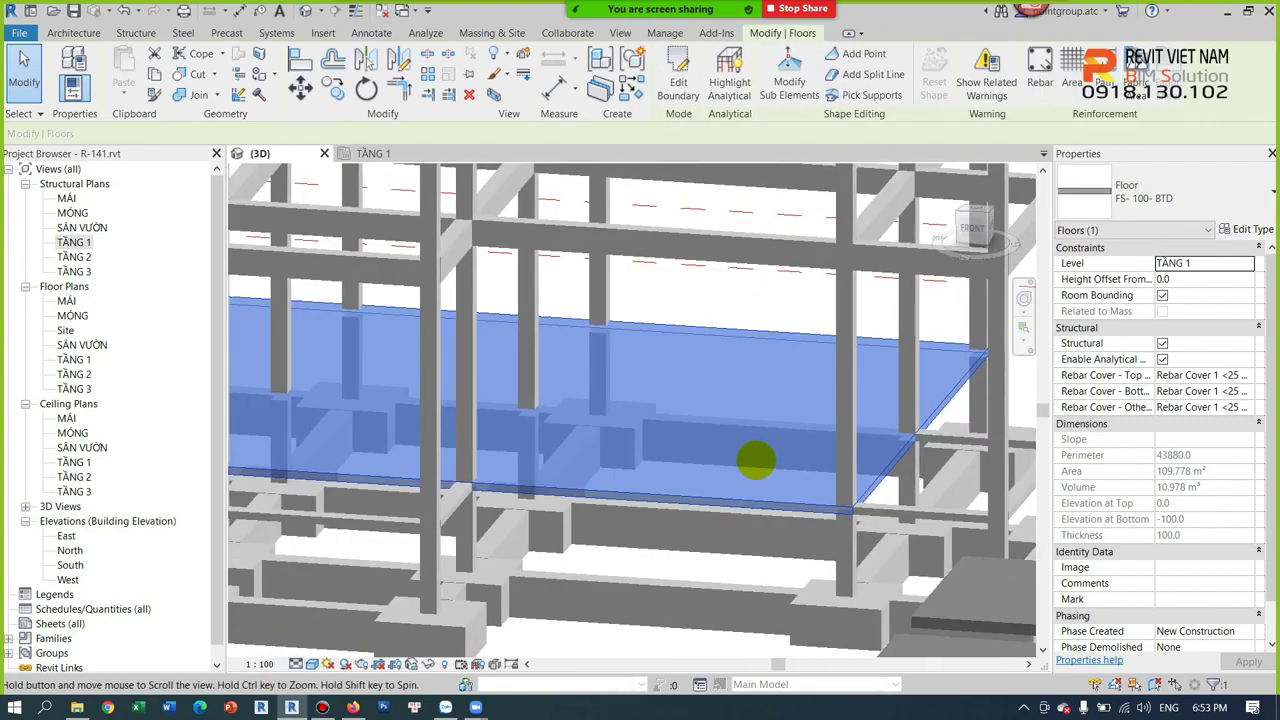
scroll(757, 543, "up", 2)
scroll(697, 461, "up", 2)
scroll(697, 461, "up", 1)
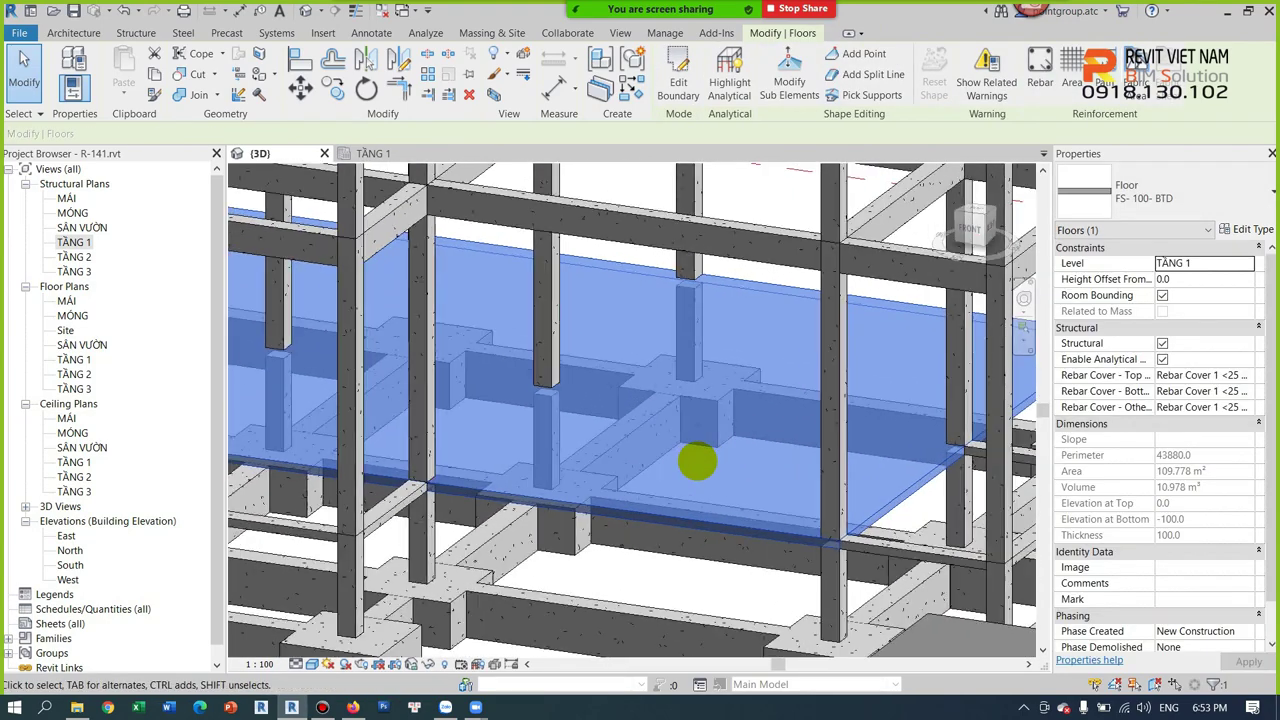
key("Escape")
scroll(780, 480, "up", 3)
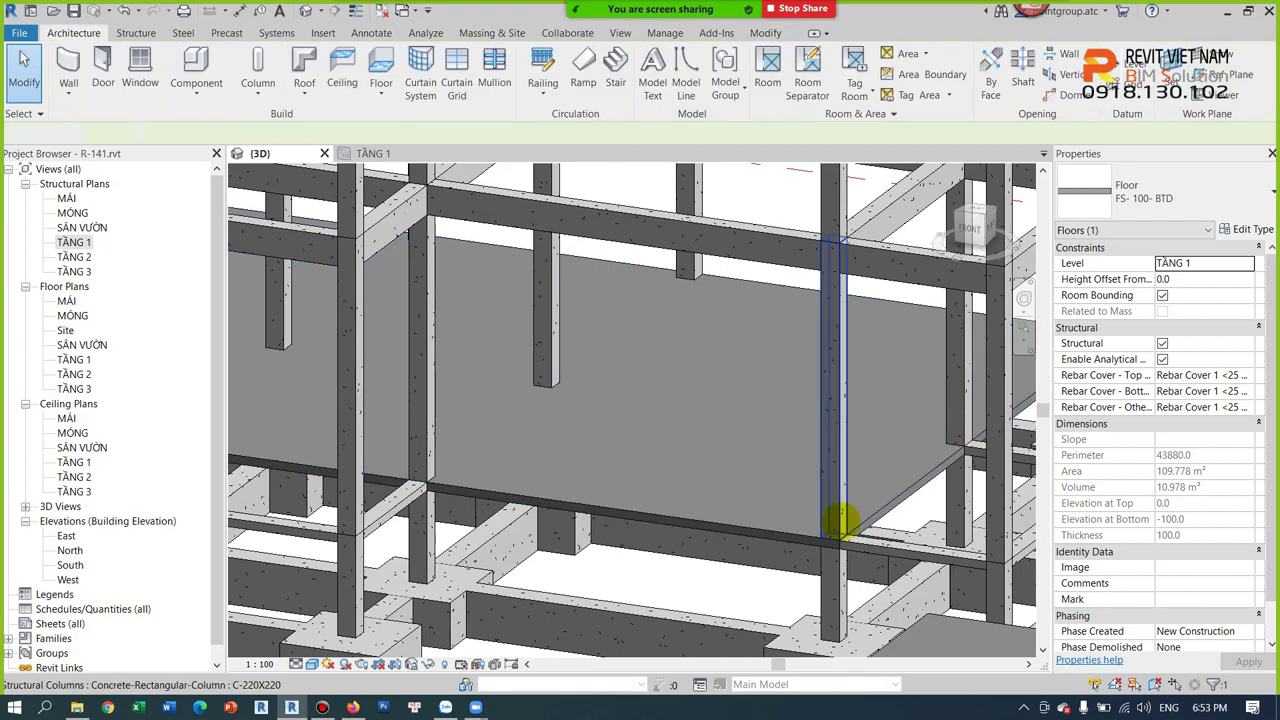
scroll(809, 534, "up", 2)
scroll(757, 523, "down", 3)
scroll(814, 586, "up", 1)
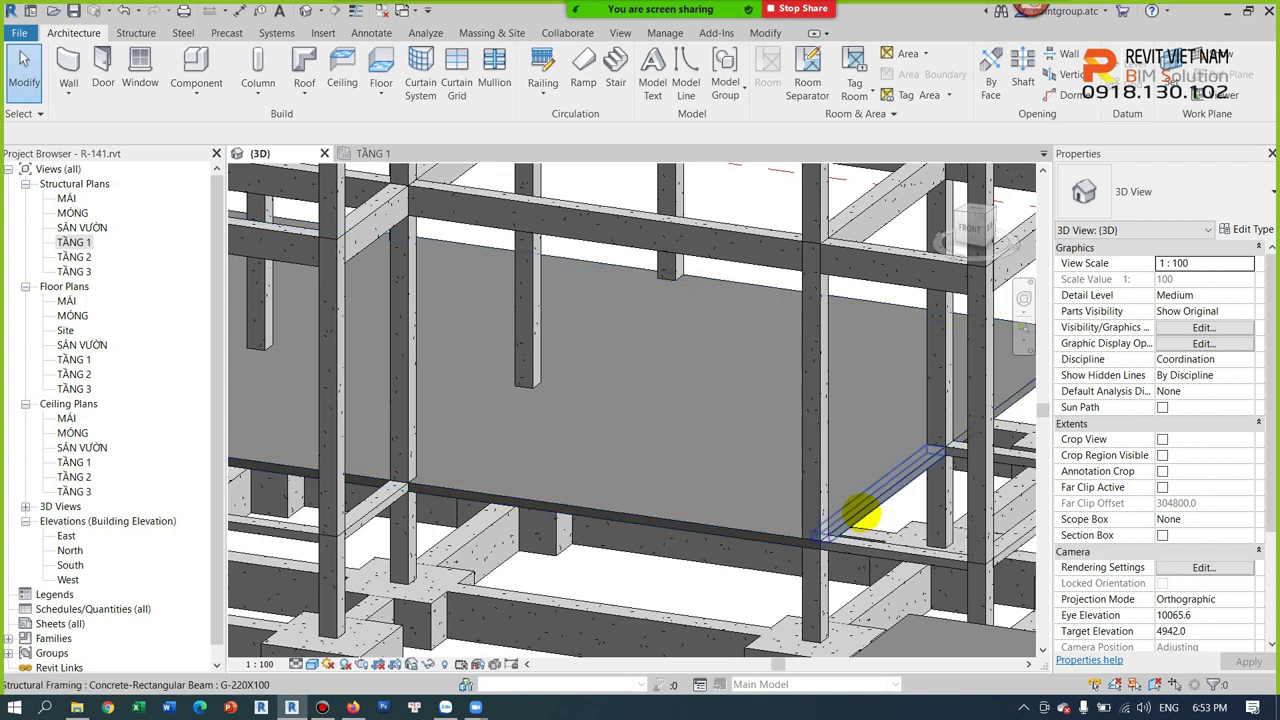
scroll(860, 525, "up", 2)
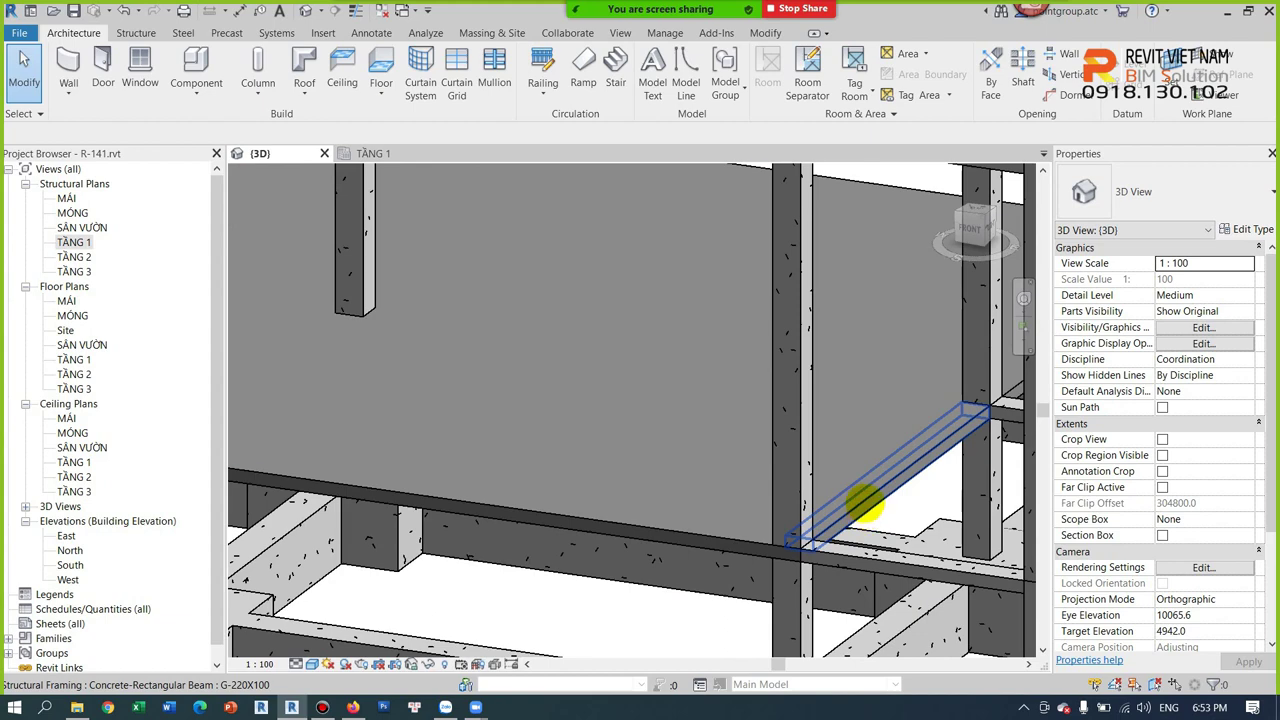
scroll(800, 484, "down", 3)
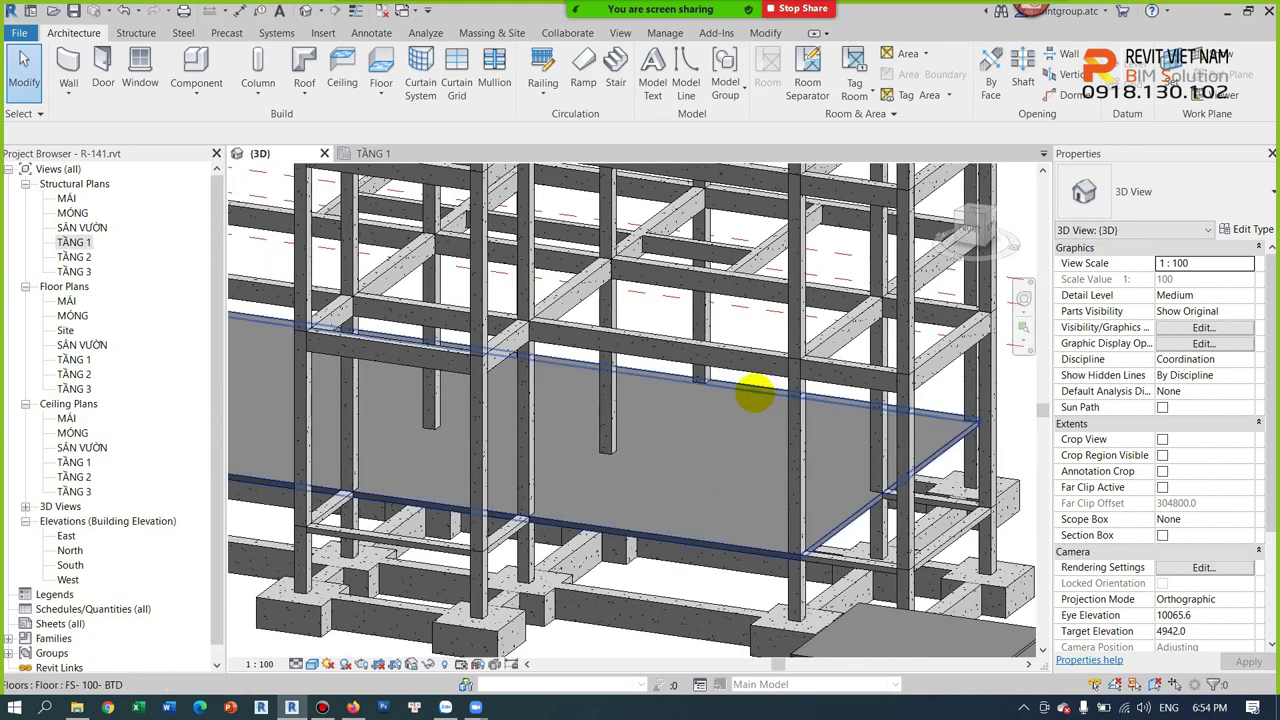
left_click(755, 395)
key("Escape")
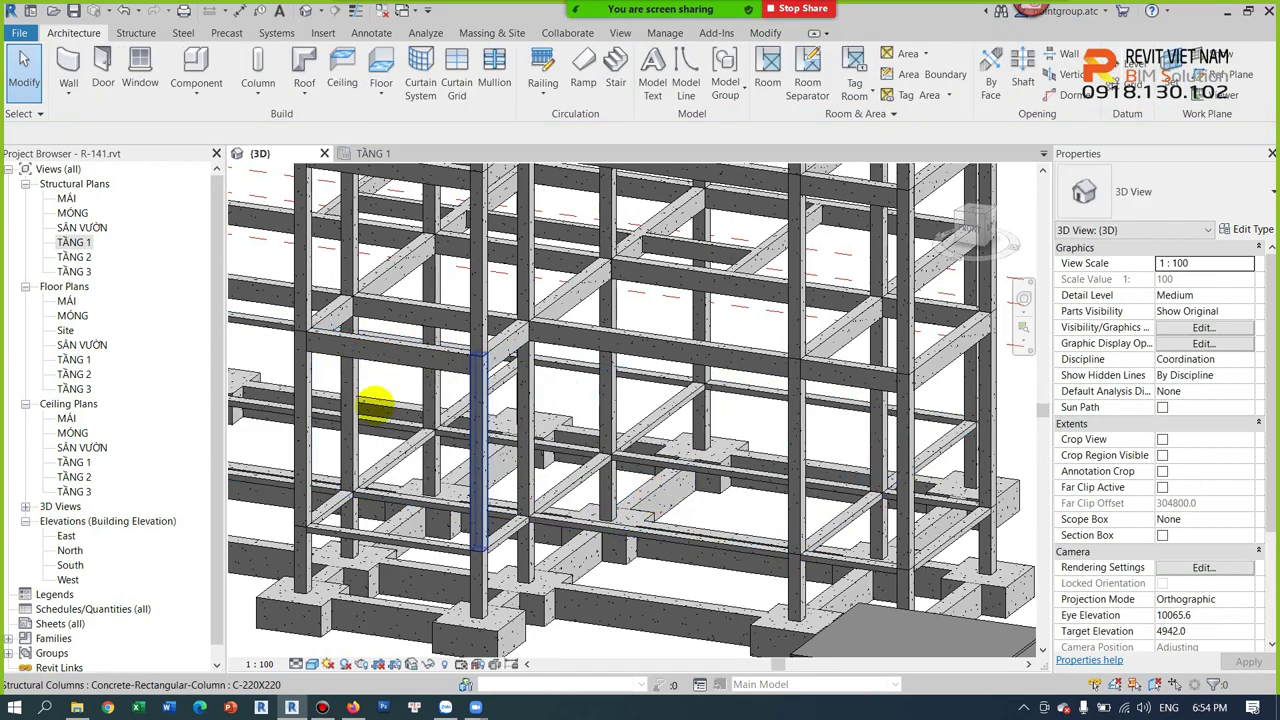
double_click(73, 242)
scroll(651, 480, "down", 3)
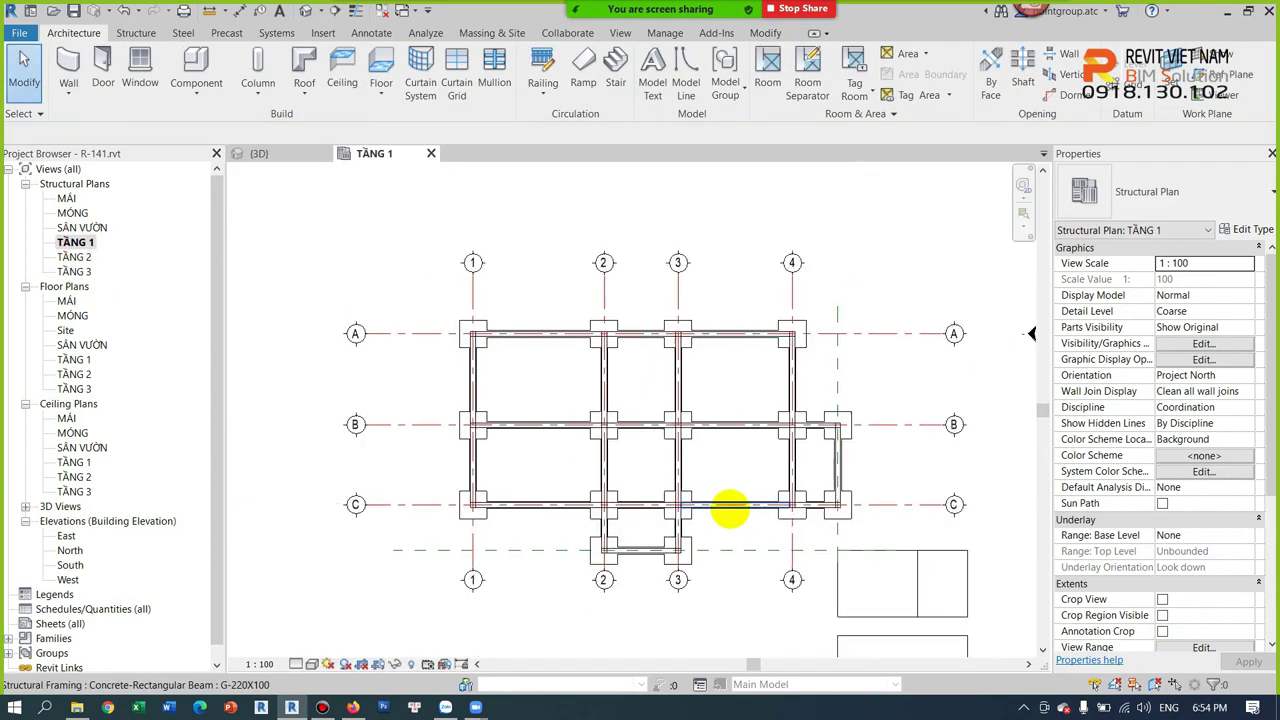
Start an architectural floor of type FF01-50-GACH GRANITE 600X600.
scroll(731, 514, "down", 2)
left_click(847, 530)
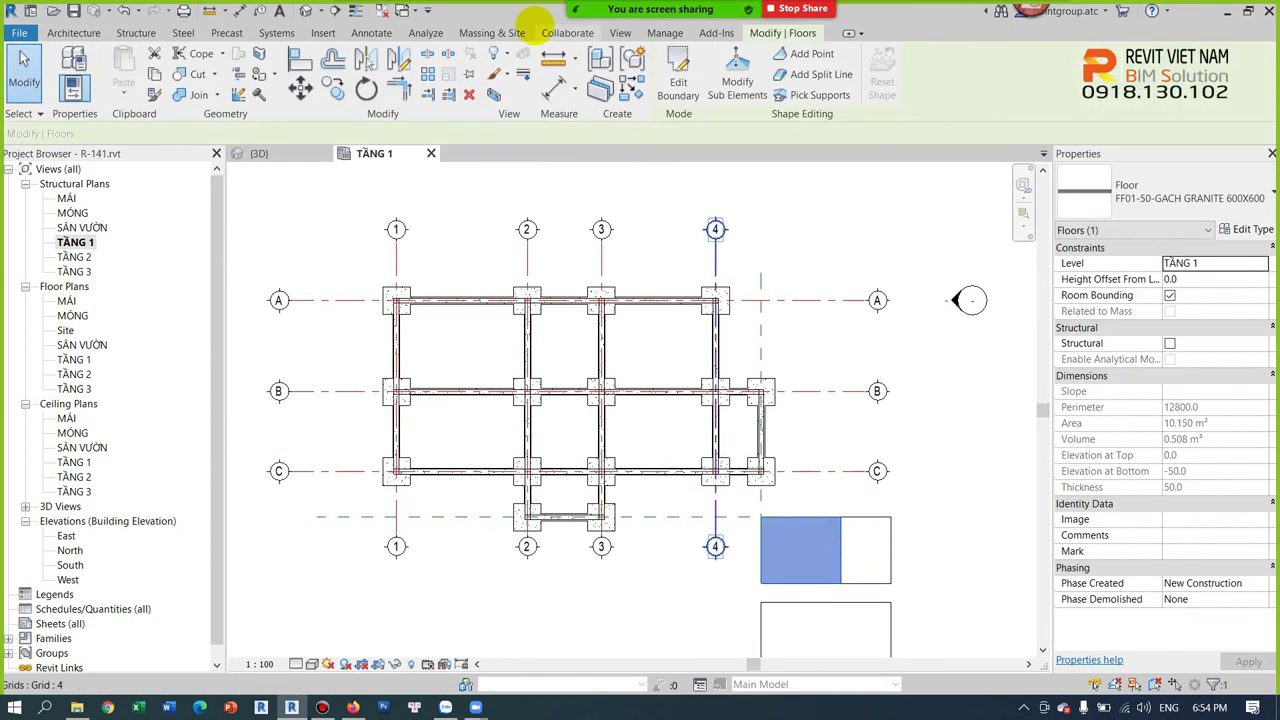
key("Escape")
left_click(380, 86)
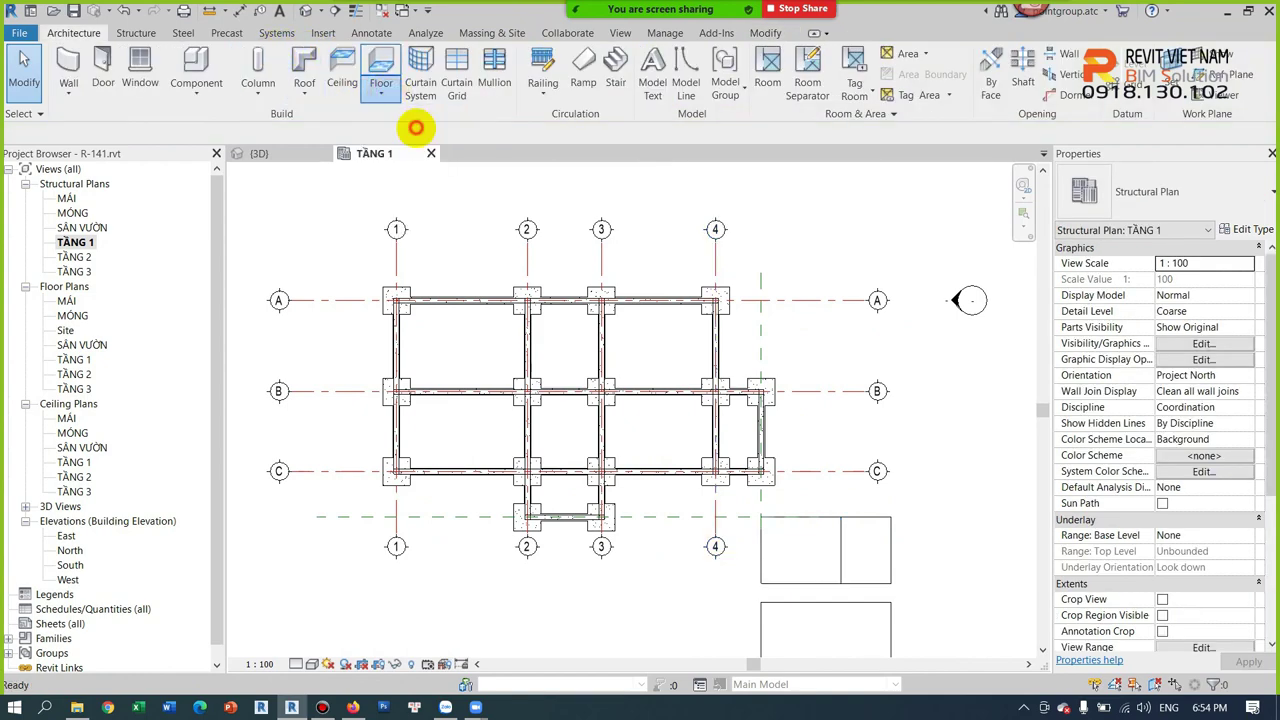
left_click(409, 120)
left_click(1201, 203)
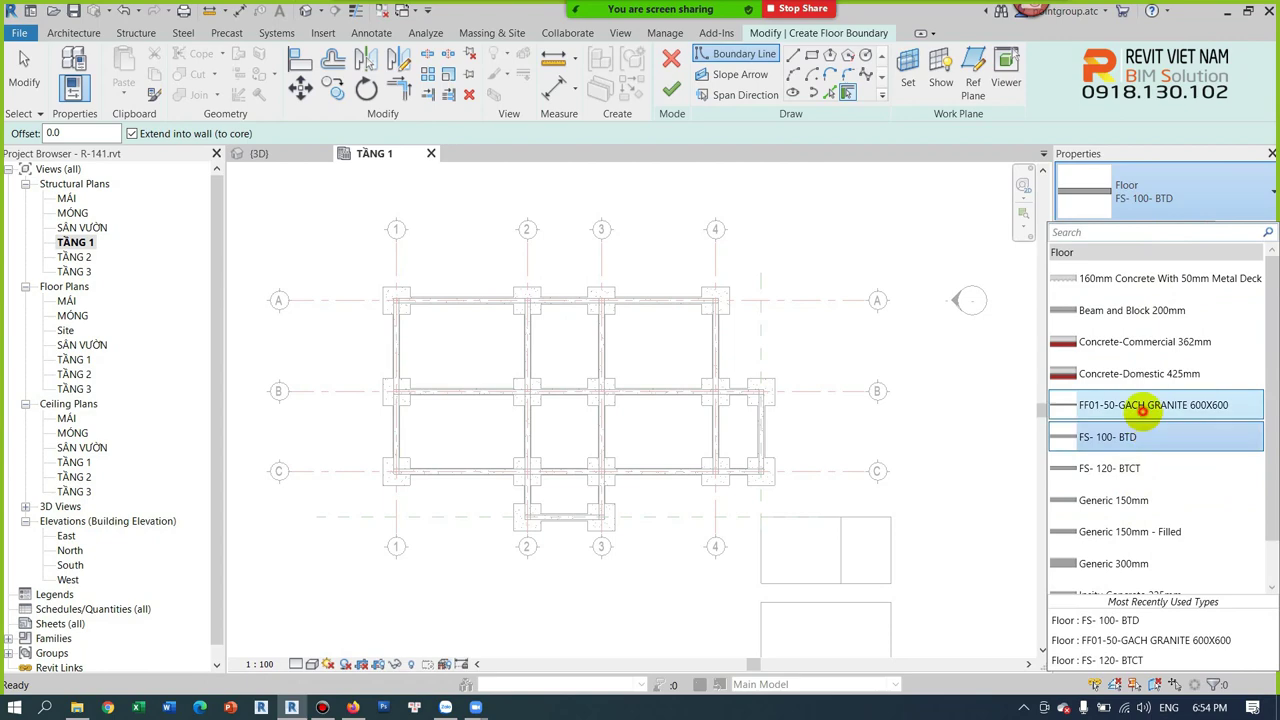
left_click(1145, 406)
Sketch a rectangular boundary across the TẦNG 1 bays and finish the 109.778 m² floor.
left_click(812, 54)
scroll(474, 278, "up", 4)
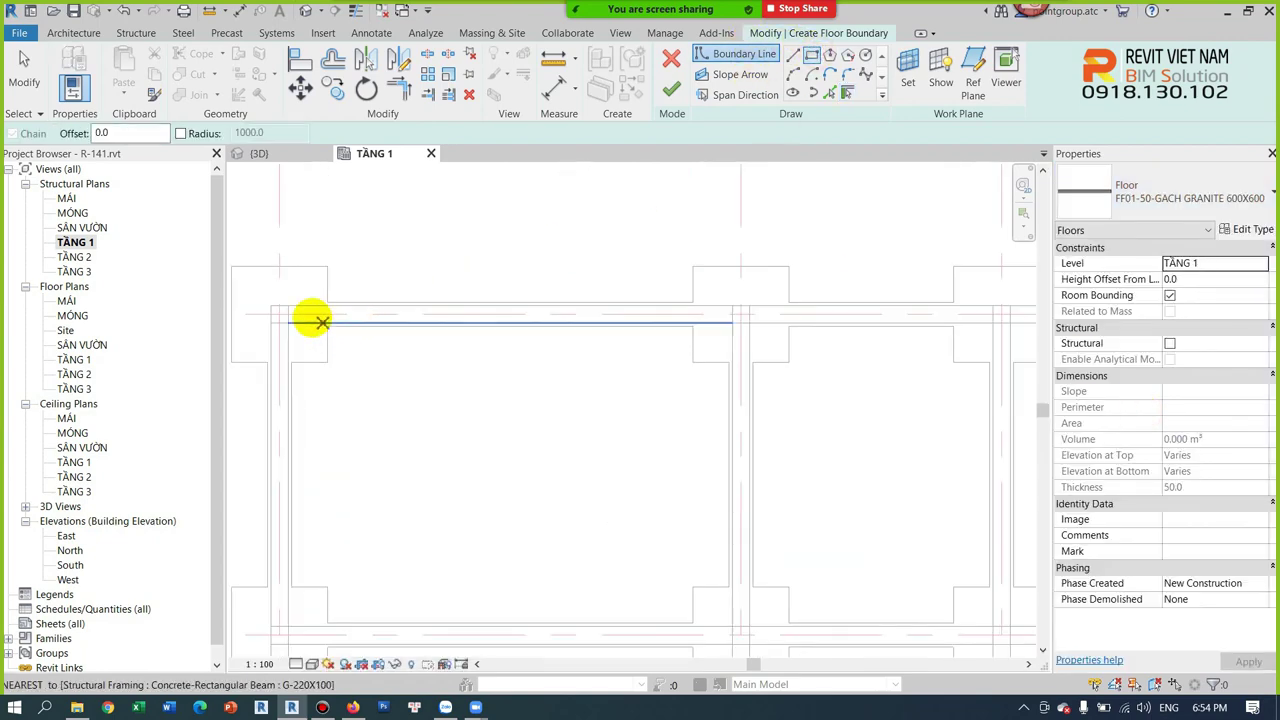
left_click(271, 305)
scroll(271, 305, "down", 4)
scroll(880, 543, "up", 4)
left_click(880, 561)
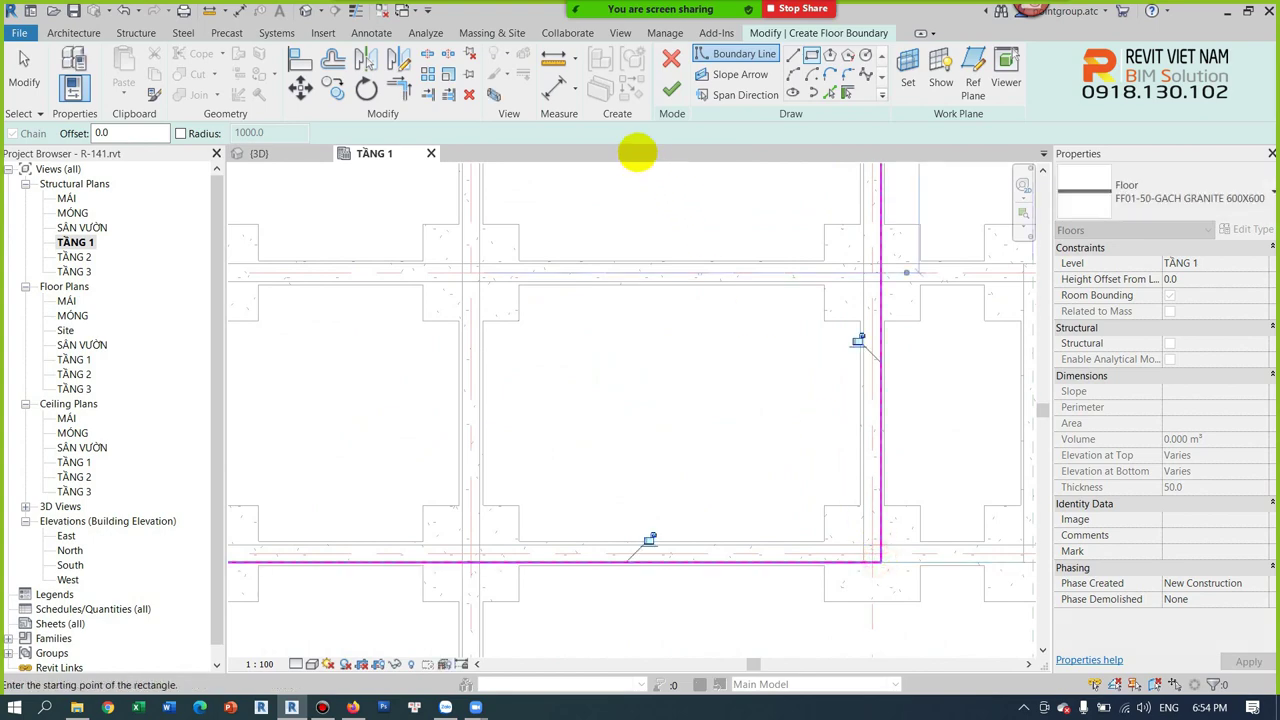
left_click(671, 88)
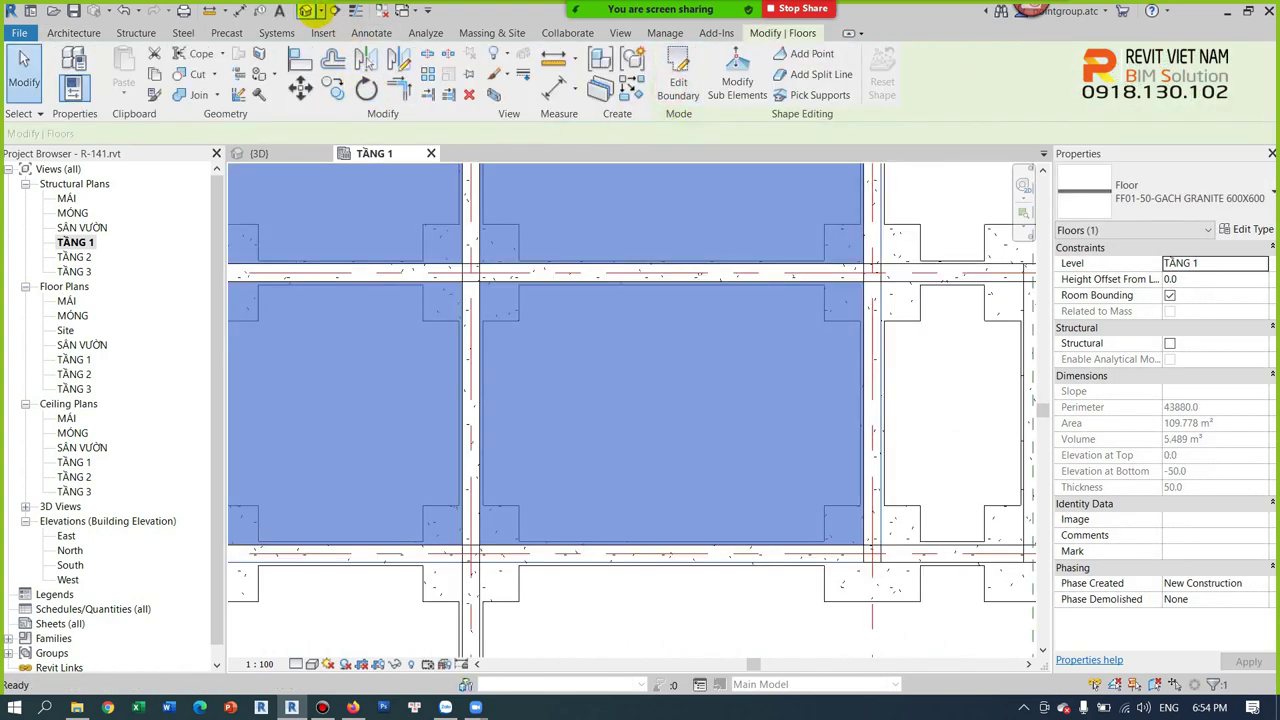
Check the new granite floor in the {3D} view, then reopen the TẦNG 1 plan.
left_click(307, 10)
scroll(600, 500, "up", 3)
scroll(652, 373, "up", 3)
scroll(534, 409, "down", 3)
scroll(523, 376, "up", 2)
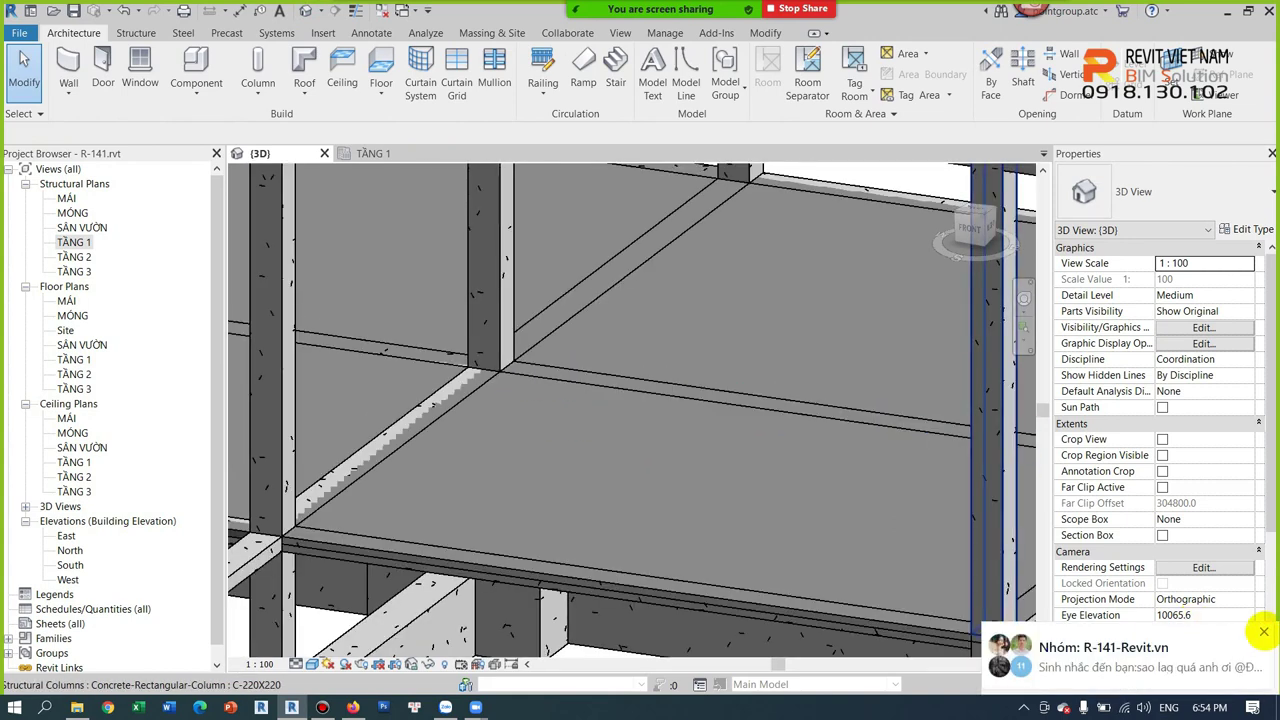
left_click(1264, 631)
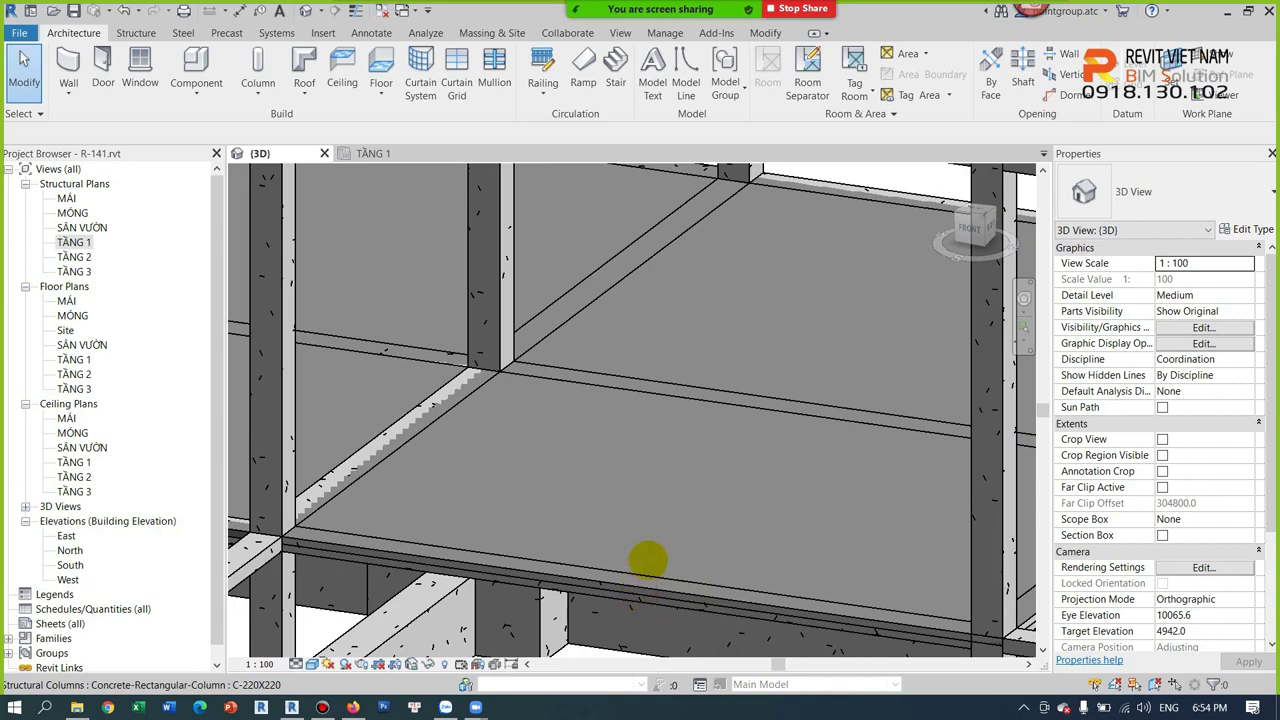
scroll(648, 561, "down", 3)
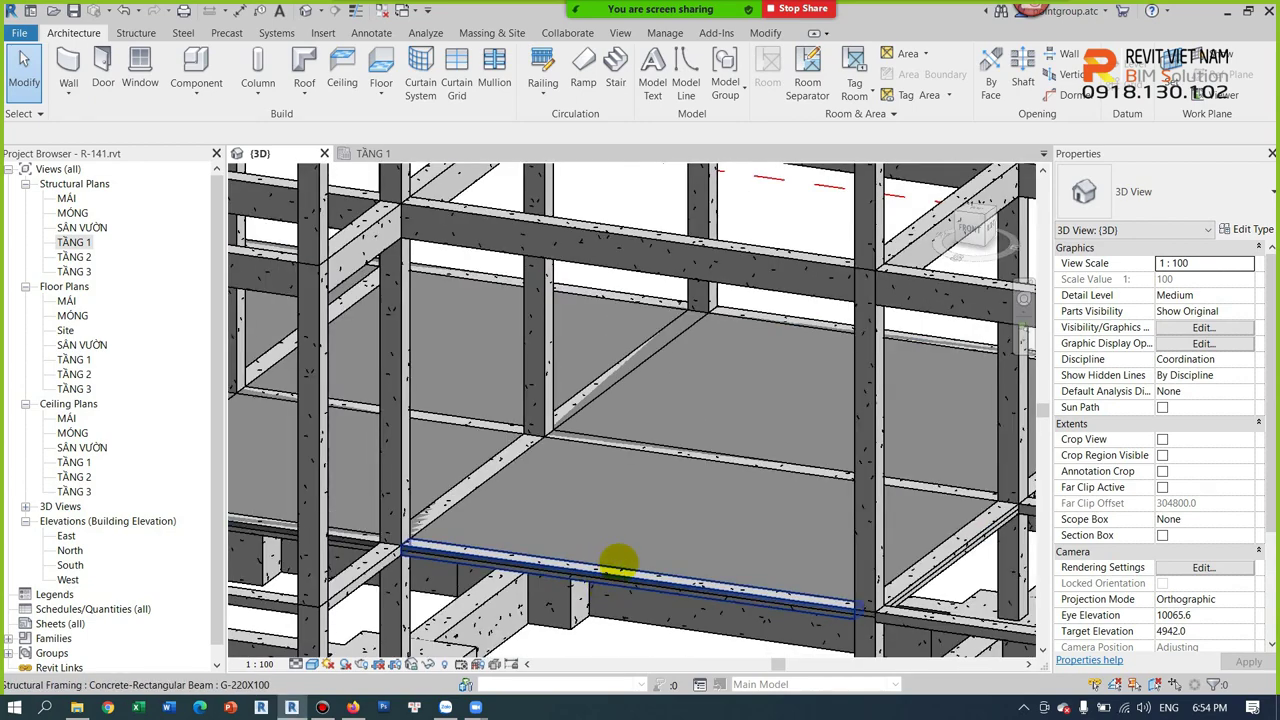
key("Tab")
left_click(640, 573)
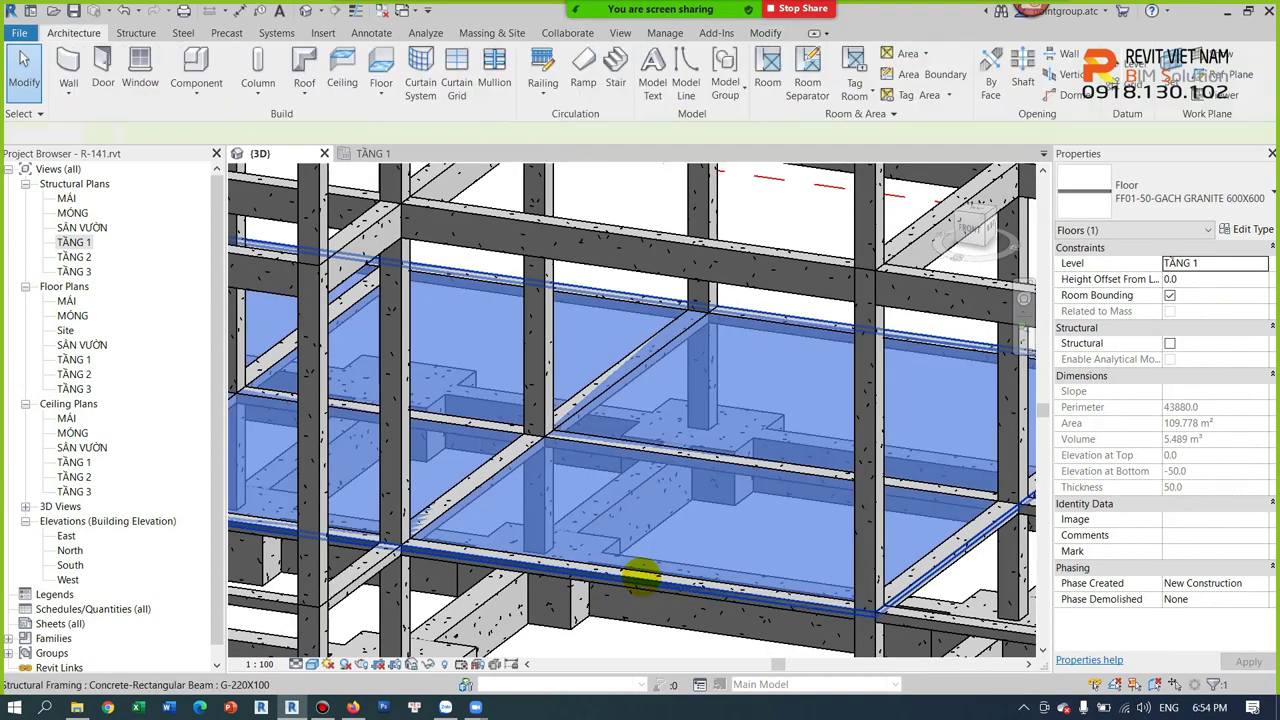
key("Escape")
scroll(648, 565, "down", 3)
double_click(73, 242)
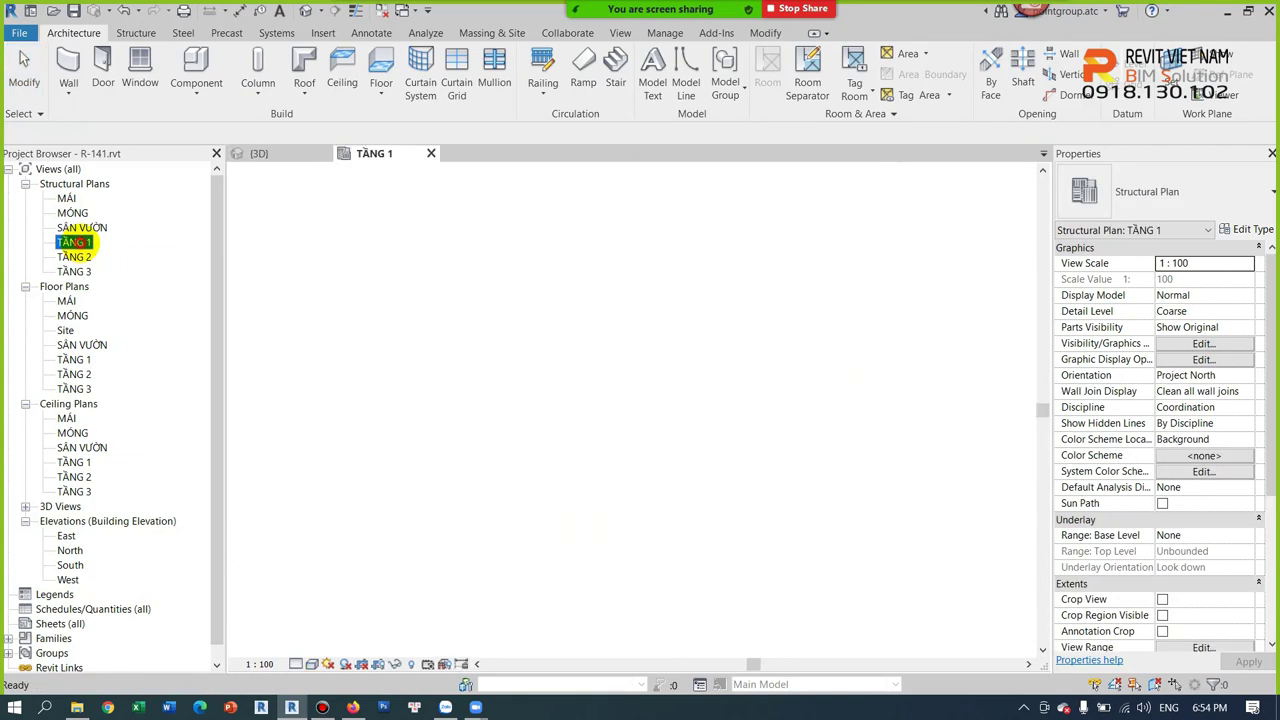
Start a structural floor of type FS- 100- BTD.
left_click(381, 95)
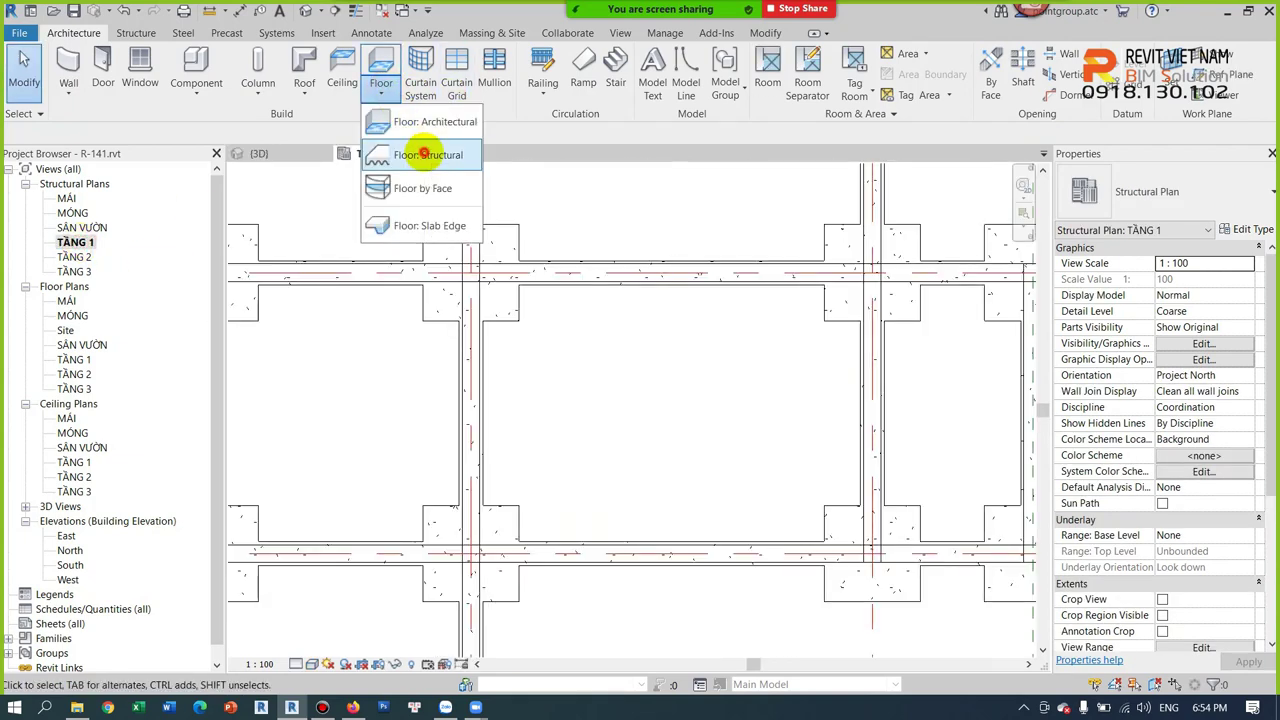
left_click(424, 154)
left_click(1190, 194)
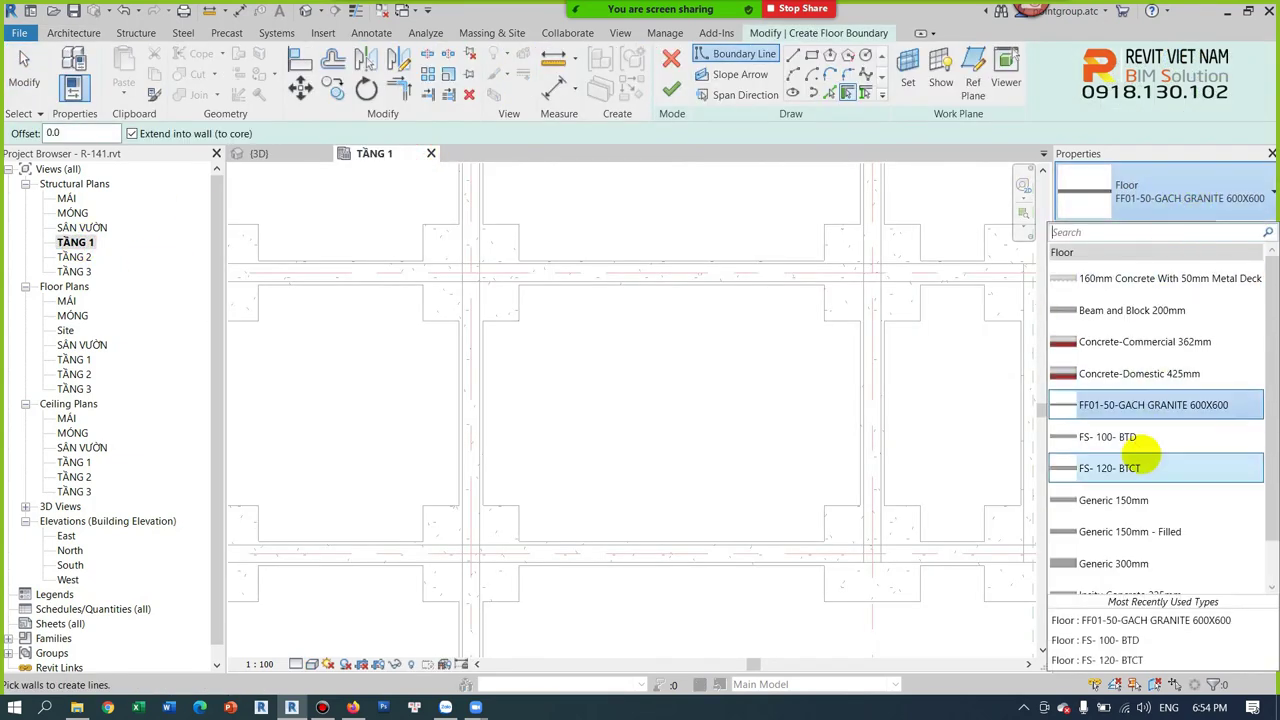
left_click(1135, 440)
scroll(620, 391, "down", 3)
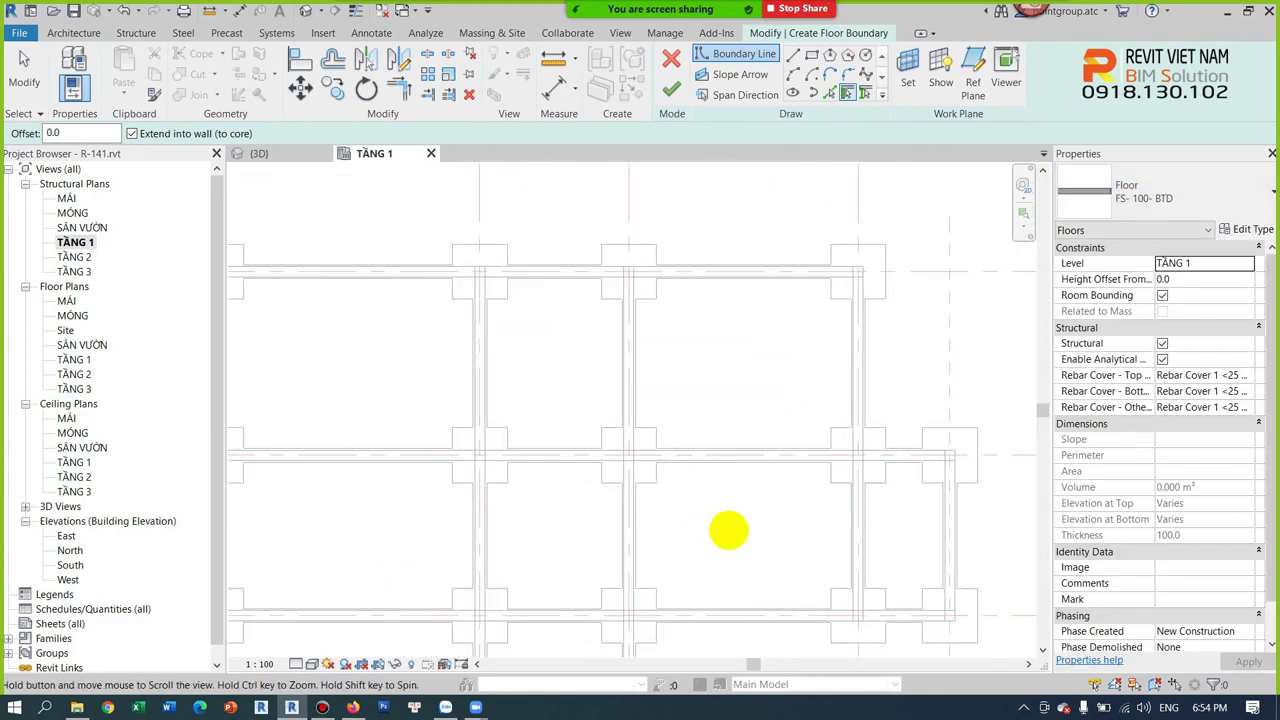
scroll(720, 529, "down", 2)
Draw a rectangle from the grid 1 column to grid 2, finish the floor and dismiss the warning.
left_click(811, 54)
scroll(262, 358, "up", 3)
scroll(262, 358, "up", 2)
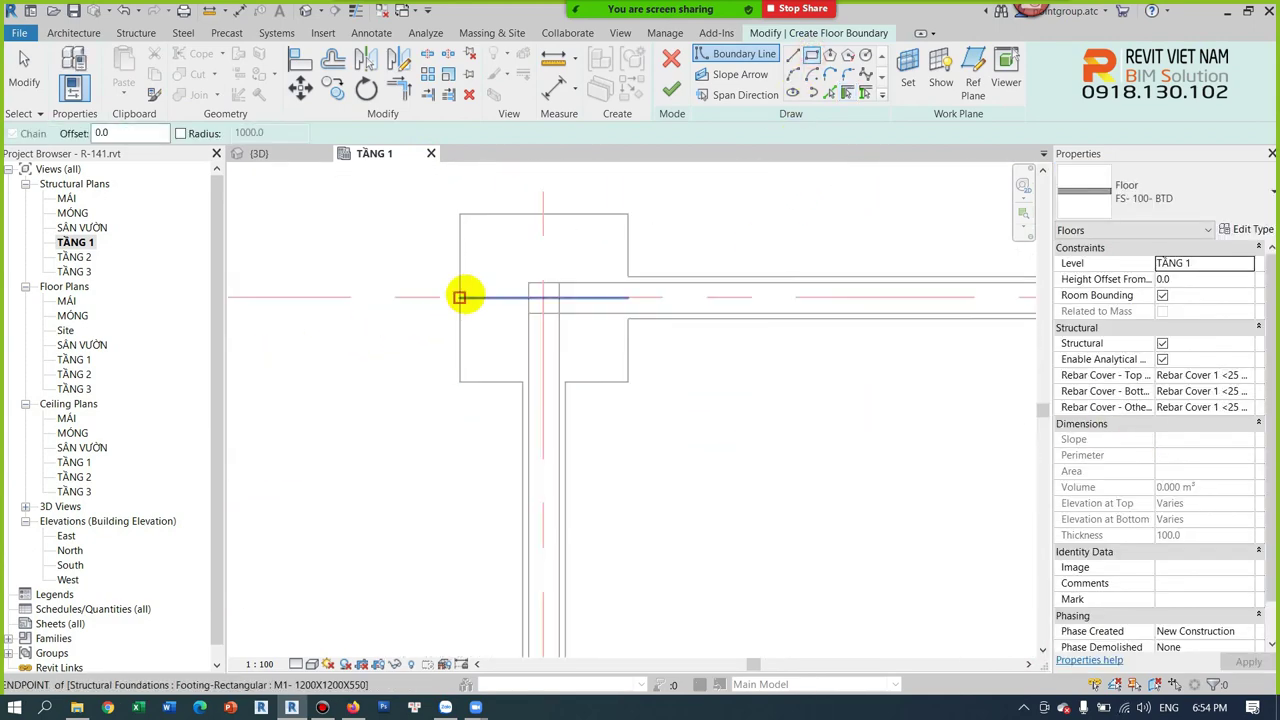
left_click(528, 282)
scroll(651, 437, "down", 2)
scroll(420, 363, "down", 2)
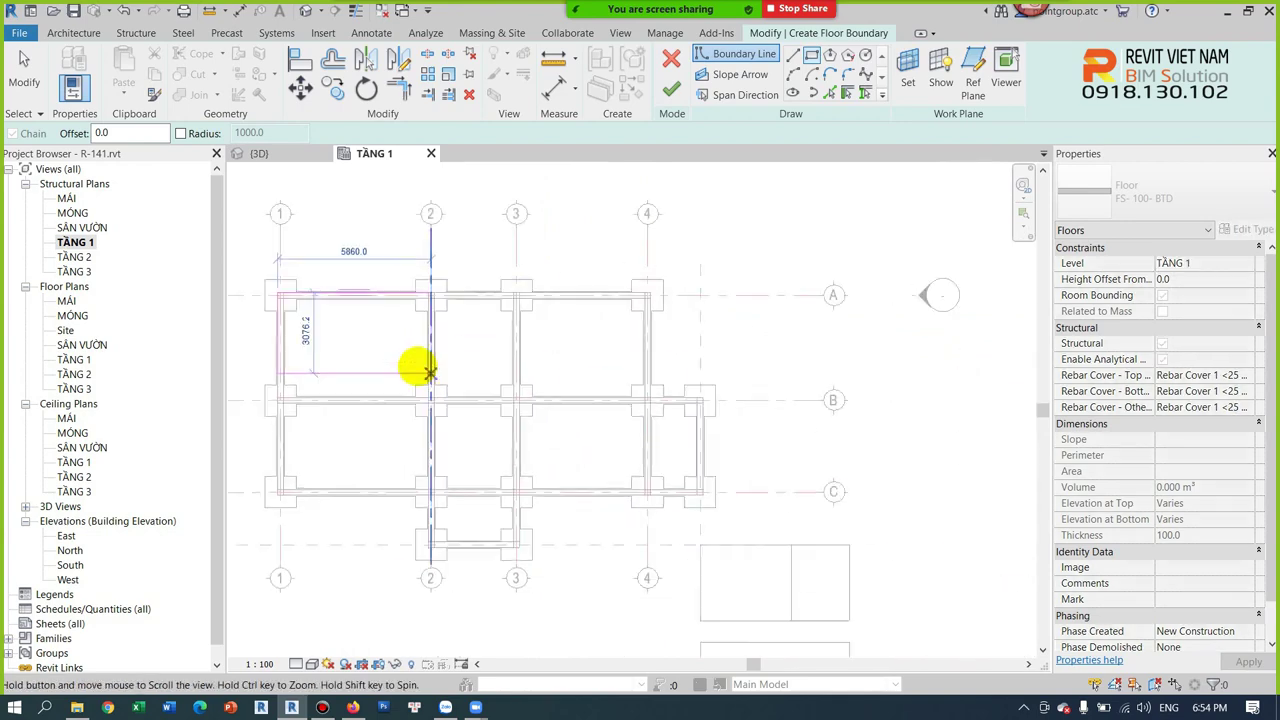
scroll(629, 503, "up", 3)
scroll(725, 585, "up", 2)
left_click(725, 585)
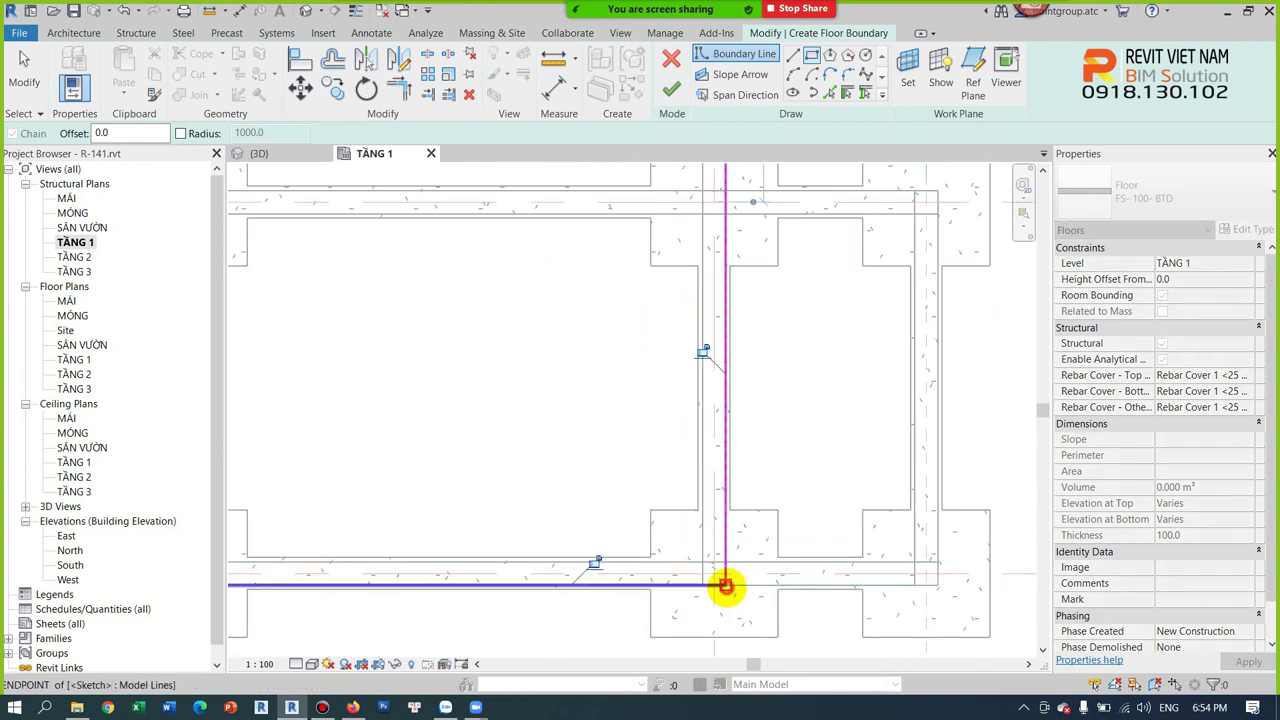
left_click(670, 90)
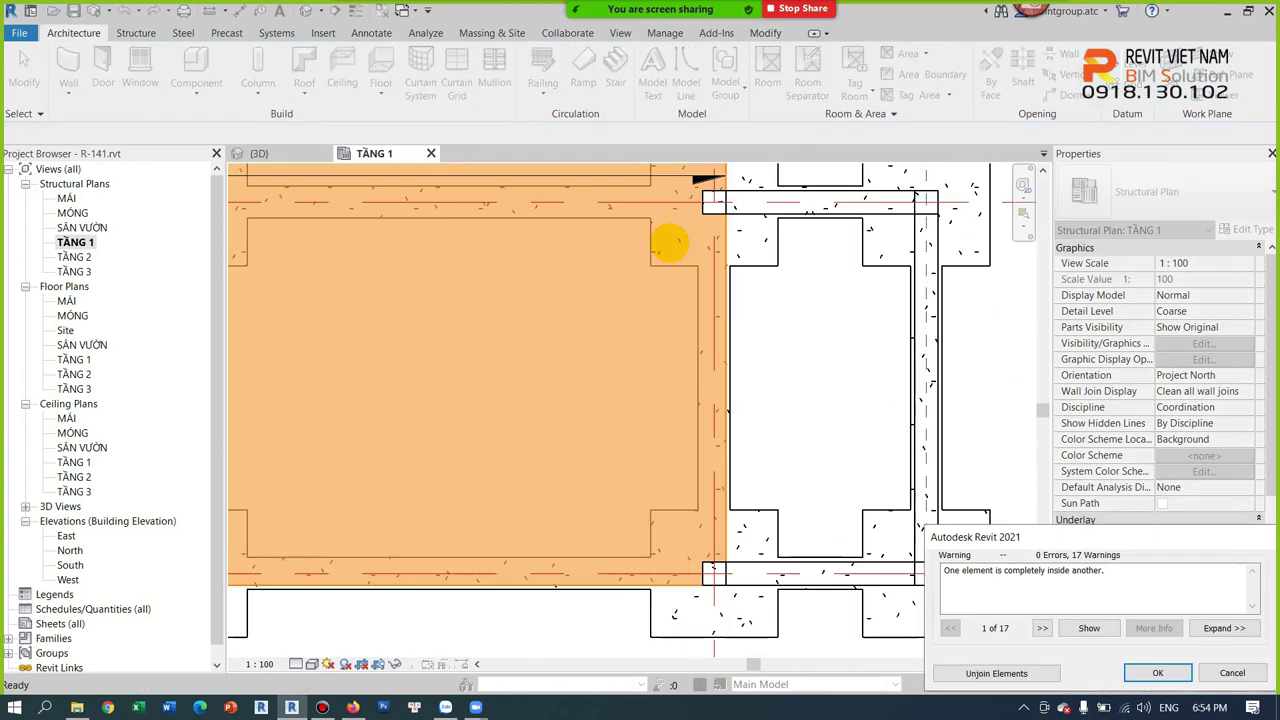
left_click(1158, 672)
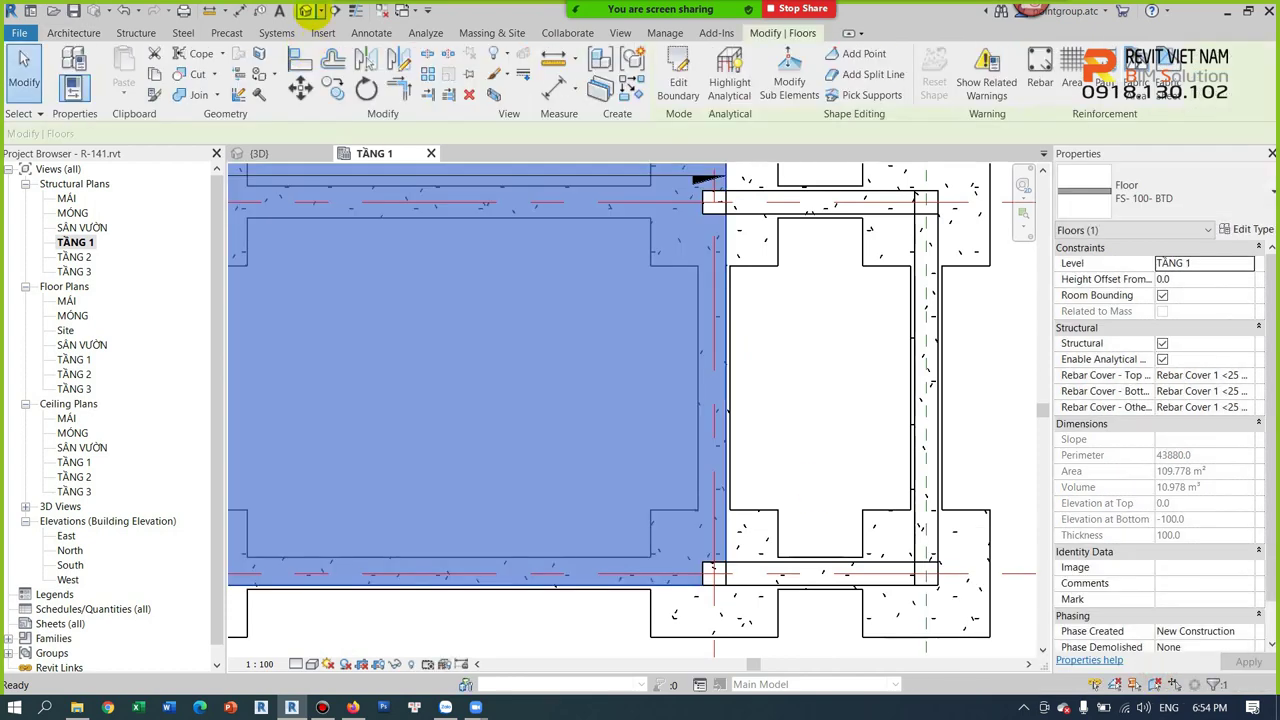
Frame the new floor inside the beam-and-column frame in {3D} and bring up the Modify Join options.
left_click(305, 10)
key("Escape")
scroll(645, 598, "up", 5)
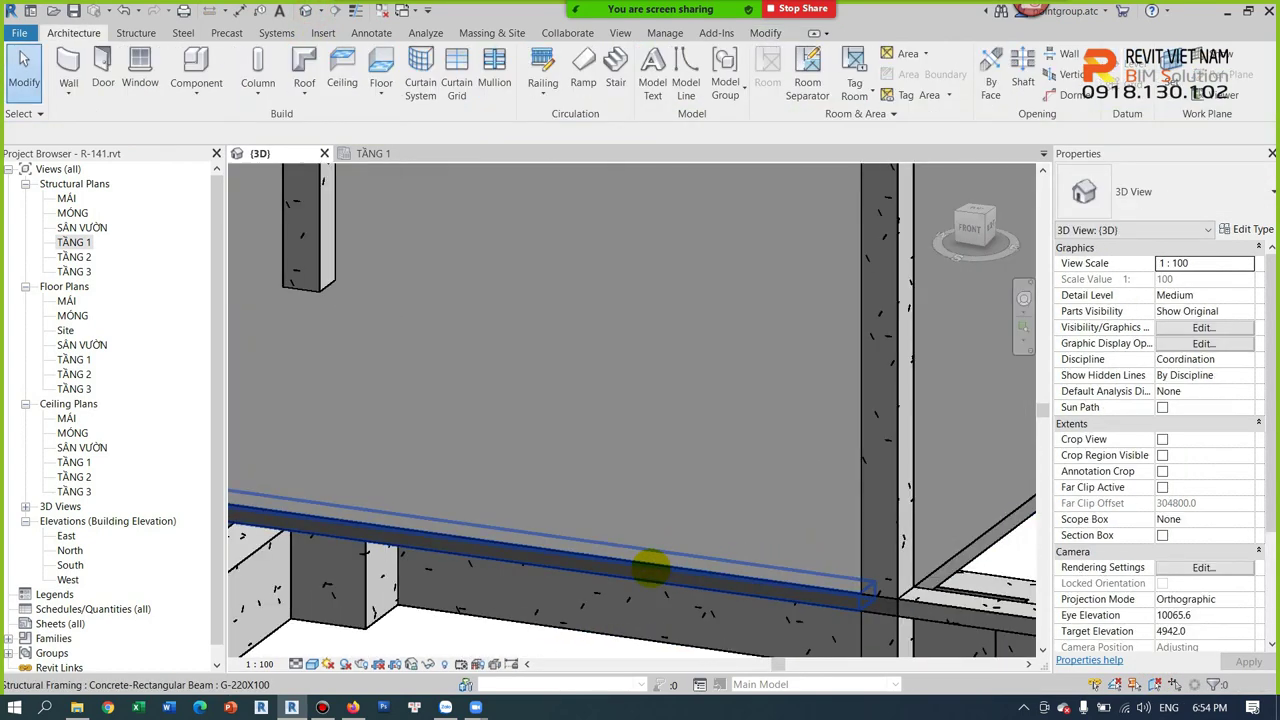
scroll(654, 470, "down", 3)
scroll(654, 445, "down", 2)
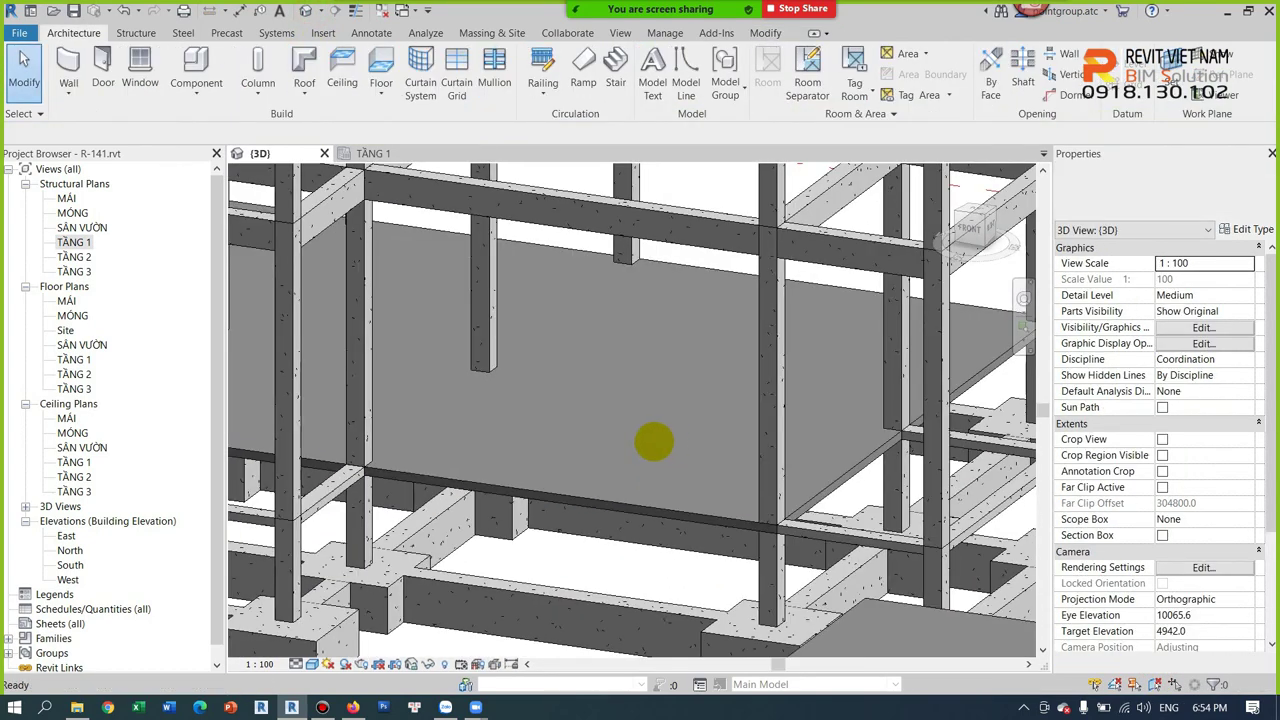
scroll(654, 425, "down", 2)
middle_click_drag(654, 414, 667, 424)
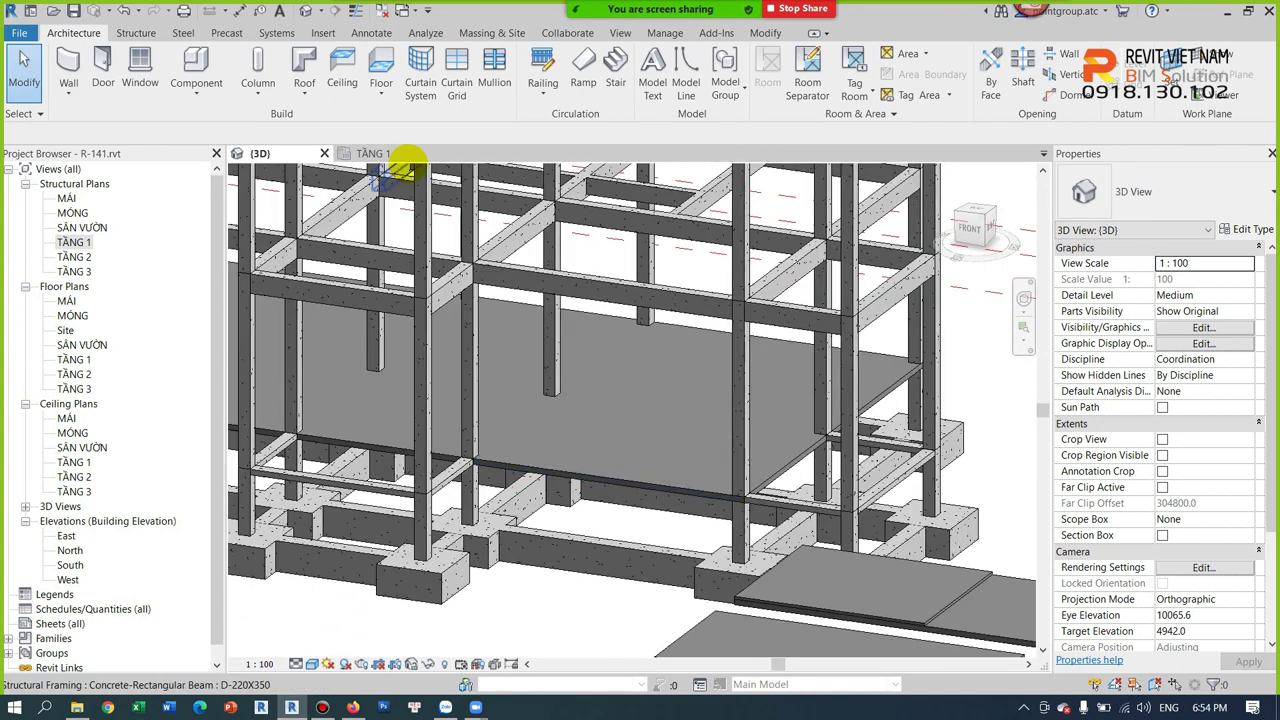
left_click(765, 33)
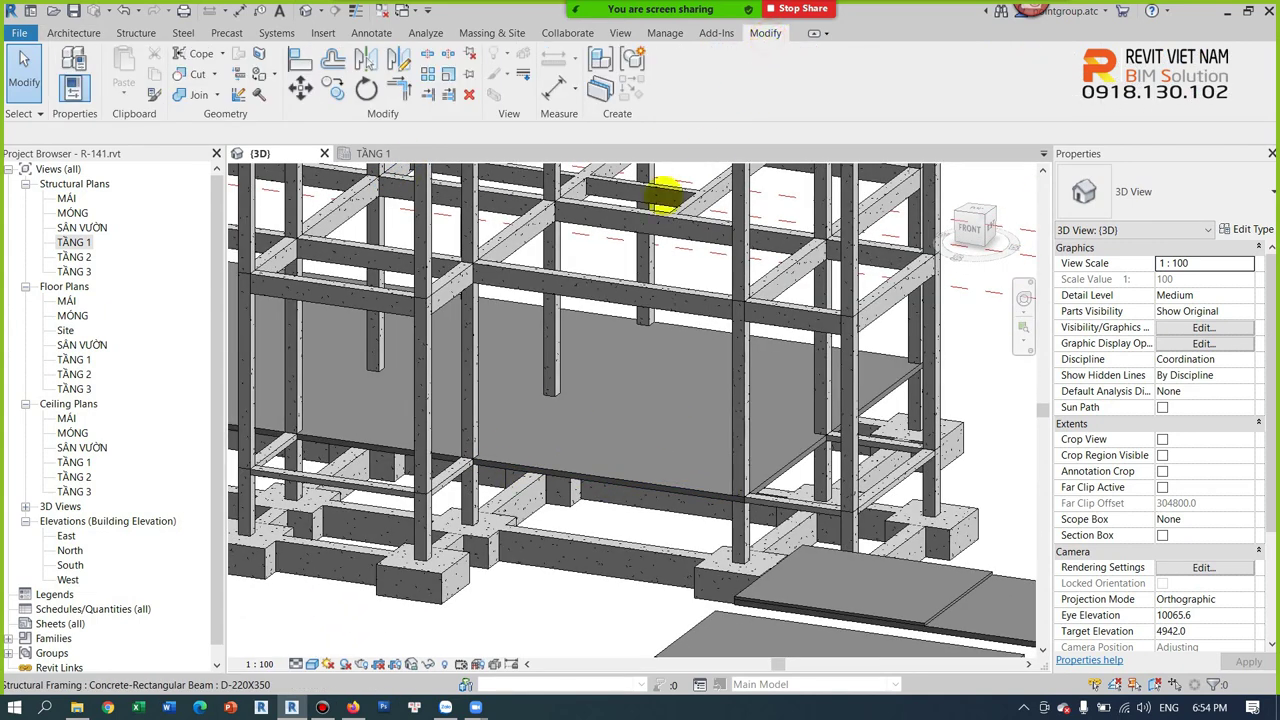
left_click(218, 94)
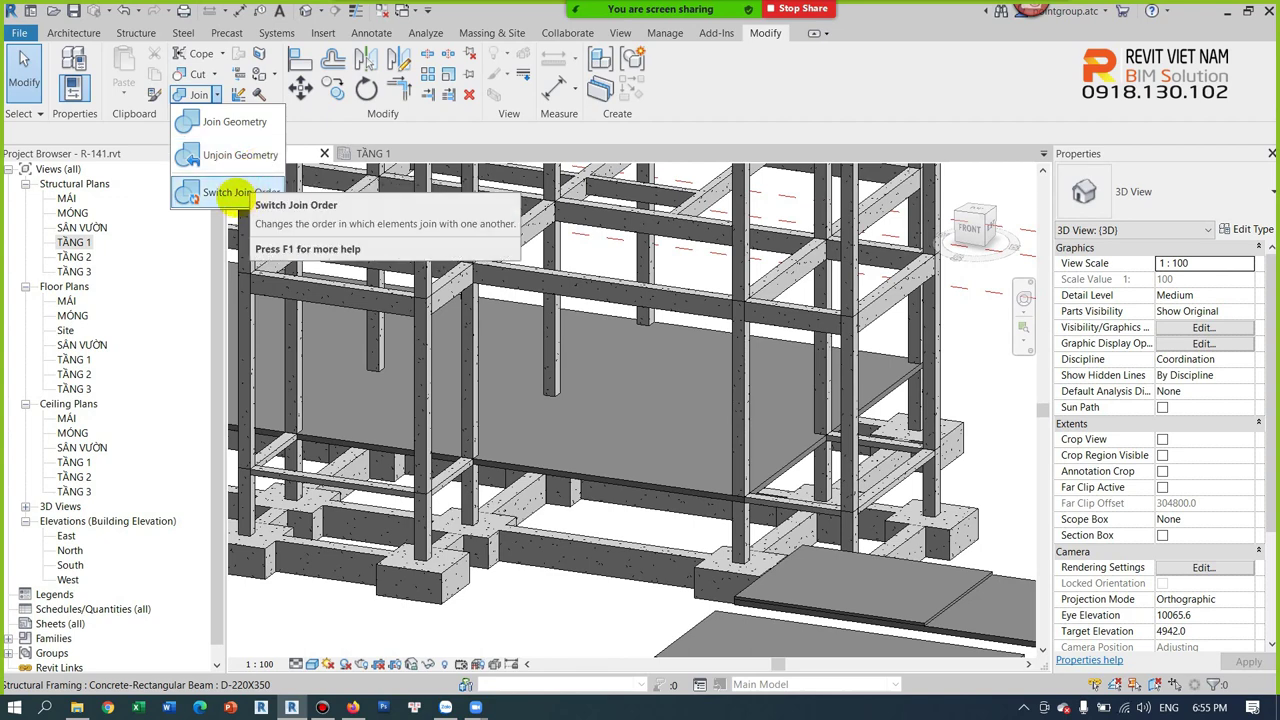
mouse_move(232, 193)
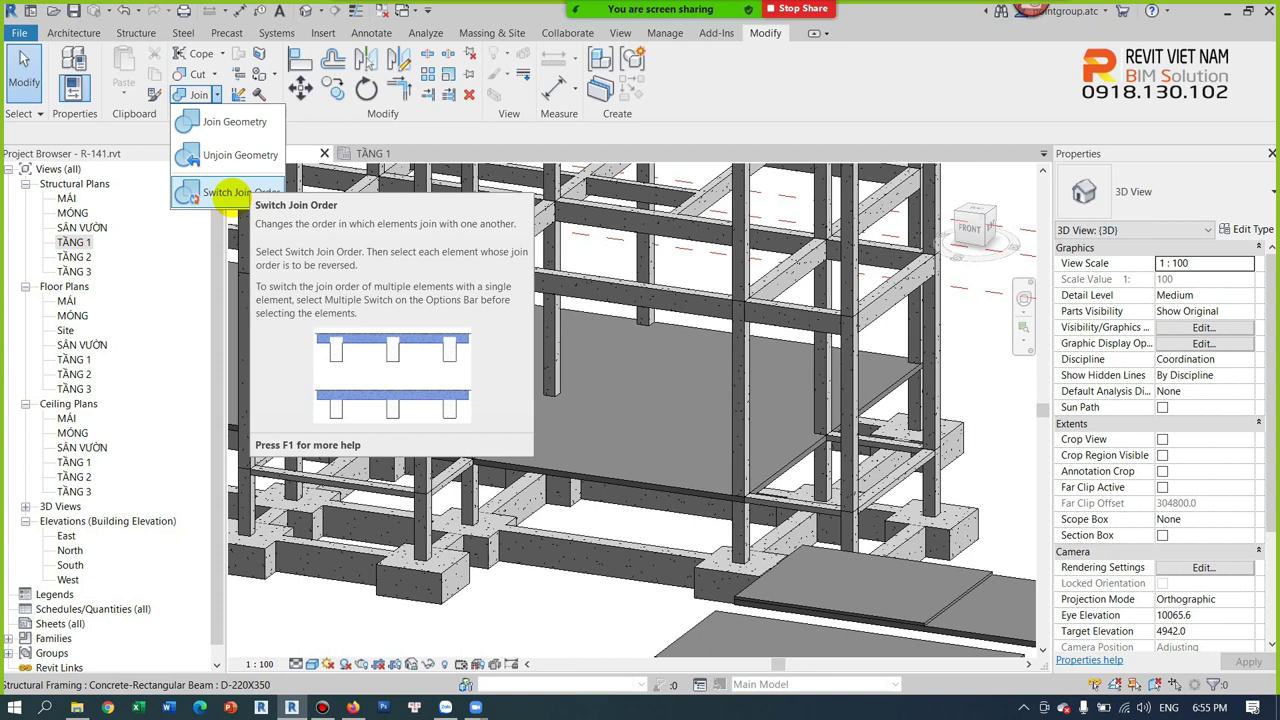
Switch the join order between the floor and the columns and beams along its edge.
left_click(232, 196)
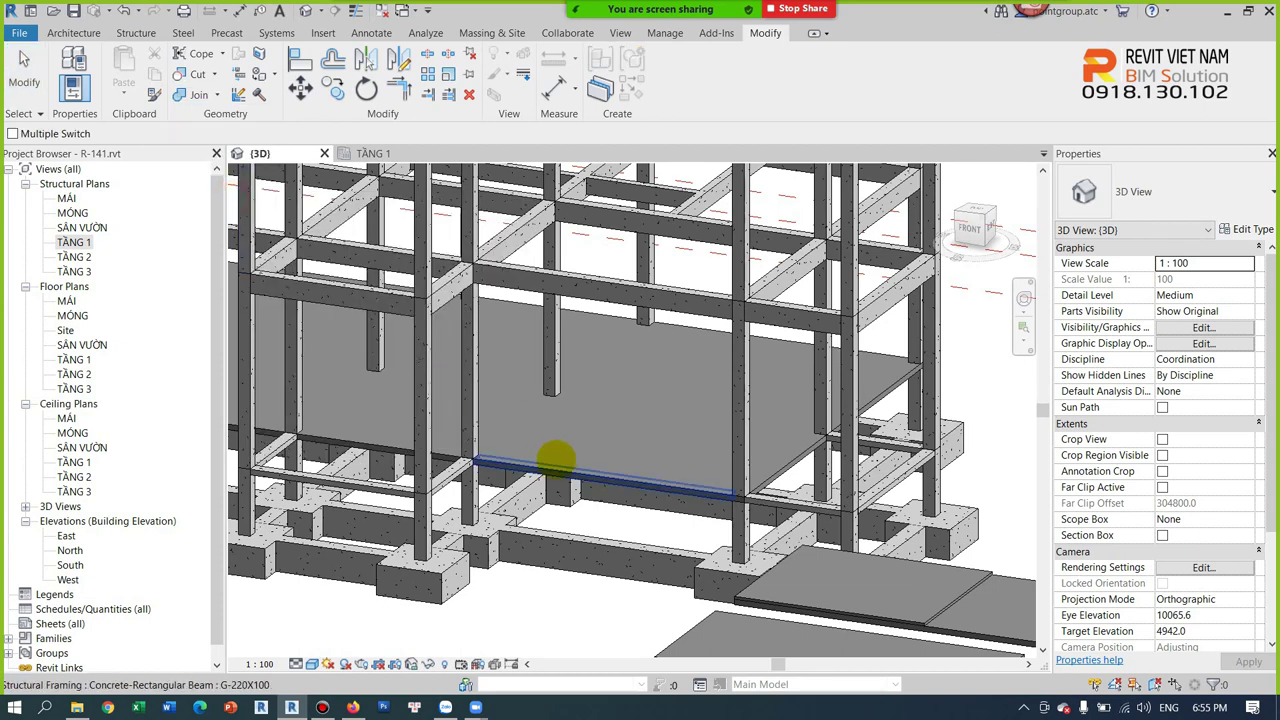
scroll(560, 460, "up", 2)
scroll(677, 429, "up", 1)
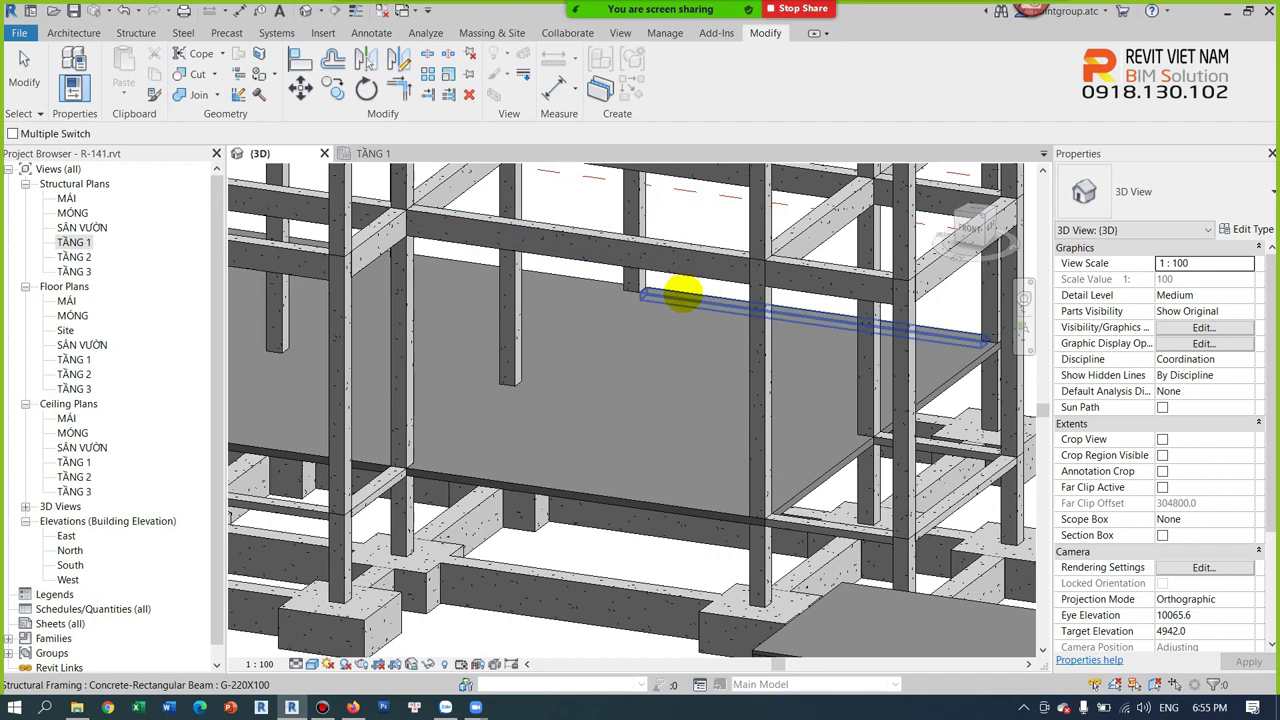
left_click(606, 497)
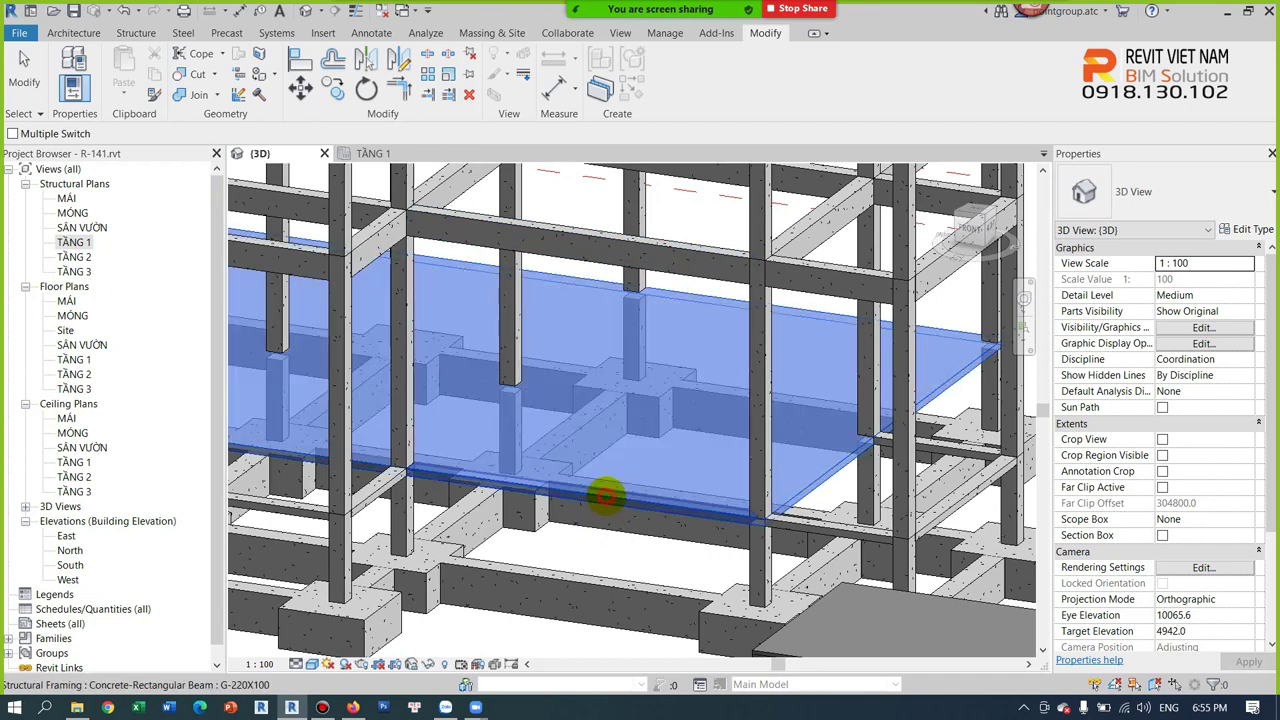
scroll(624, 475, "down", 2)
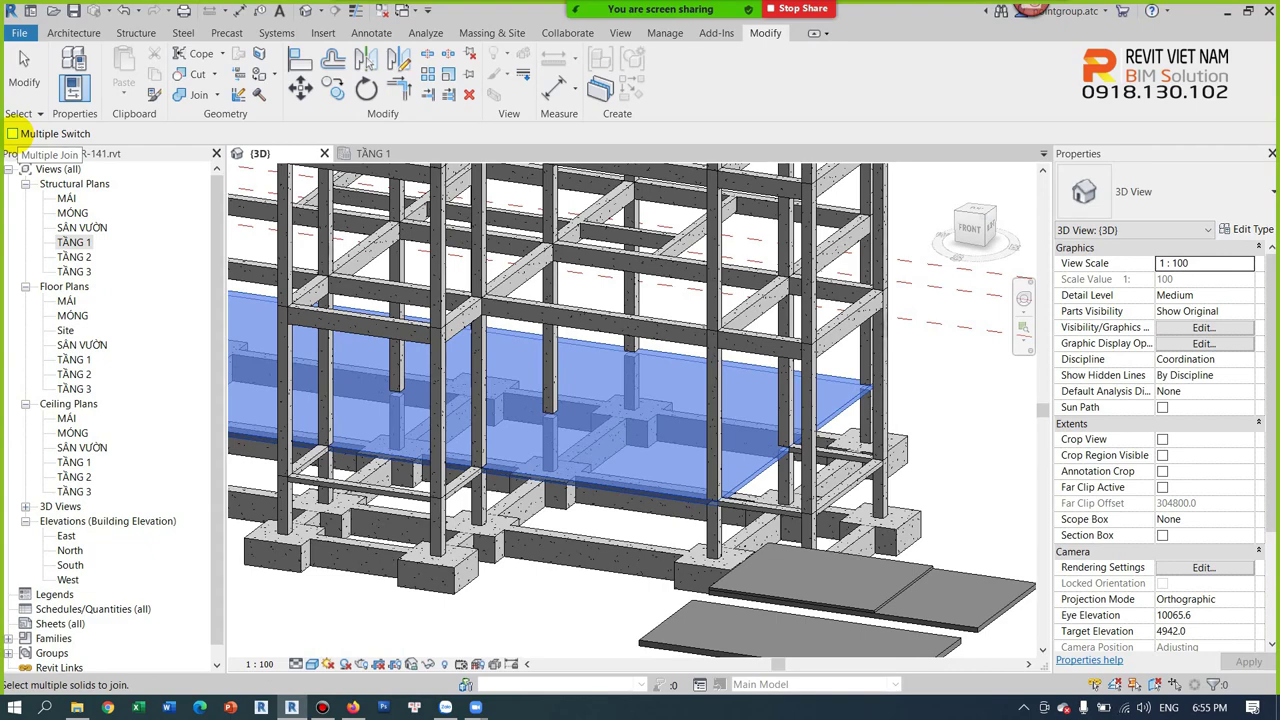
mouse_move(777, 440)
middle_mouse_down("shift")
mouse_move(709, 434)
mouse_move(777, 343)
mouse_move(834, 311)
mouse_move(831, 294)
middle_mouse_up("shift")
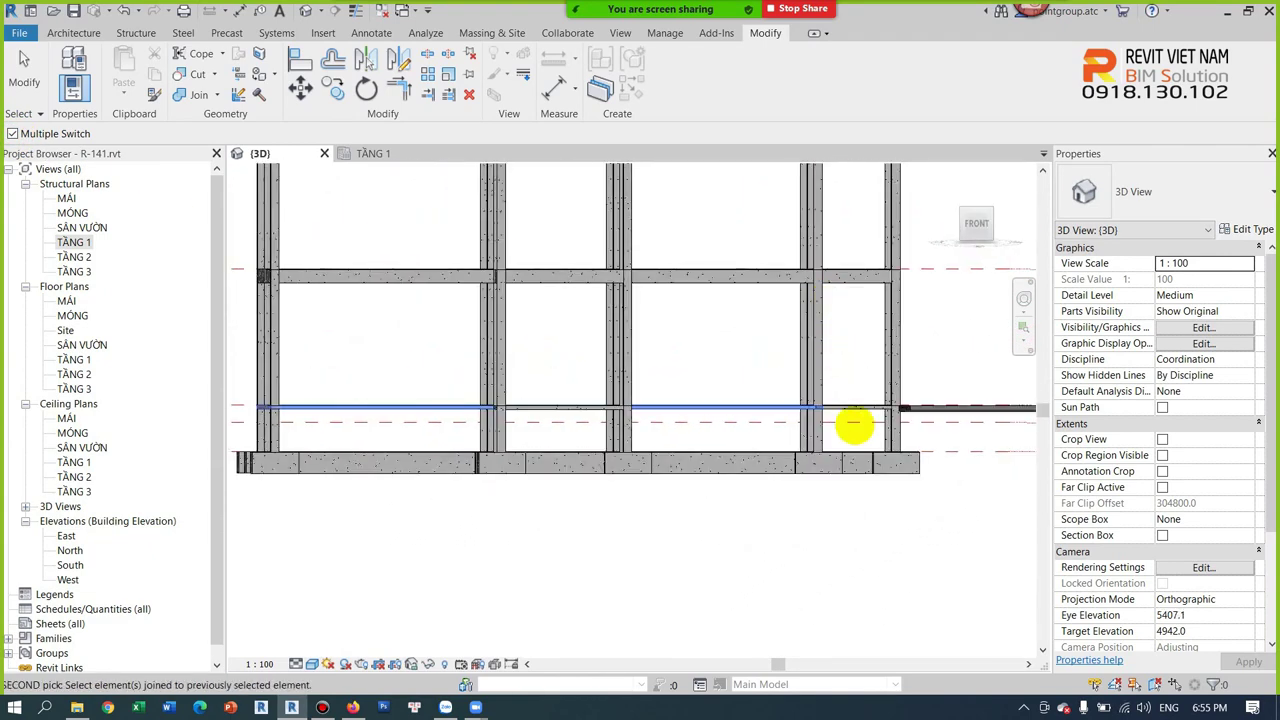
left_click_drag(516, 408, 213, 380)
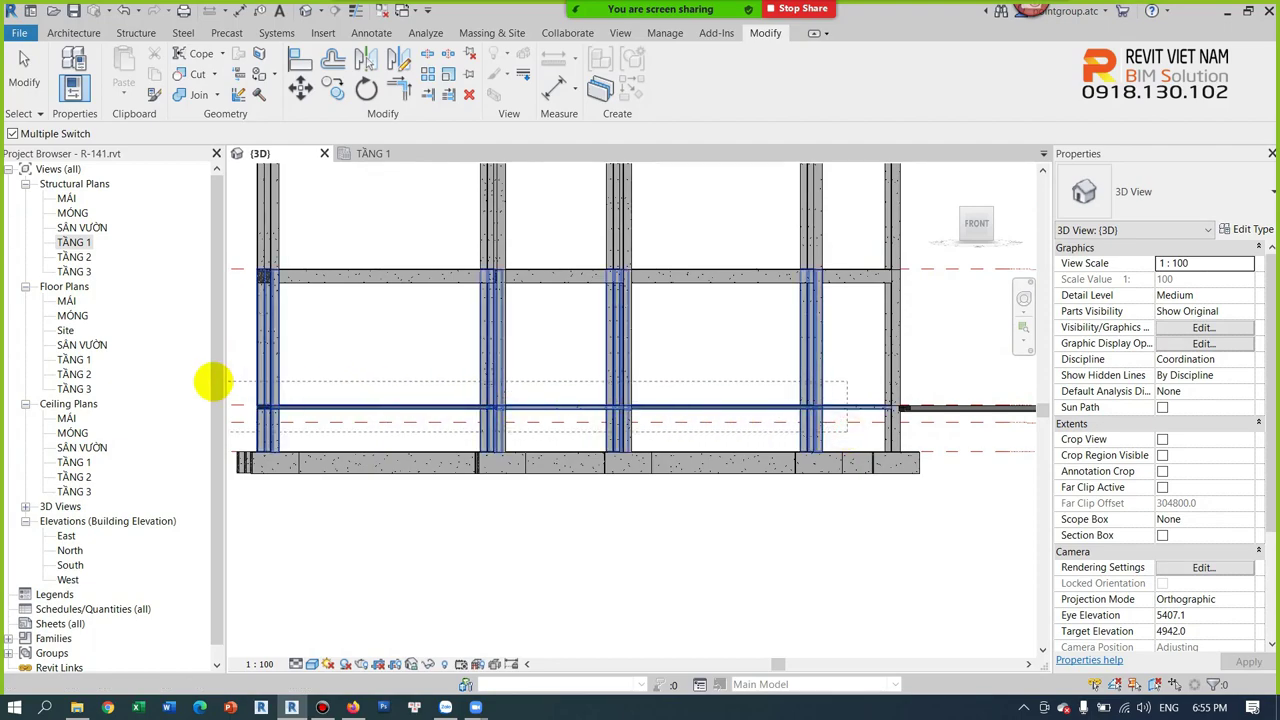
mouse_move(697, 337)
middle_mouse_down("shift")
mouse_move(709, 391)
mouse_move(671, 449)
middle_mouse_up("shift")
key("Escape")
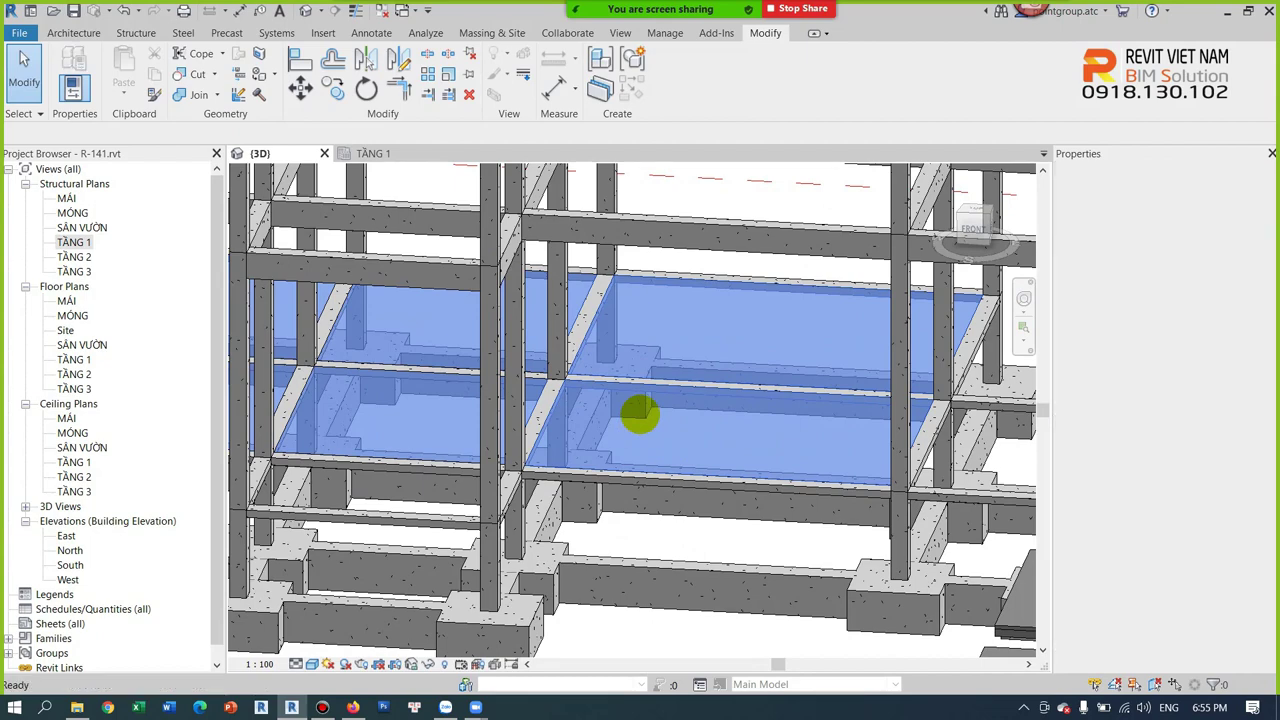
left_click(648, 282)
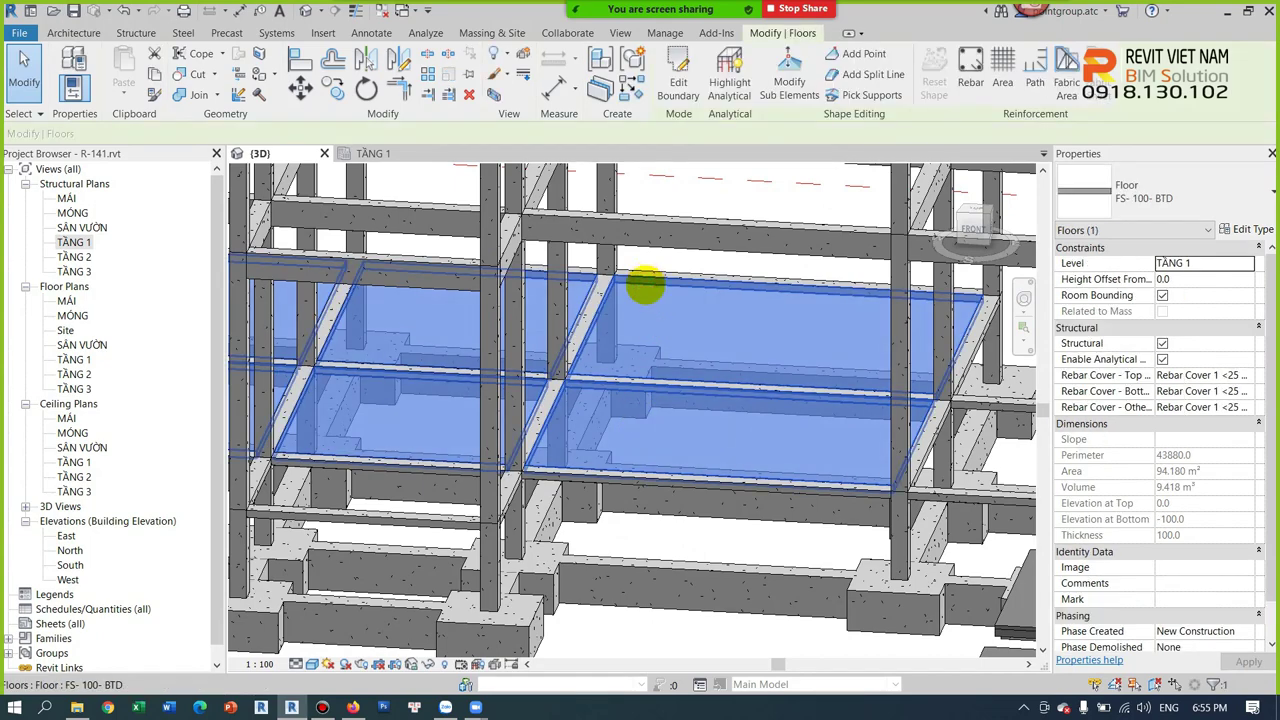
middle_click_drag(560, 280, 686, 366, "shift")
key("Escape")
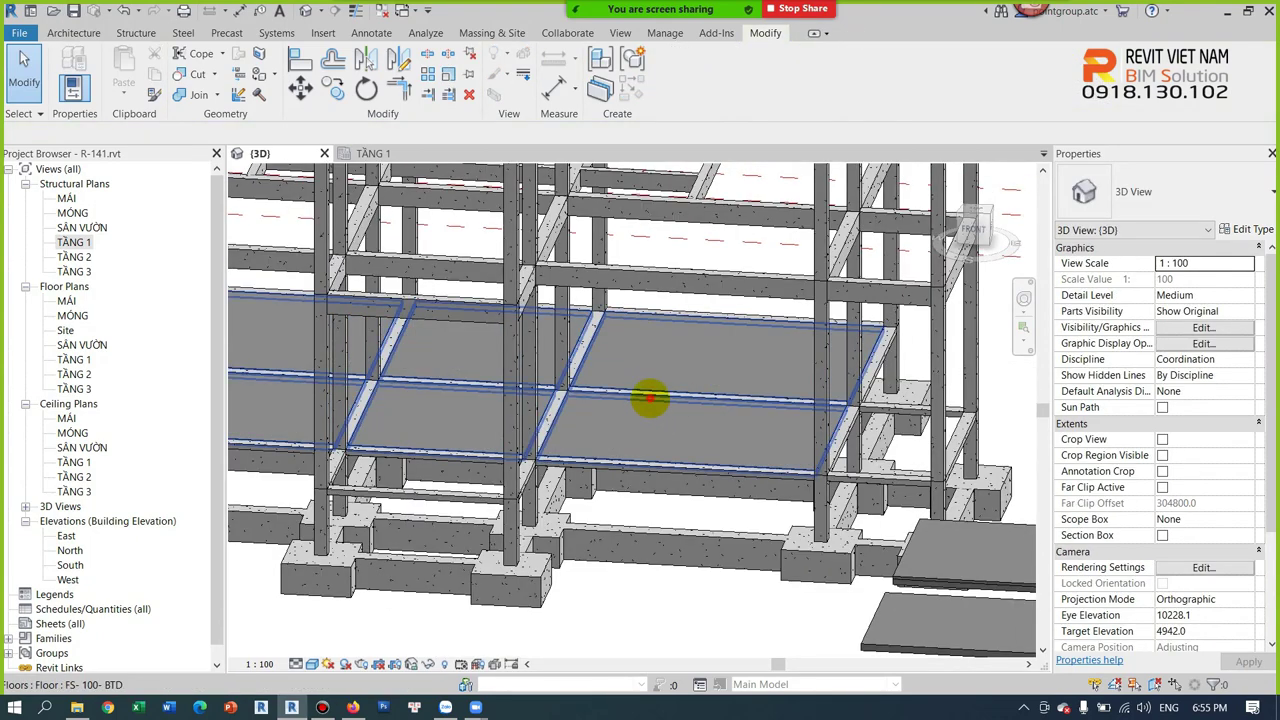
left_click(650, 398)
scroll(526, 377, "up", 3)
scroll(526, 360, "up", 2)
scroll(530, 345, "up", 1)
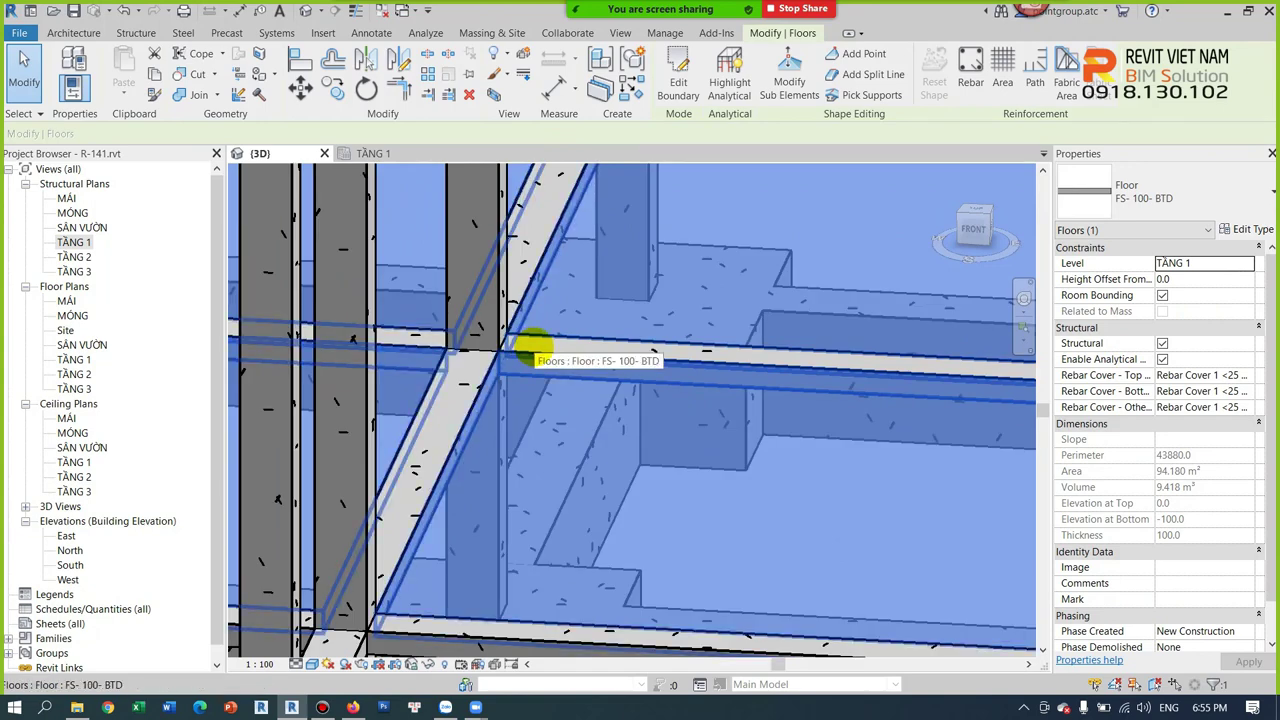
scroll(545, 356, "down", 2)
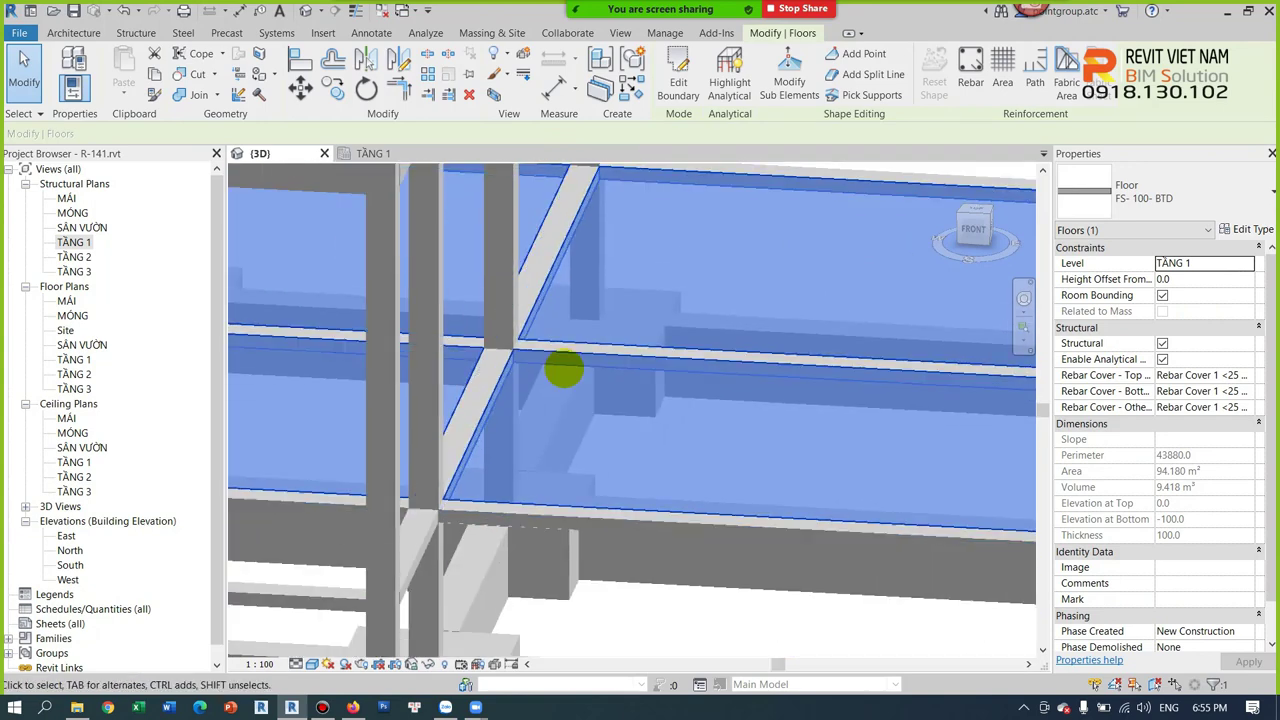
scroll(731, 390, "down", 4)
key("Escape")
scroll(731, 390, "down", 2)
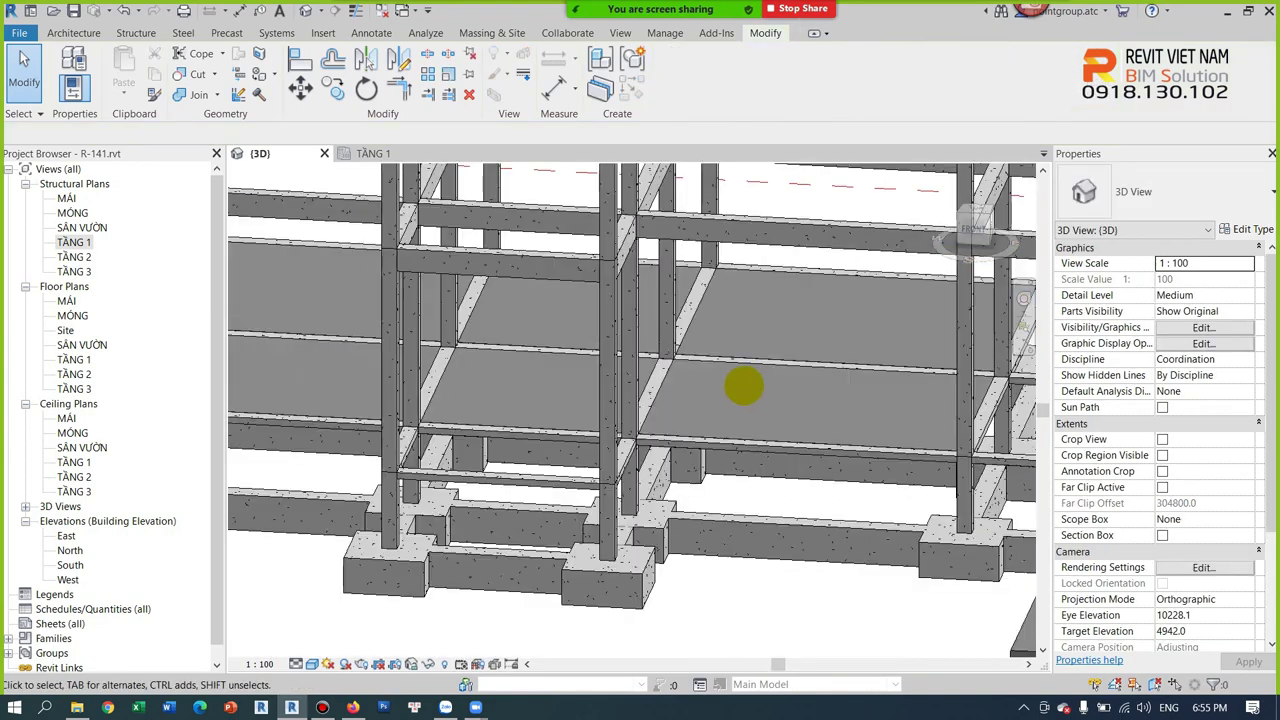
middle_click_drag(757, 389, 664, 433, "shift")
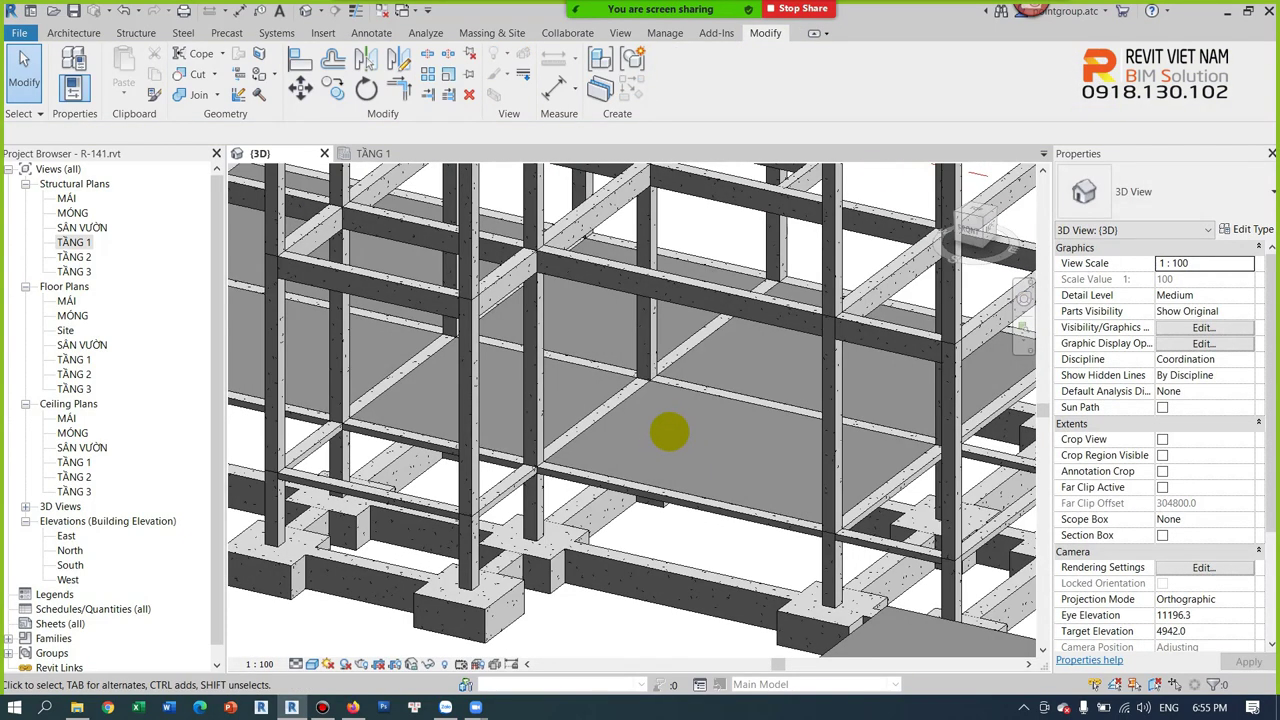
left_click(635, 399)
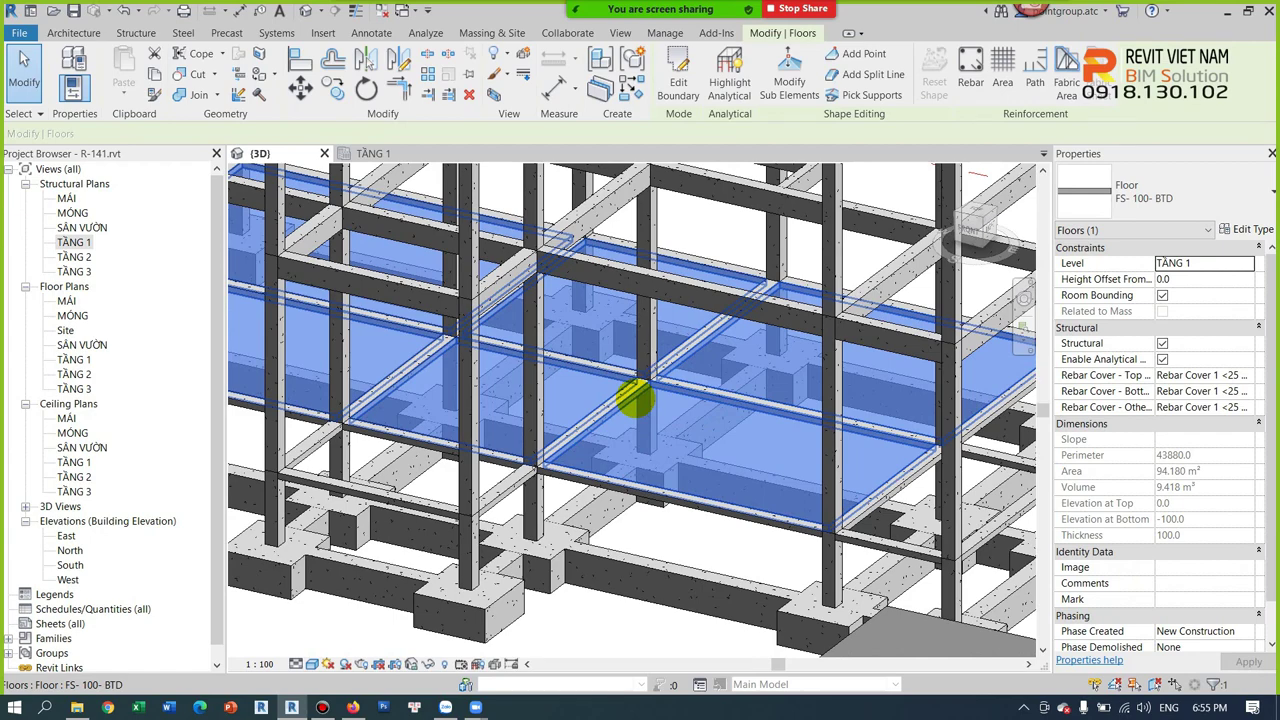
key("Escape")
scroll(640, 400, "up", 2)
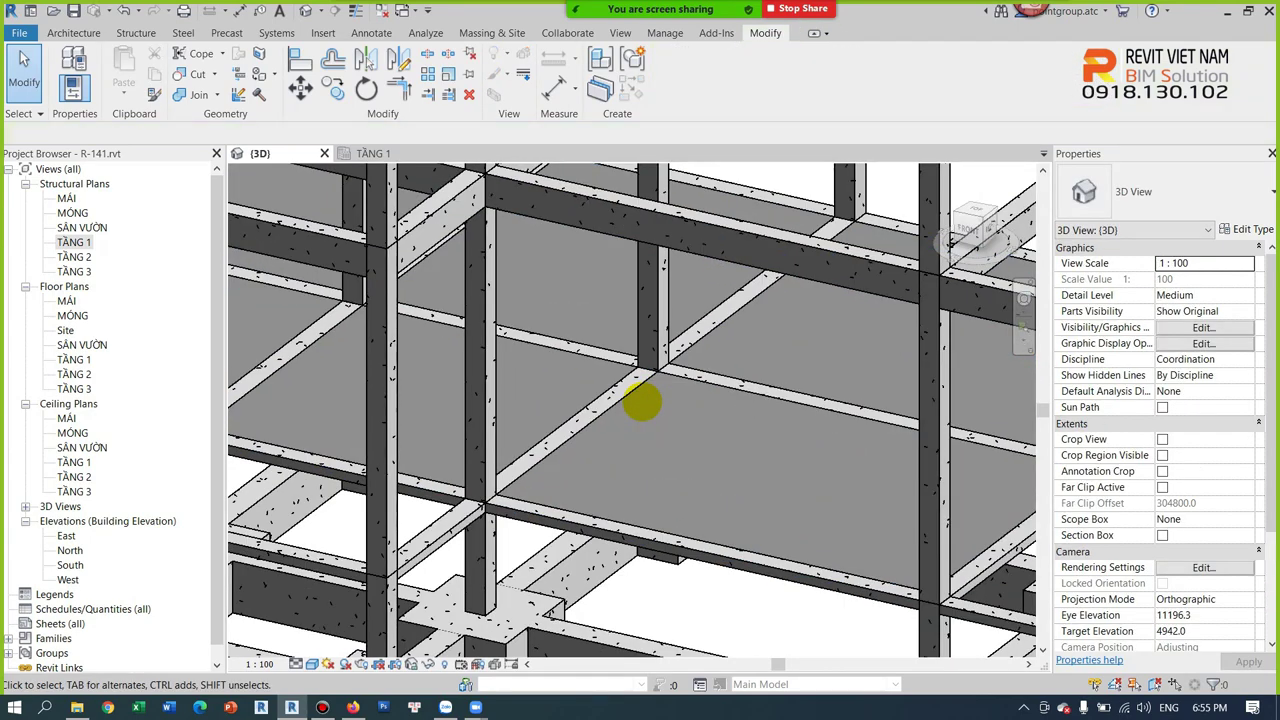
scroll(641, 402, "down", 2)
left_click(645, 378)
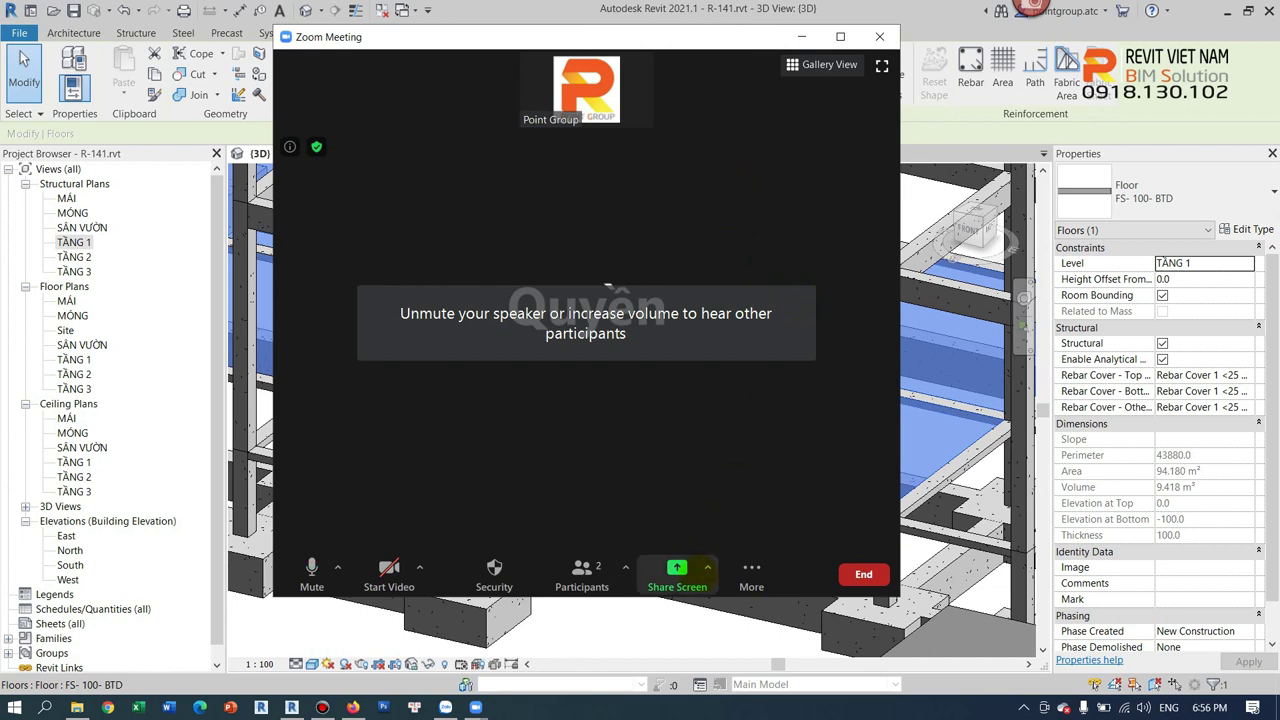
Share the whole screen in Zoom again so the Revit 3D frame is visible.
left_click(677, 572)
double_click(371, 200)
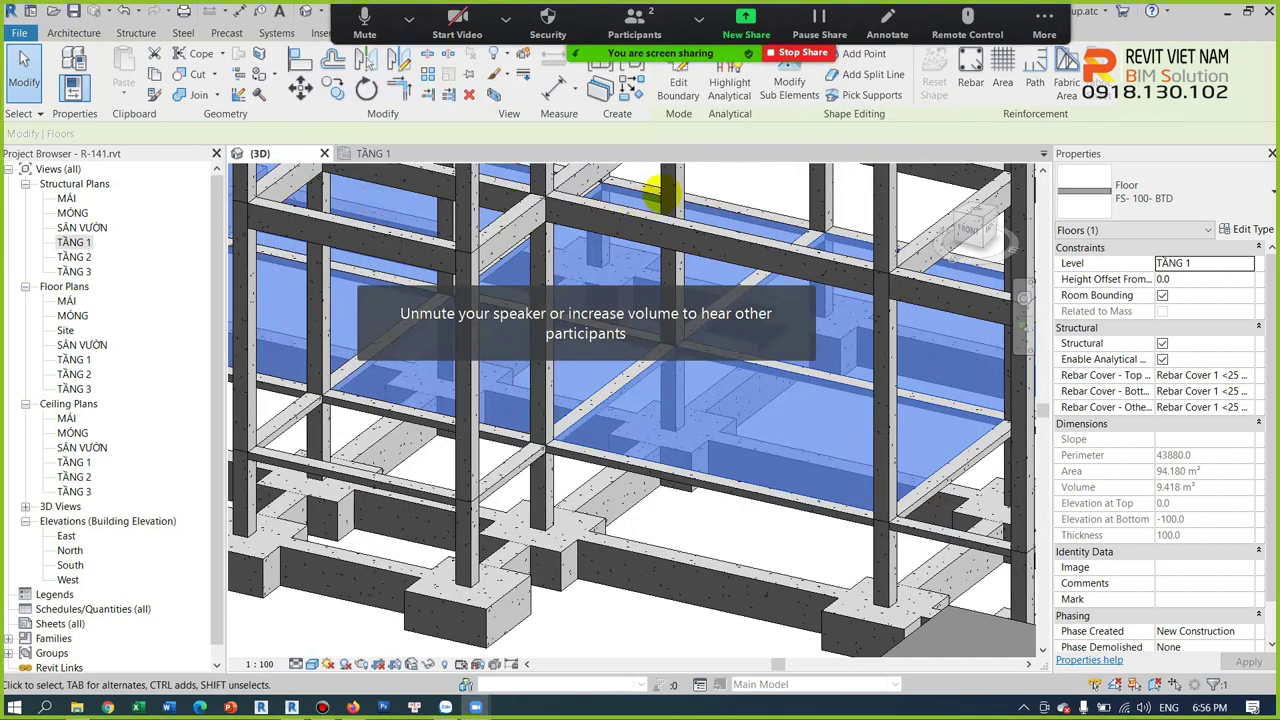
left_click(1044, 22)
left_click(786, 446)
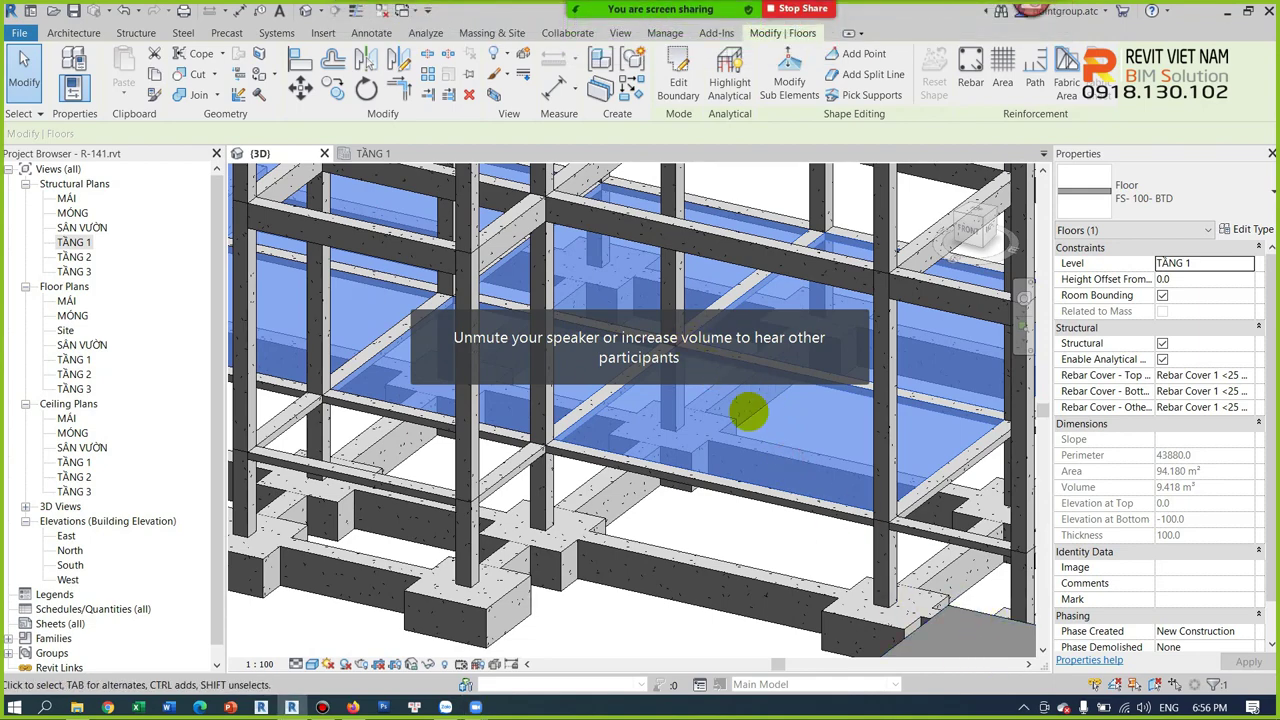
mouse_move(691, 466)
middle_mouse_down("shift")
mouse_move(686, 409)
mouse_move(654, 480)
middle_mouse_up("shift")
key("Escape")
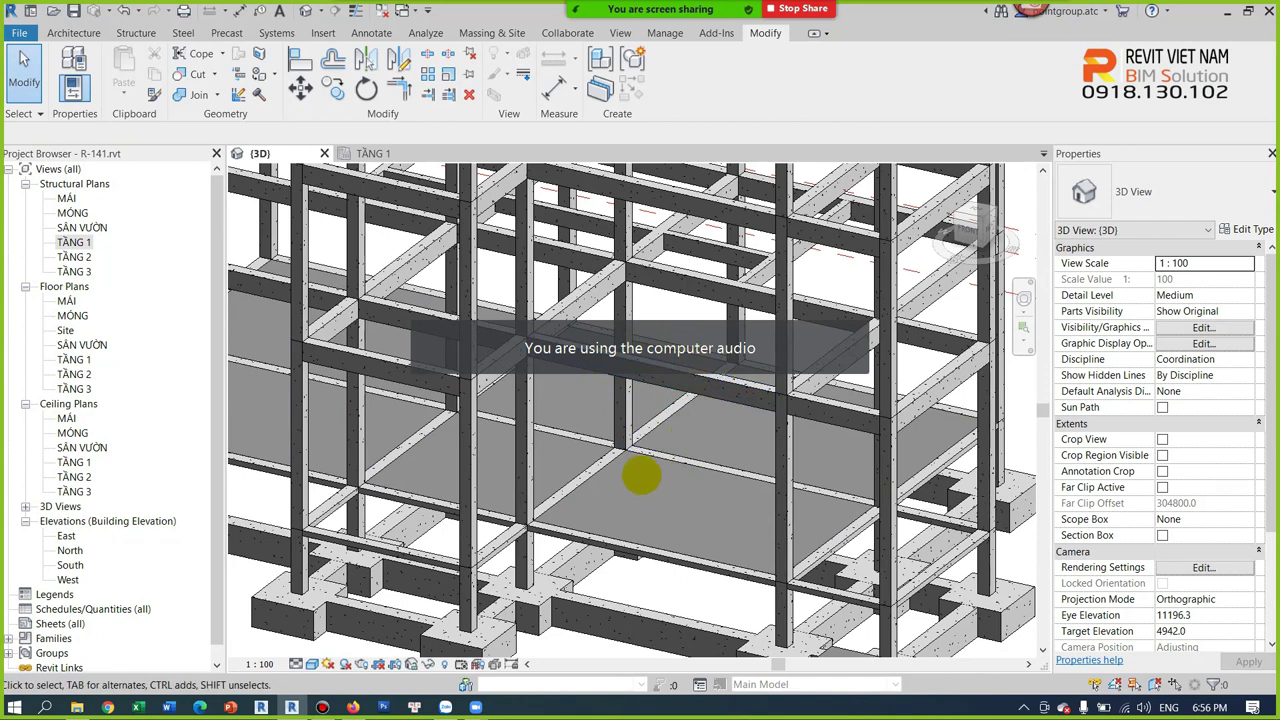
Switch the join order between the TẦNG 1 floor and its front-edge beams, clearing the warning.
left_click(643, 460)
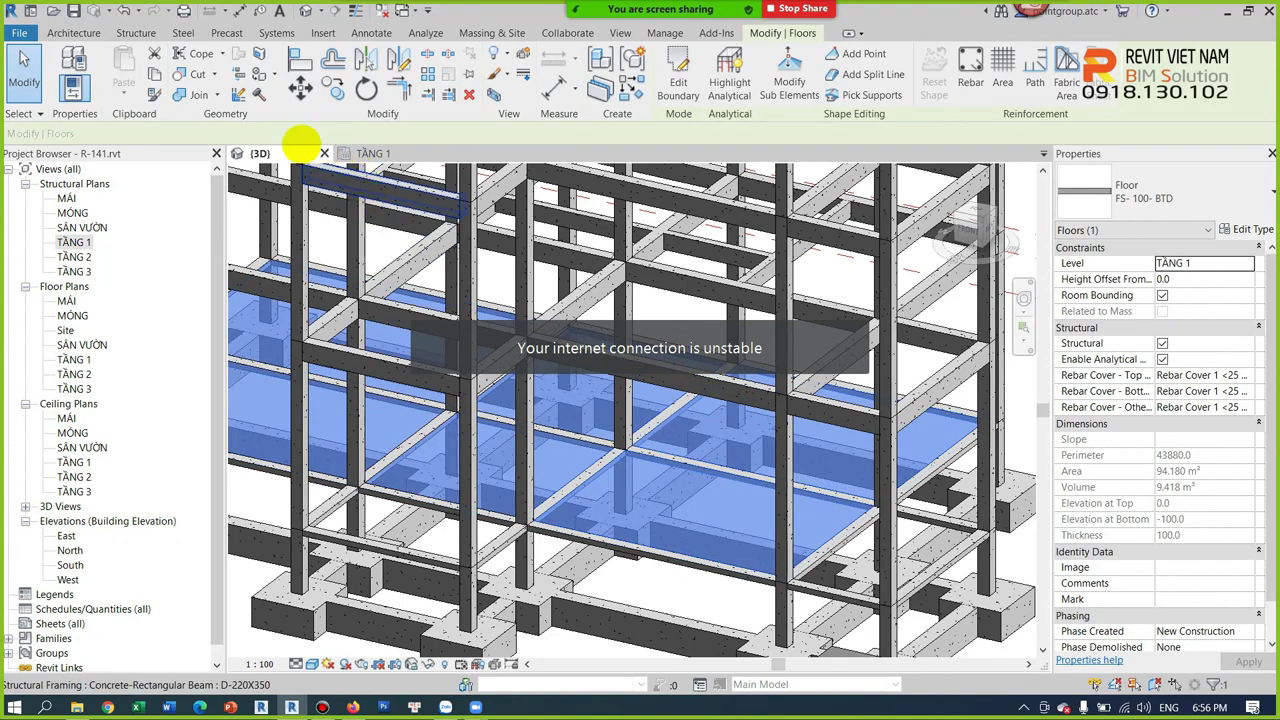
left_click(222, 94)
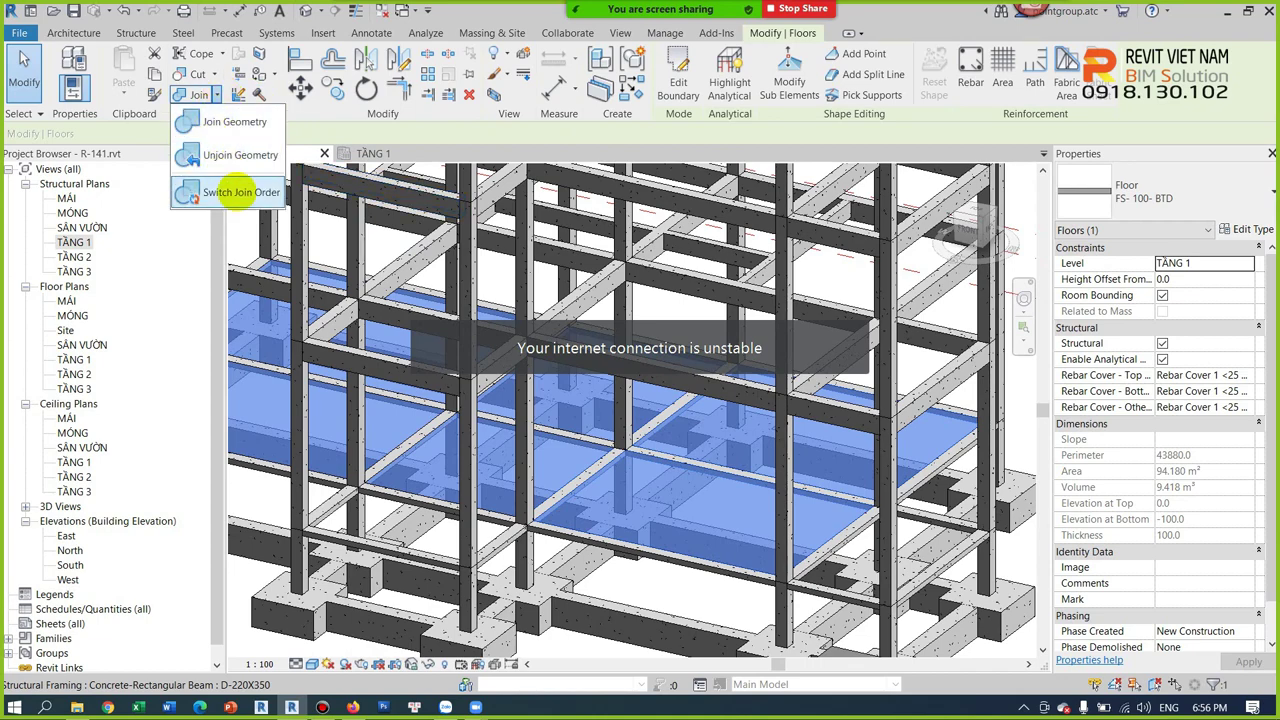
left_click(205, 183)
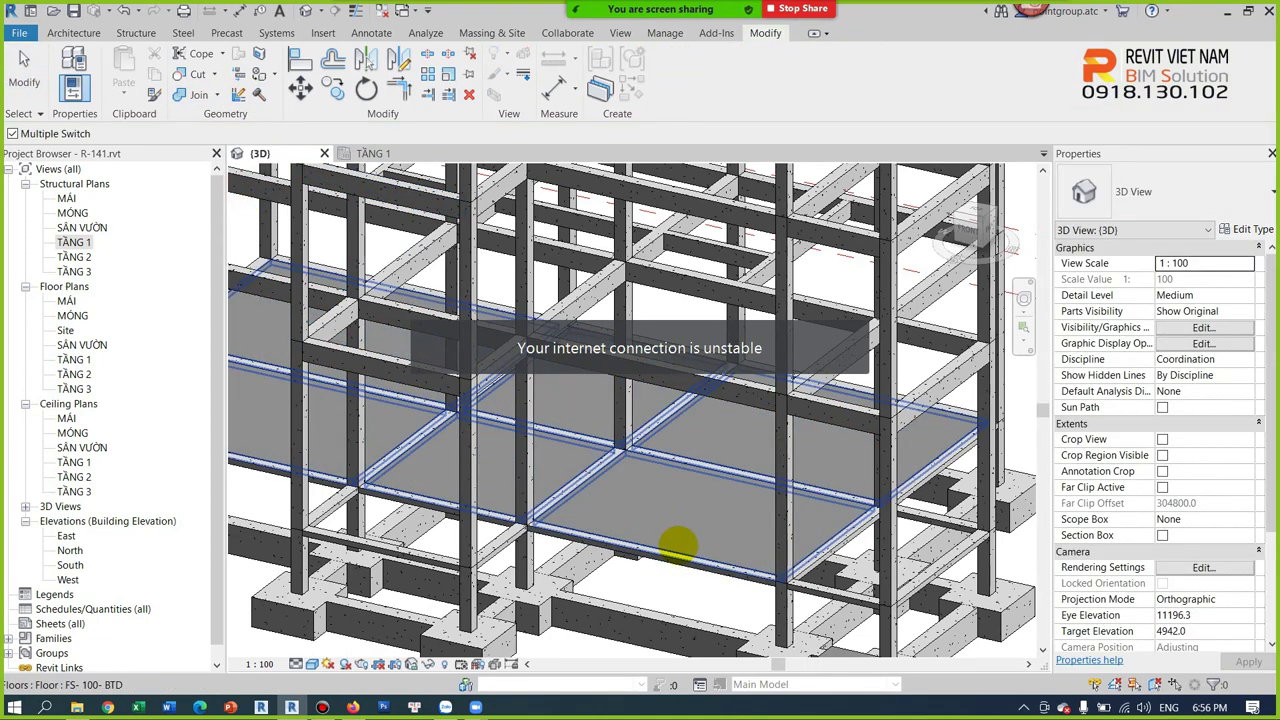
left_click(677, 540)
mouse_move(720, 500)
middle_mouse_down("shift")
mouse_move(806, 400)
mouse_move(820, 409)
middle_mouse_up("shift")
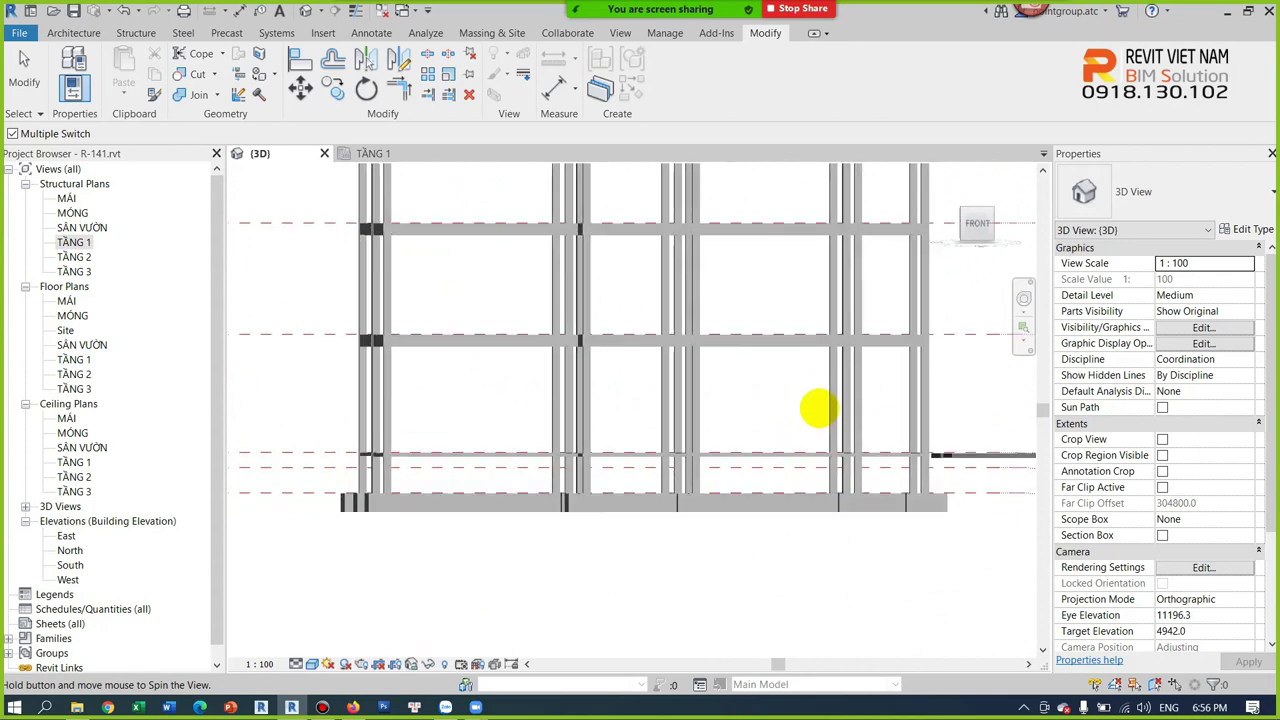
left_click_drag(880, 478, 320, 428)
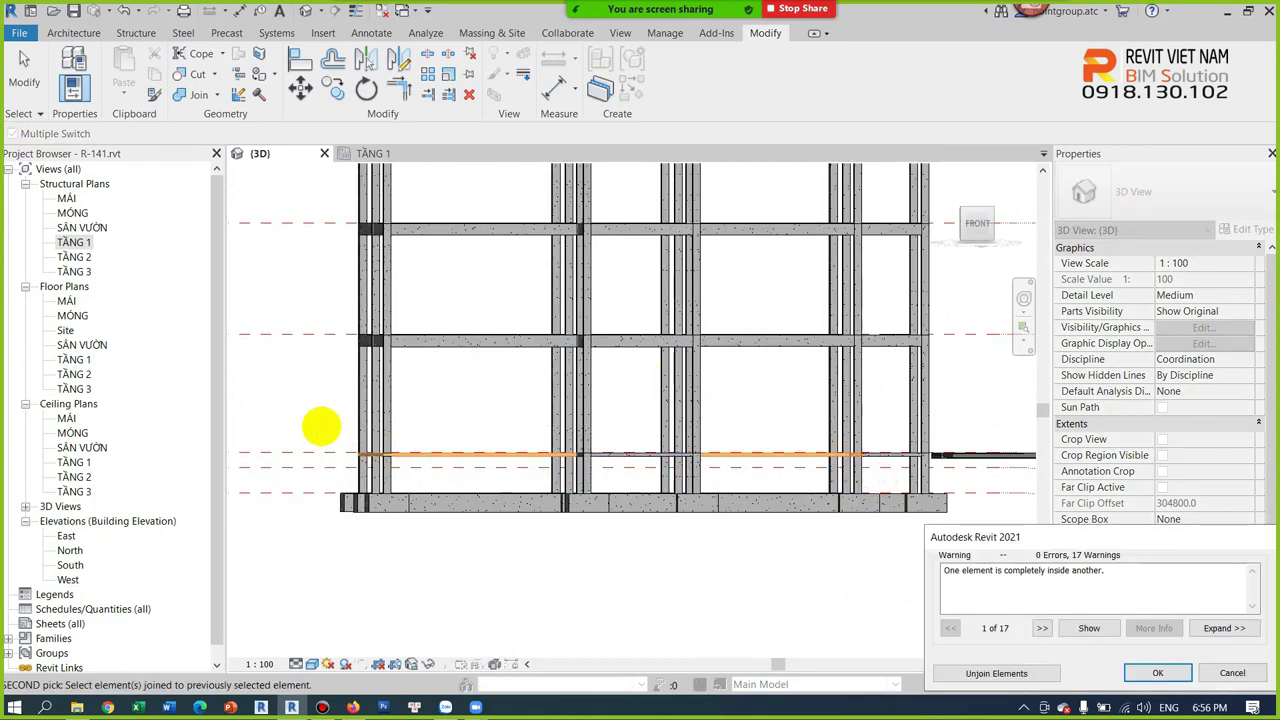
left_click(1172, 677)
mouse_move(1000, 560)
middle_mouse_down("shift")
mouse_move(777, 437)
mouse_move(729, 494)
middle_mouse_up("shift")
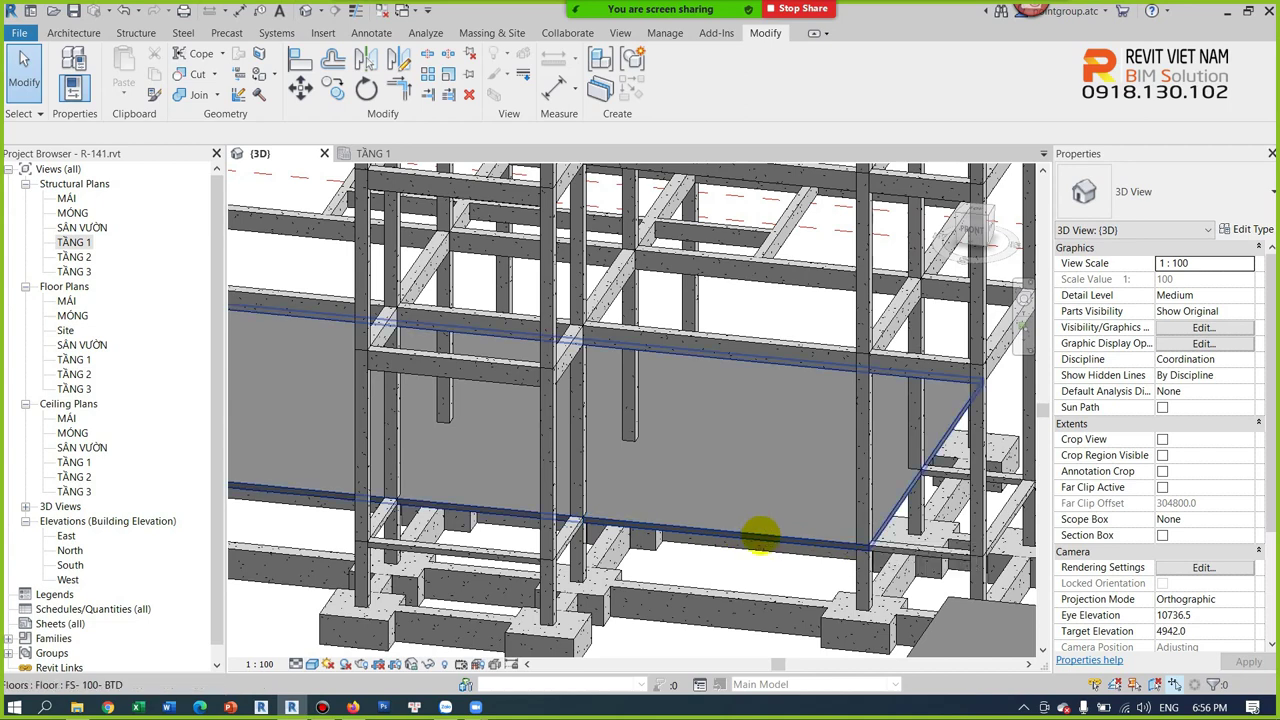
Rerun Switch Join Order on the floor and the lower beam.
left_click(760, 535)
key("Escape")
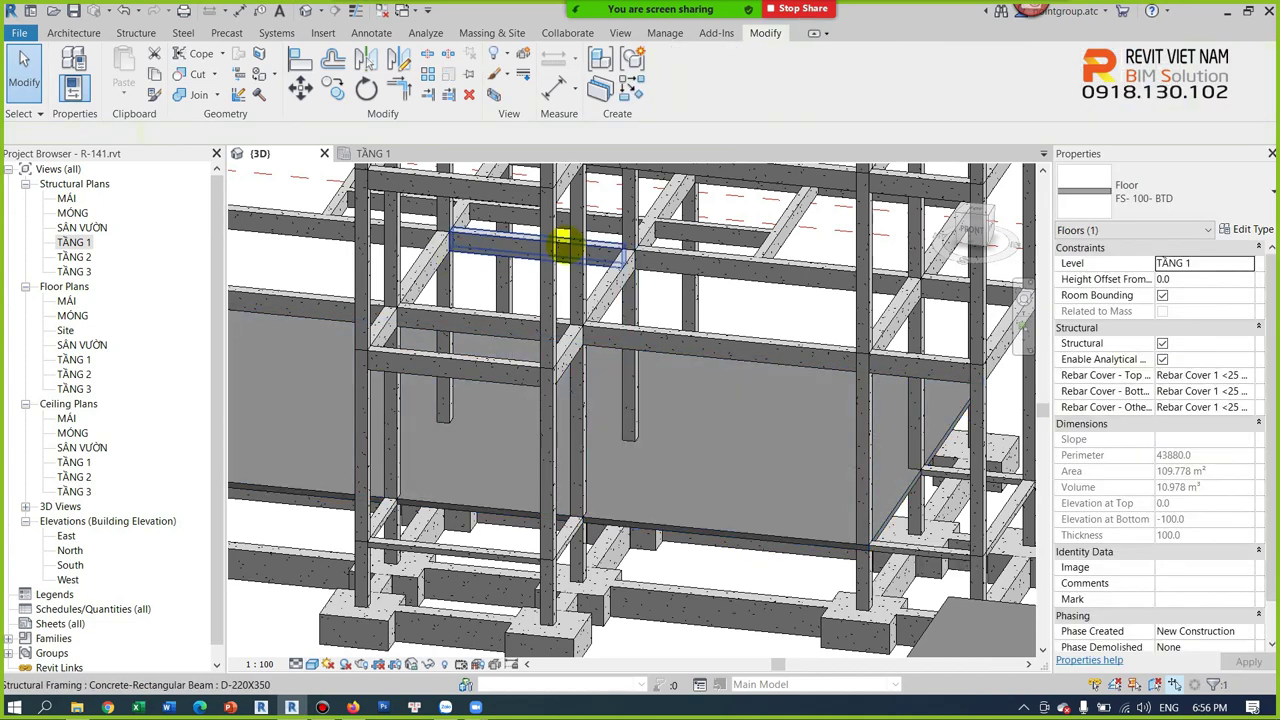
left_click(217, 94)
left_click(214, 191)
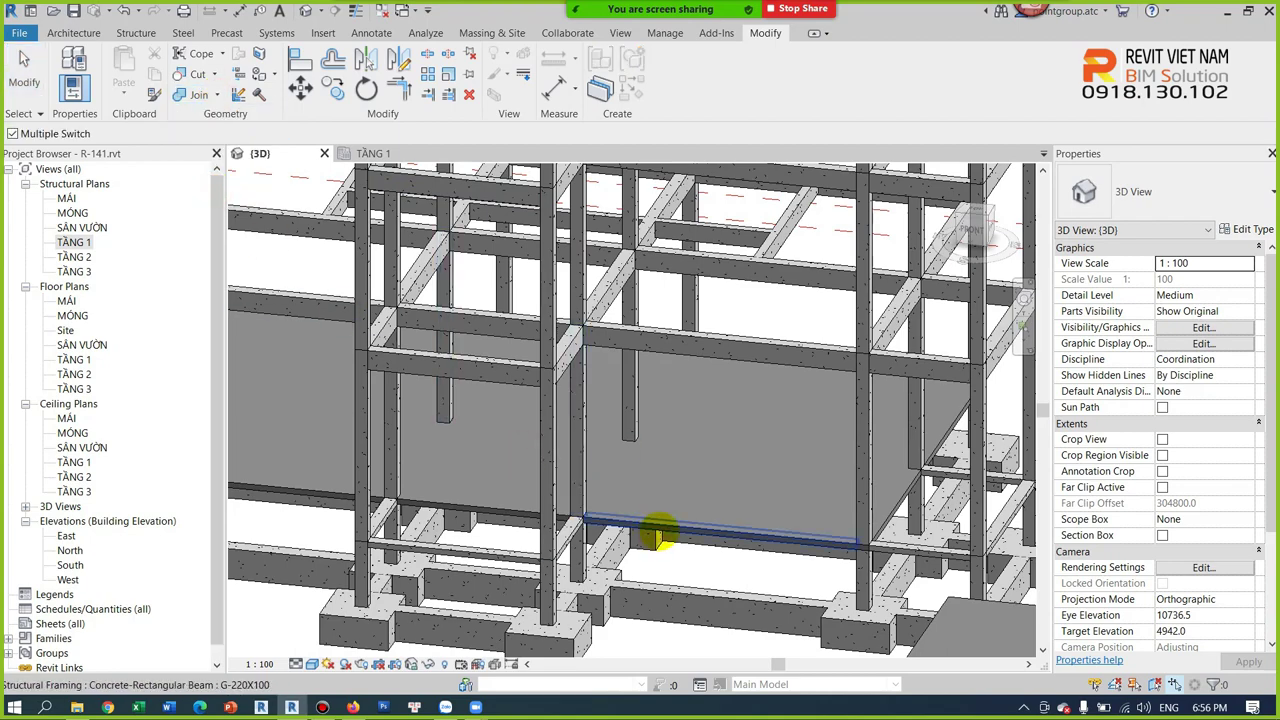
scroll(660, 522, "down", 2)
scroll(680, 463, "down", 2)
scroll(691, 500, "down", 3)
mouse_move(691, 500)
middle_mouse_down("shift")
mouse_move(728, 397)
mouse_move(760, 428)
middle_mouse_up("shift")
scroll(728, 397, "up", 2)
scroll(760, 428, "up", 2)
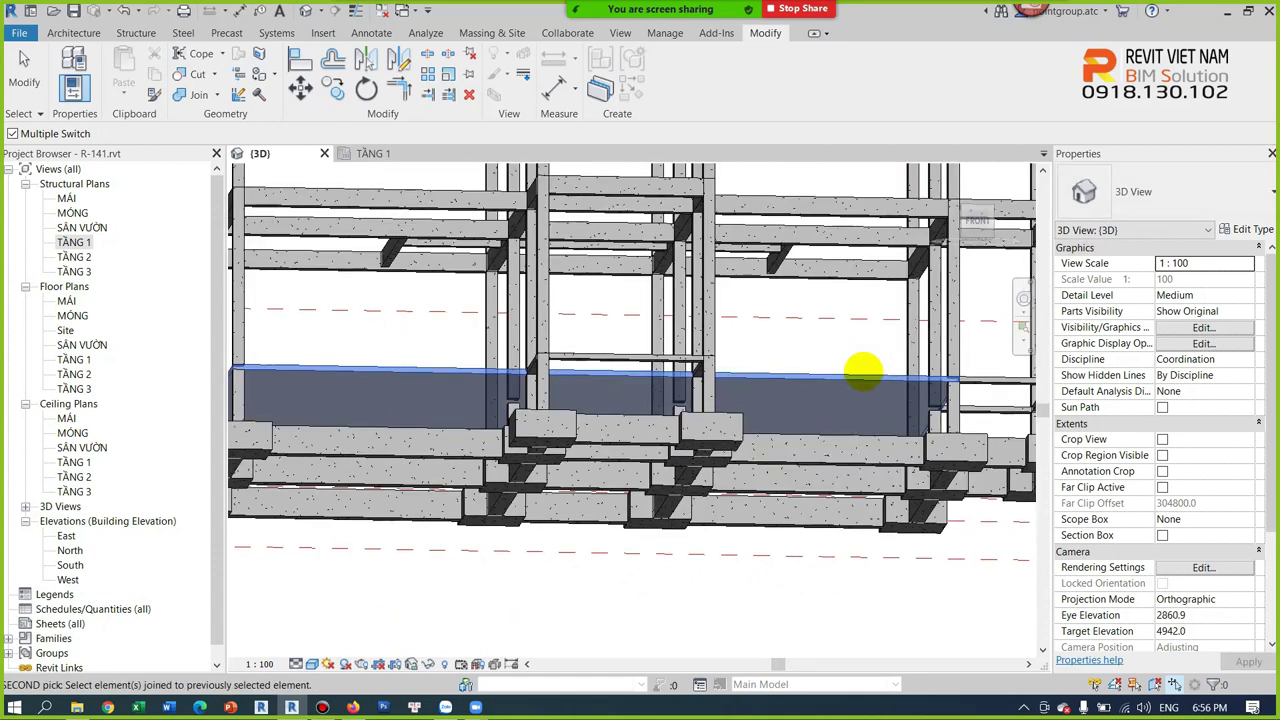
scroll(860, 371, "up", 2)
left_click(915, 418)
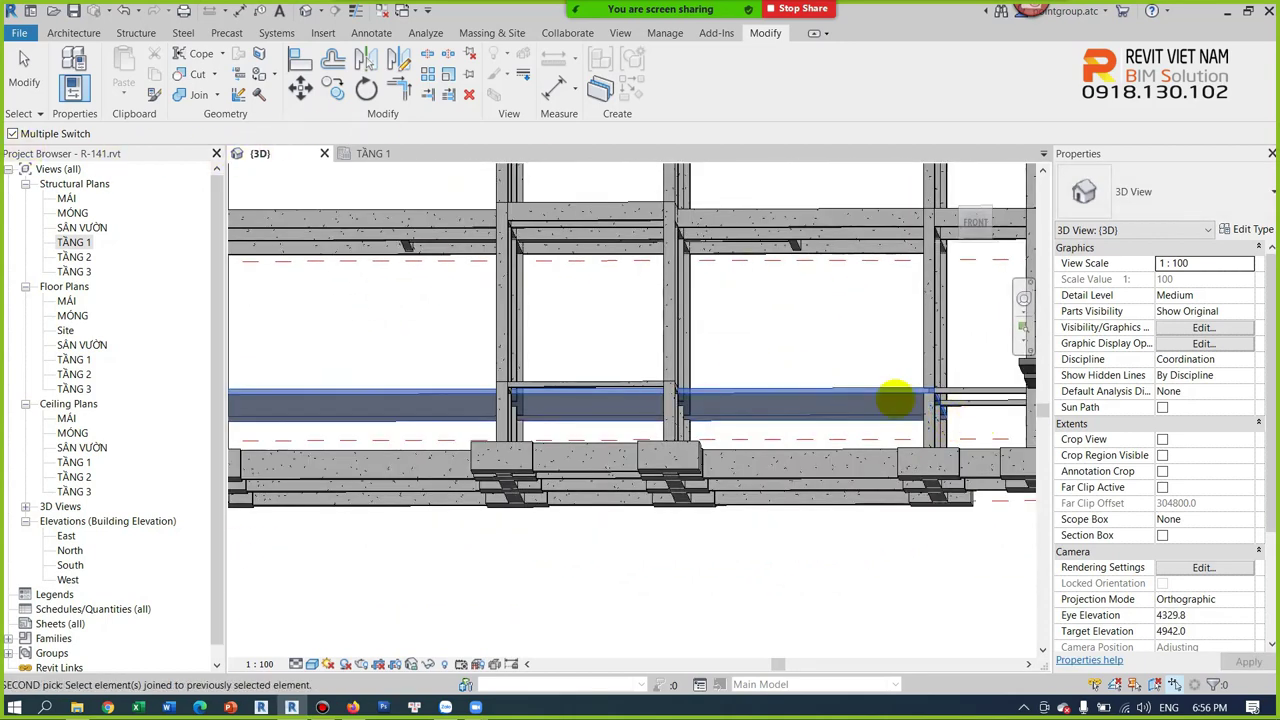
left_click(968, 430)
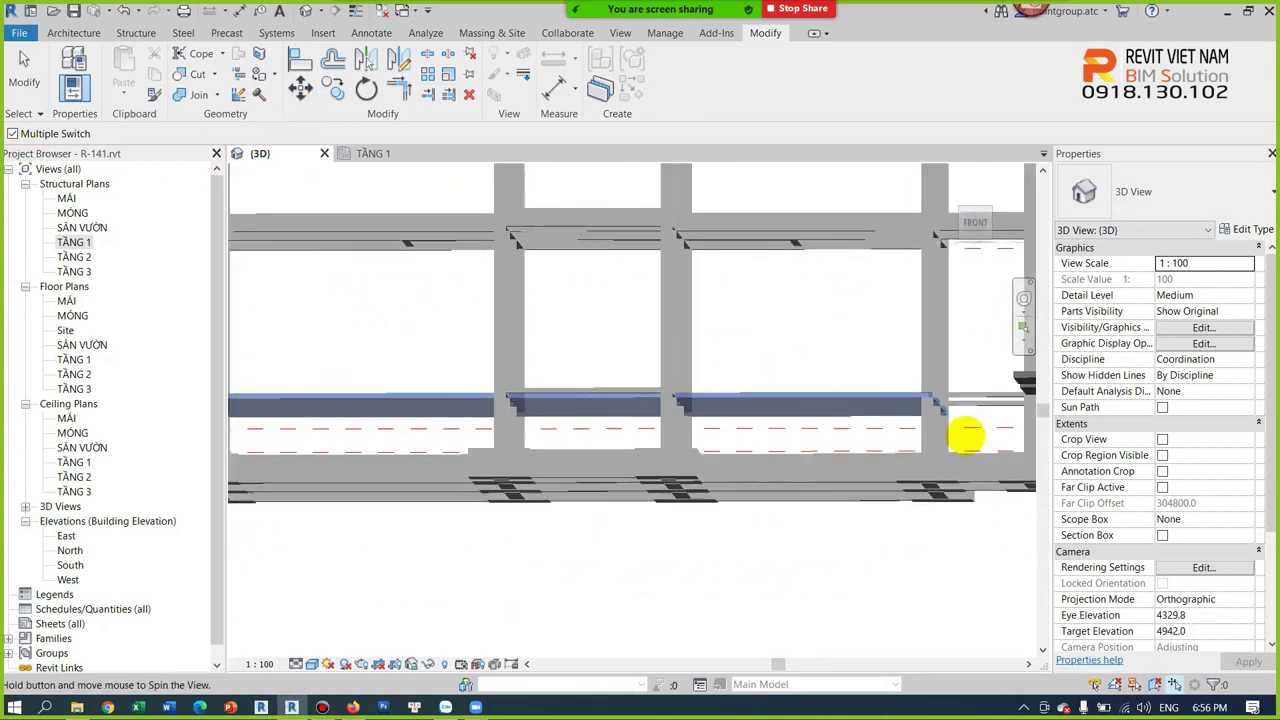
Extend the join switch to the columns along the floor edge and on the left.
left_click_drag(970, 435, 587, 337)
middle_click_drag(587, 337, 505, 432, "shift")
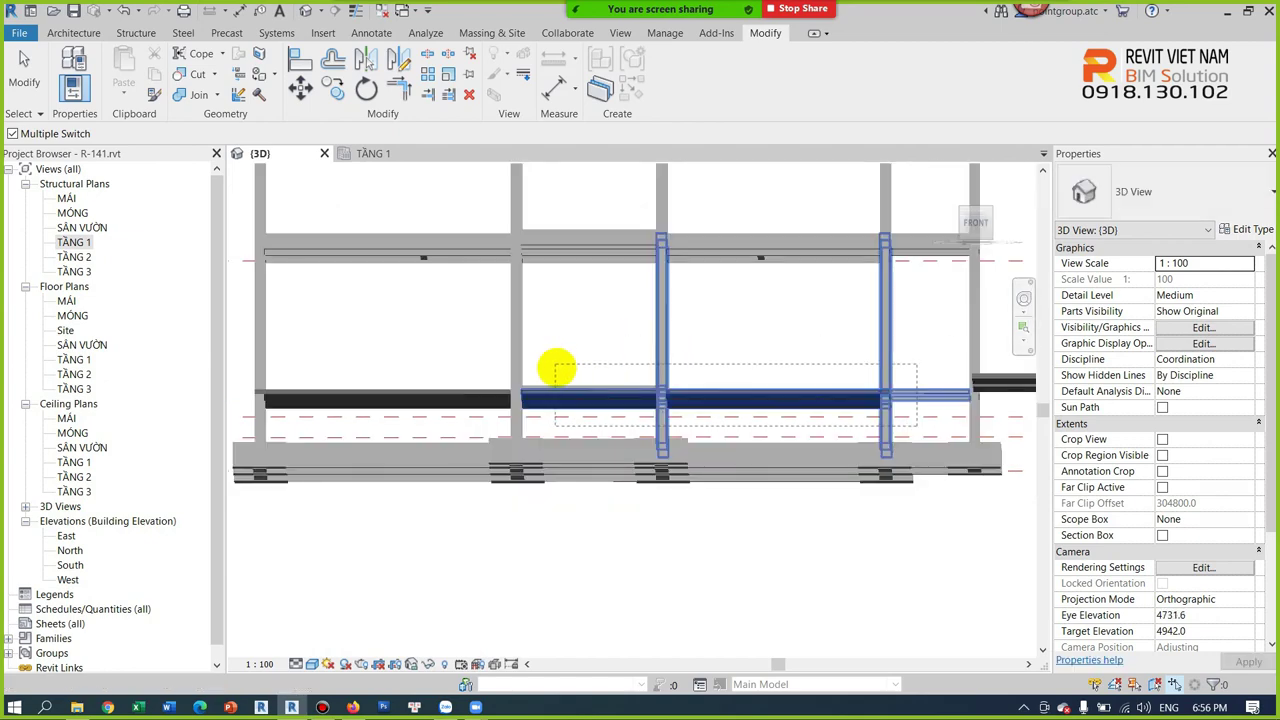
left_click_drag(505, 432, 400, 420)
mouse_move(400, 420)
middle_mouse_down("shift")
mouse_move(727, 549)
mouse_move(651, 514)
middle_mouse_up("shift")
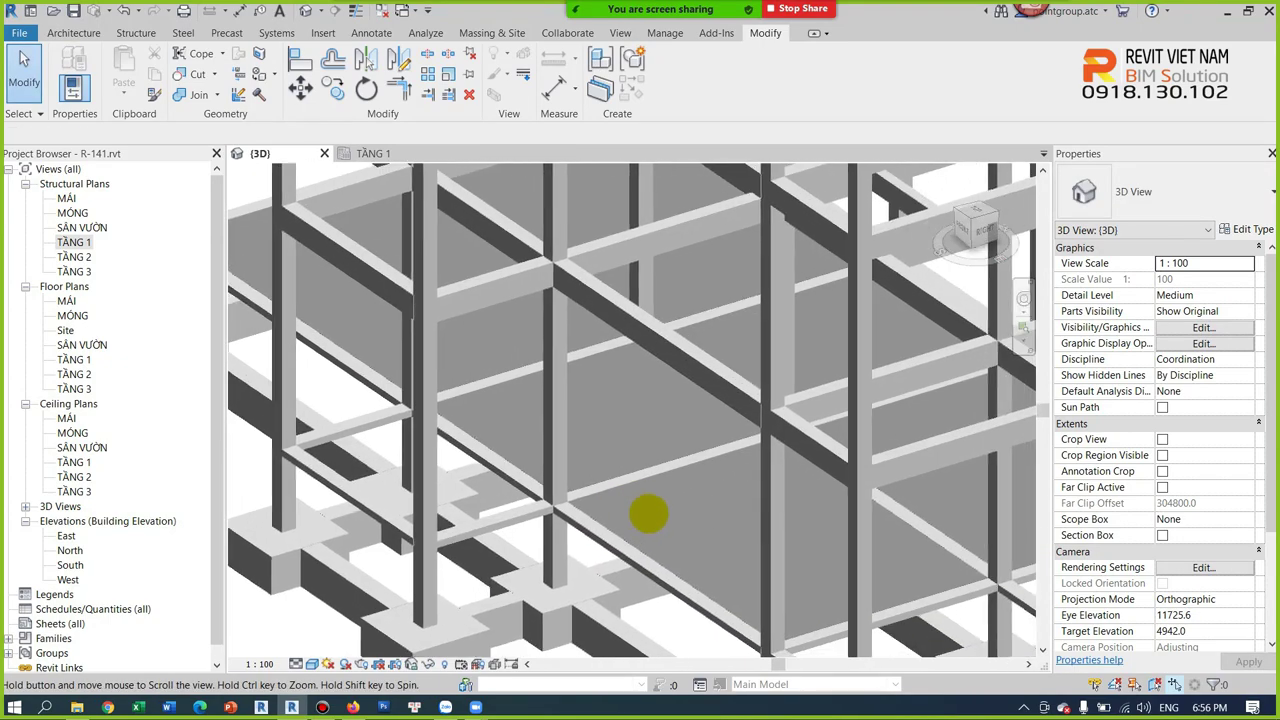
scroll(845, 465, "up", 3)
mouse_move(845, 465)
middle_mouse_down("shift")
mouse_move(594, 457)
mouse_move(749, 437)
mouse_move(597, 434)
middle_mouse_up("shift")
scroll(648, 452, "up", 2)
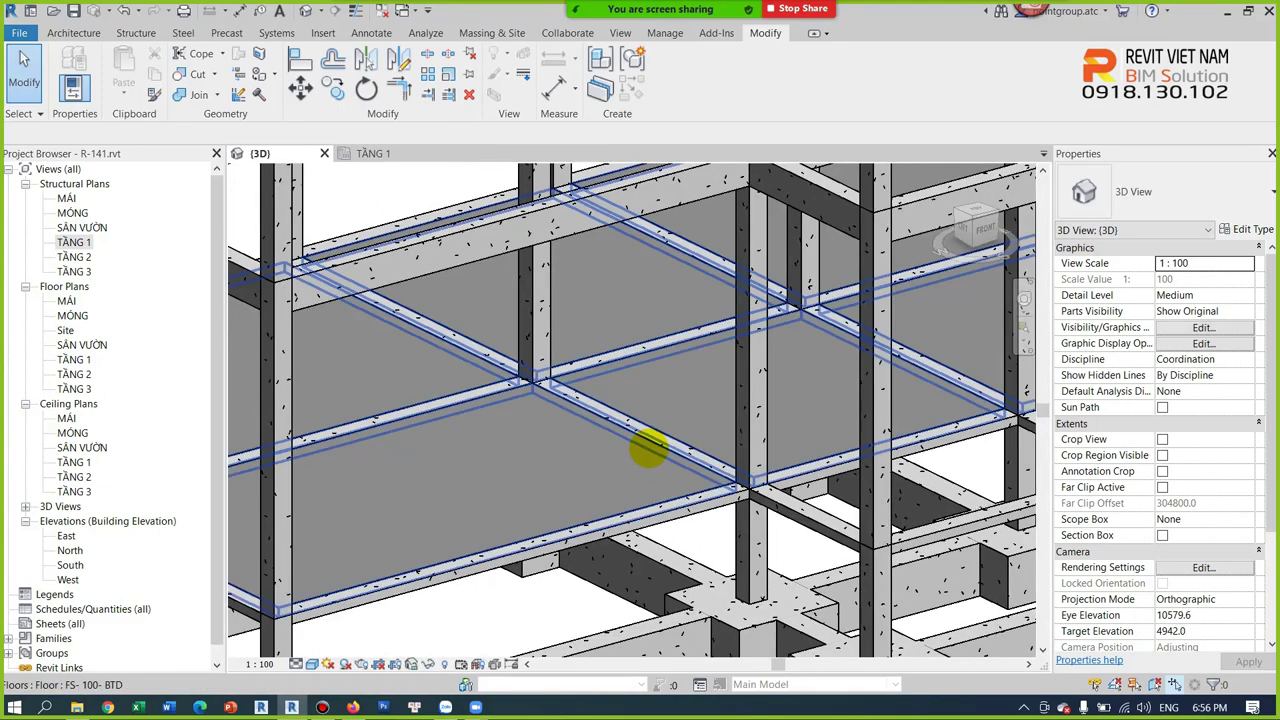
Open the floor's boundary sketch for editing in the TẦNG 1 plan.
left_click(640, 456)
key("Escape")
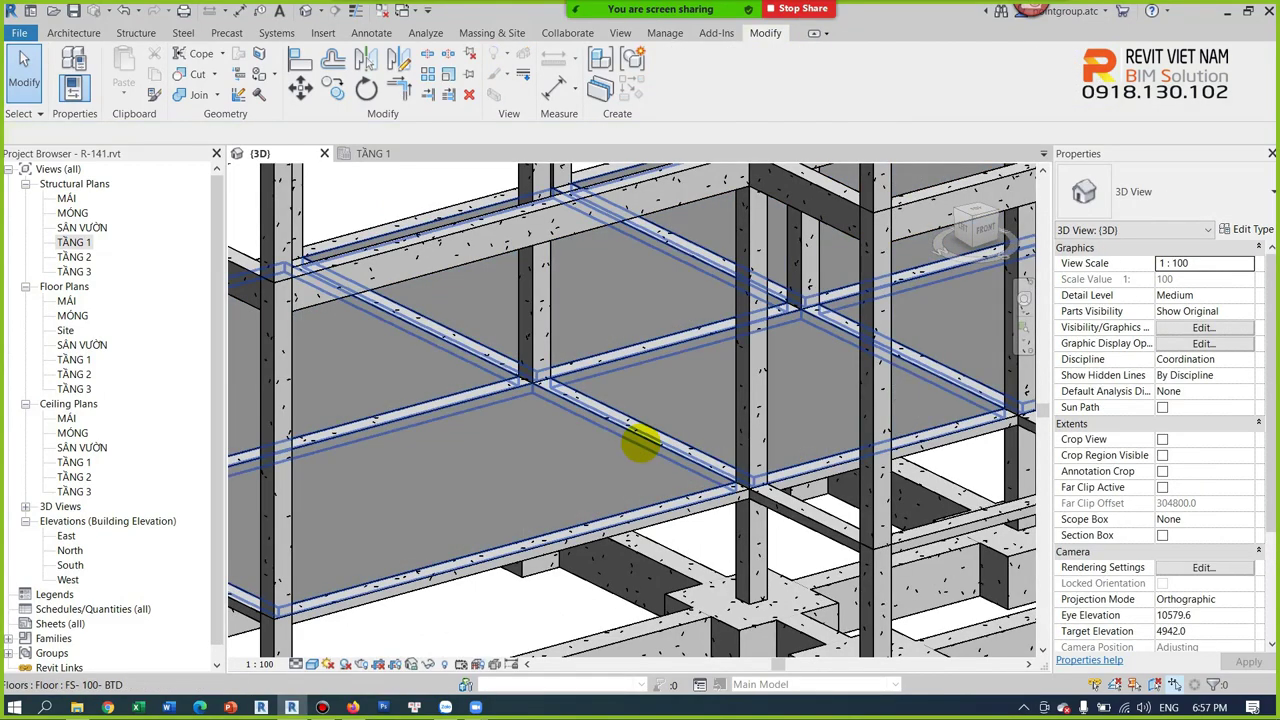
double_click(640, 443)
double_click(73, 242)
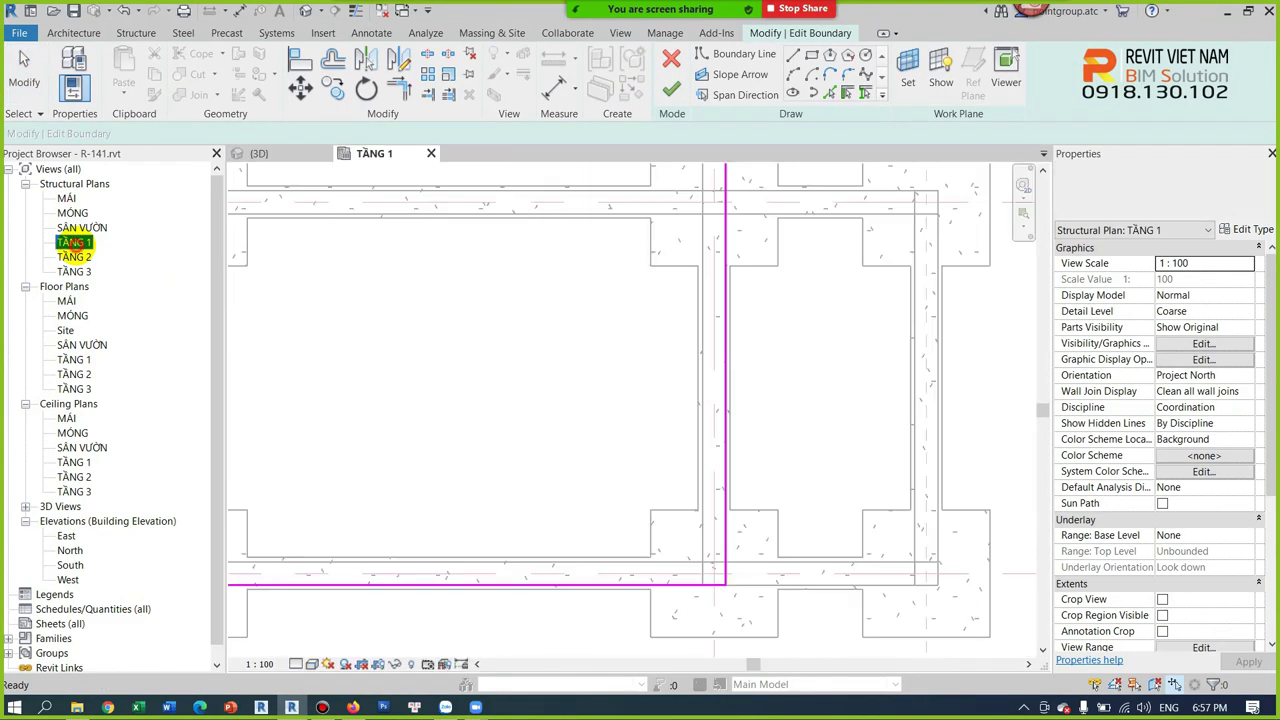
Cancel the boundary edit, leaving the TẦNG 1 slab unchanged at 94.180 m².
mouse_move(568, 451)
middle_mouse_down()
mouse_move(568, 474)
mouse_move(792, 465)
middle_mouse_up()
scroll(525, 495, "up", 3)
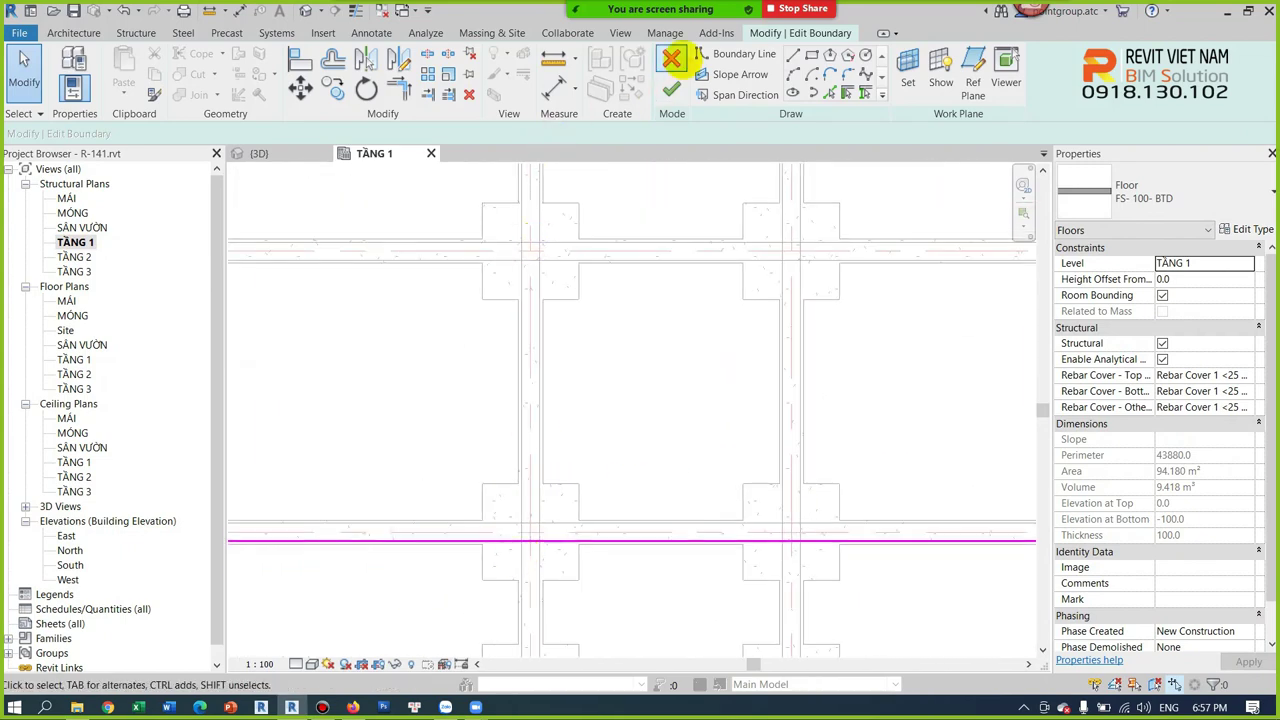
left_click(672, 60)
scroll(640, 429, "down", 3)
key("Escape")
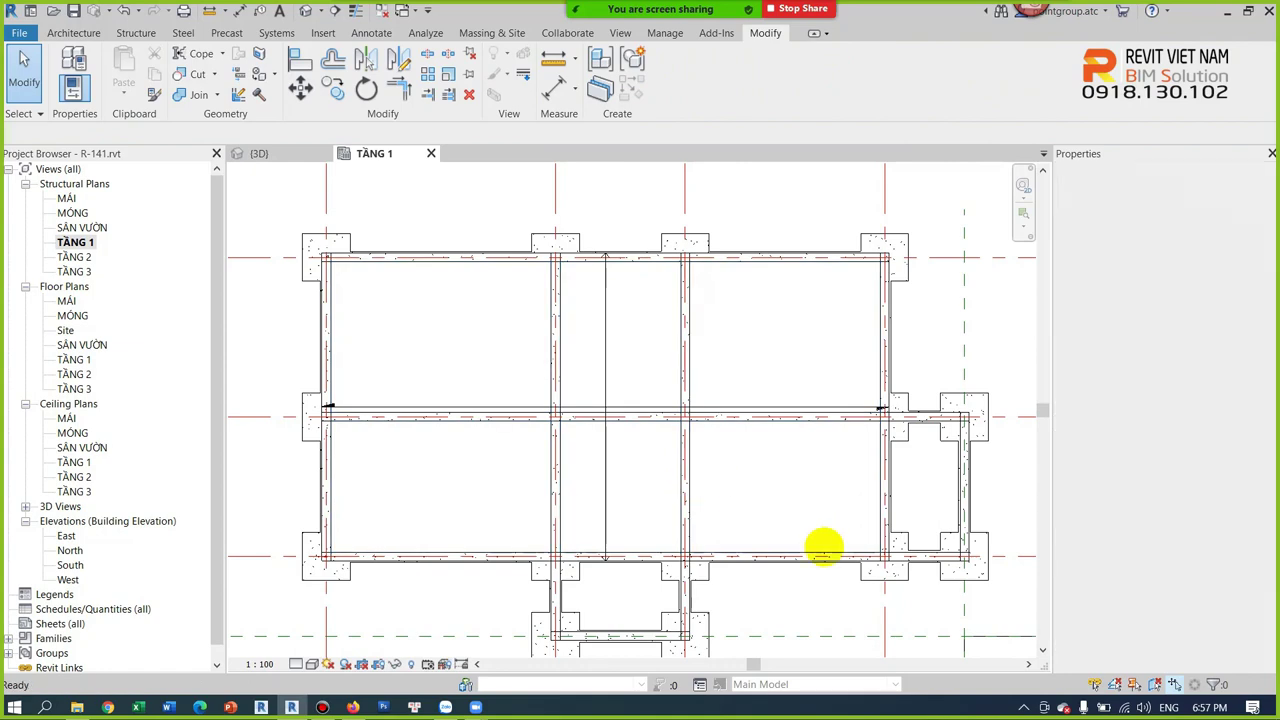
left_click(815, 549)
scroll(795, 523, "down", 2)
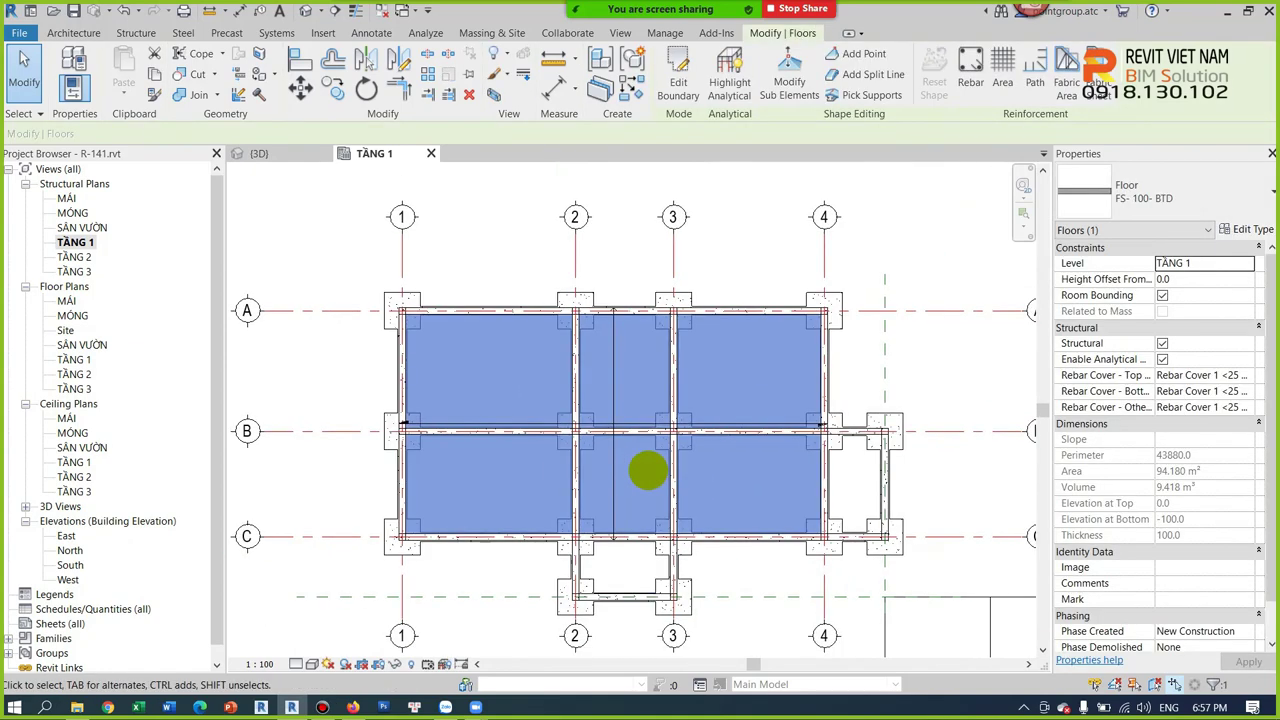
Start a new structural floor boundary sketch using the Rectangle draw tool.
left_click(714, 486)
middle_click_drag(1033, 623, 883, 556)
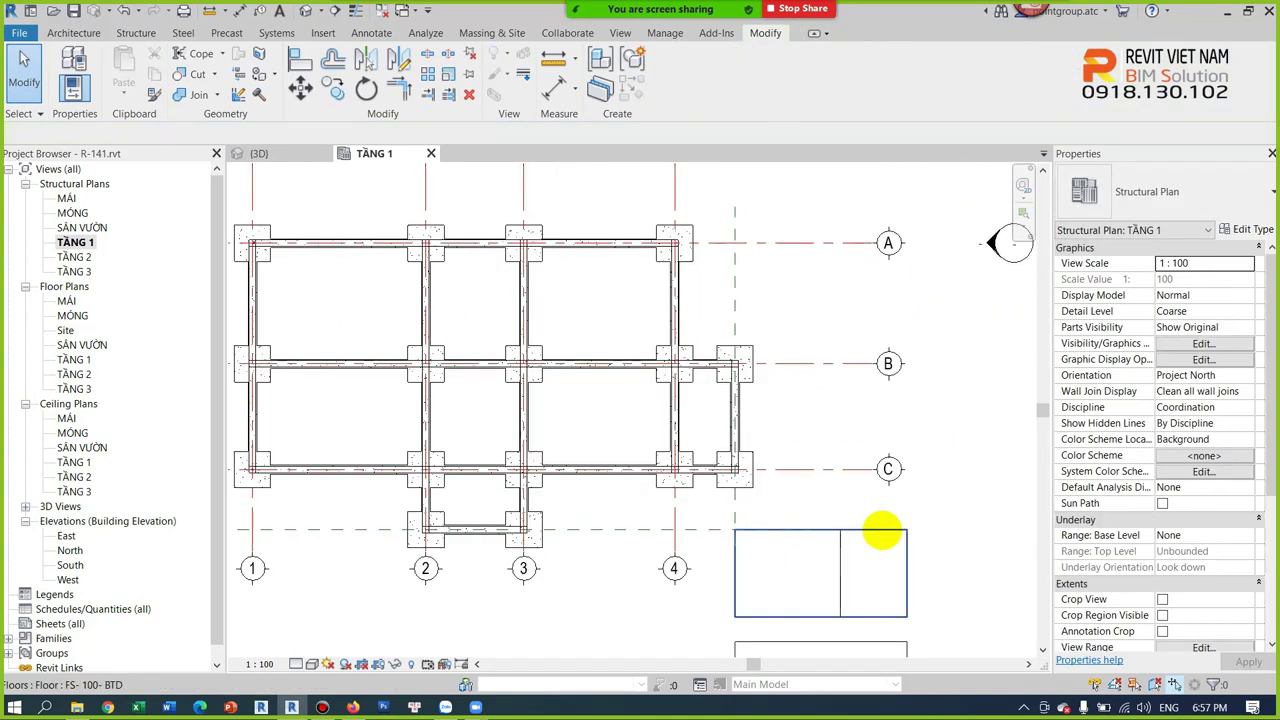
left_click(881, 531)
left_click(678, 82)
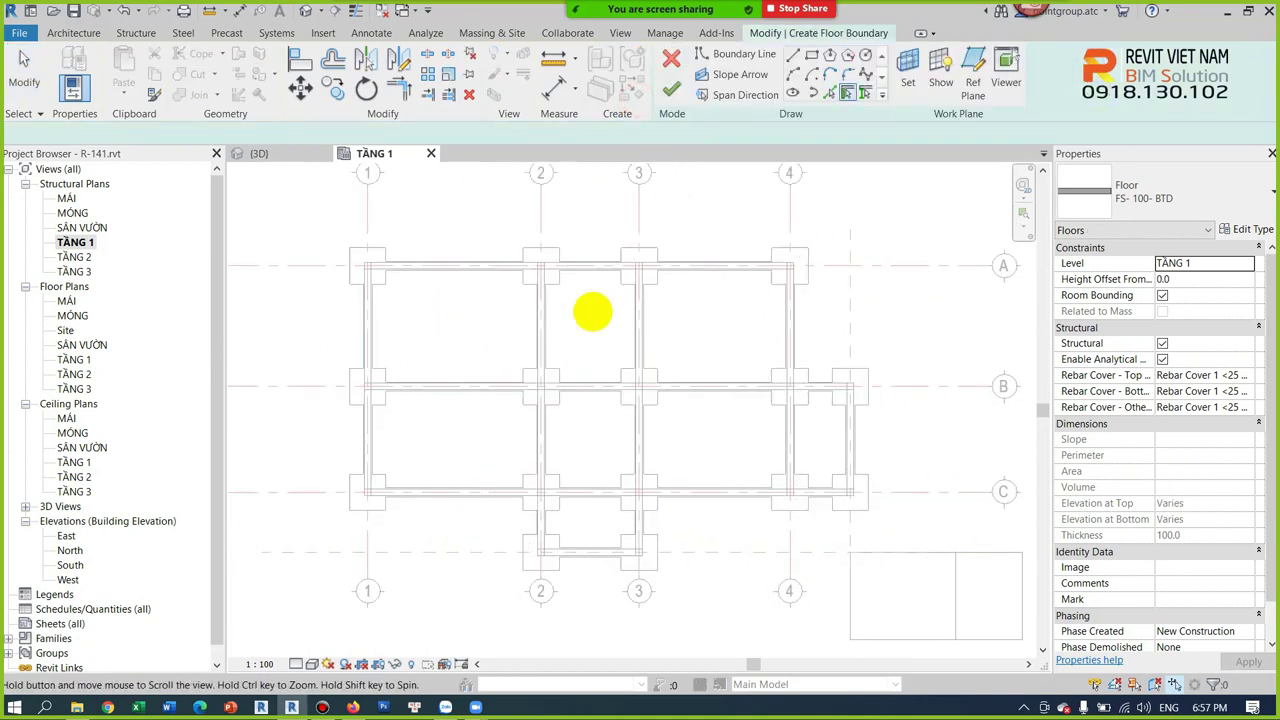
left_click(811, 54)
Sketch rectangles in the first three bays, snapping corners to the beam corners.
scroll(343, 318, "up", 4)
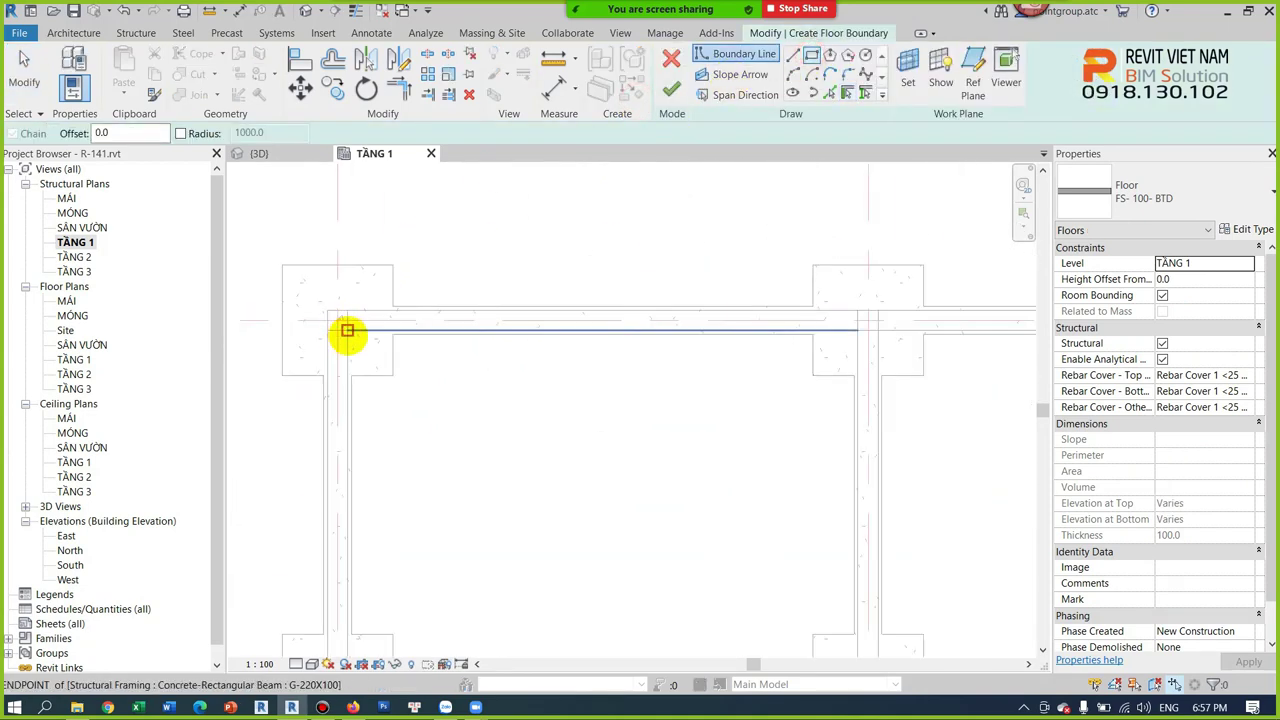
left_click(347, 335)
scroll(634, 451, "down", 3)
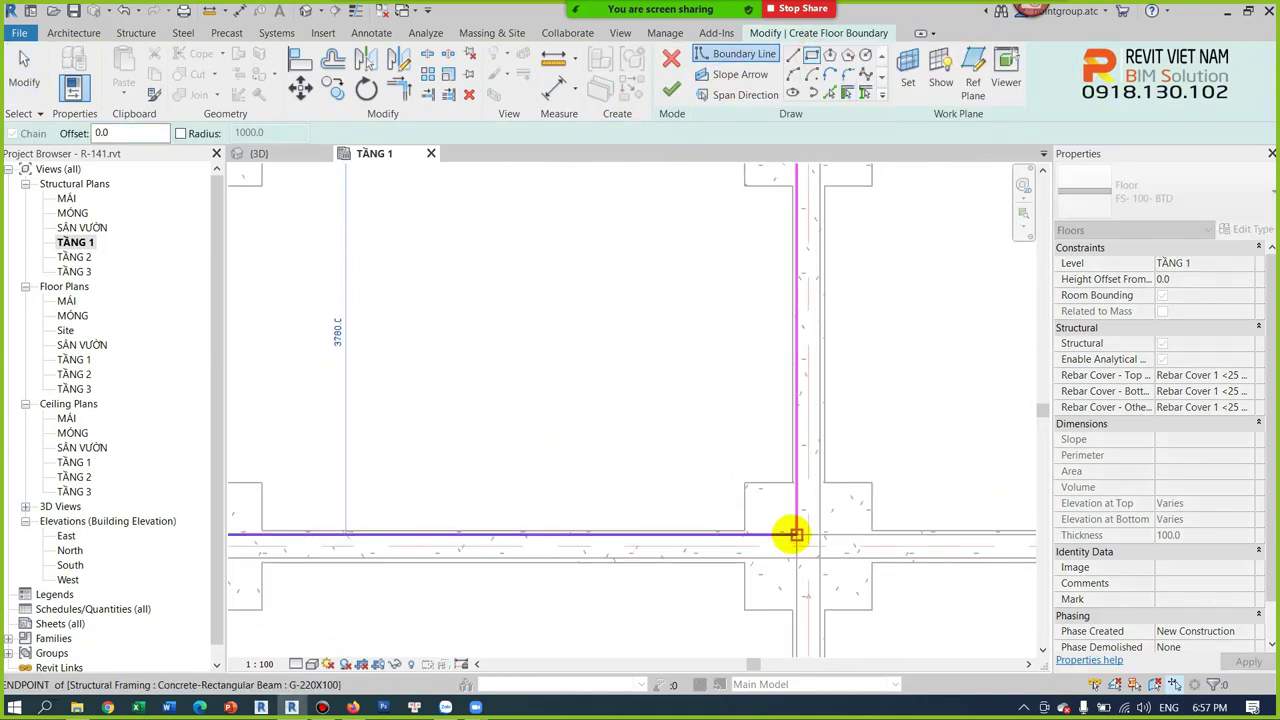
left_click(790, 533)
middle_click_drag(911, 380, 652, 503)
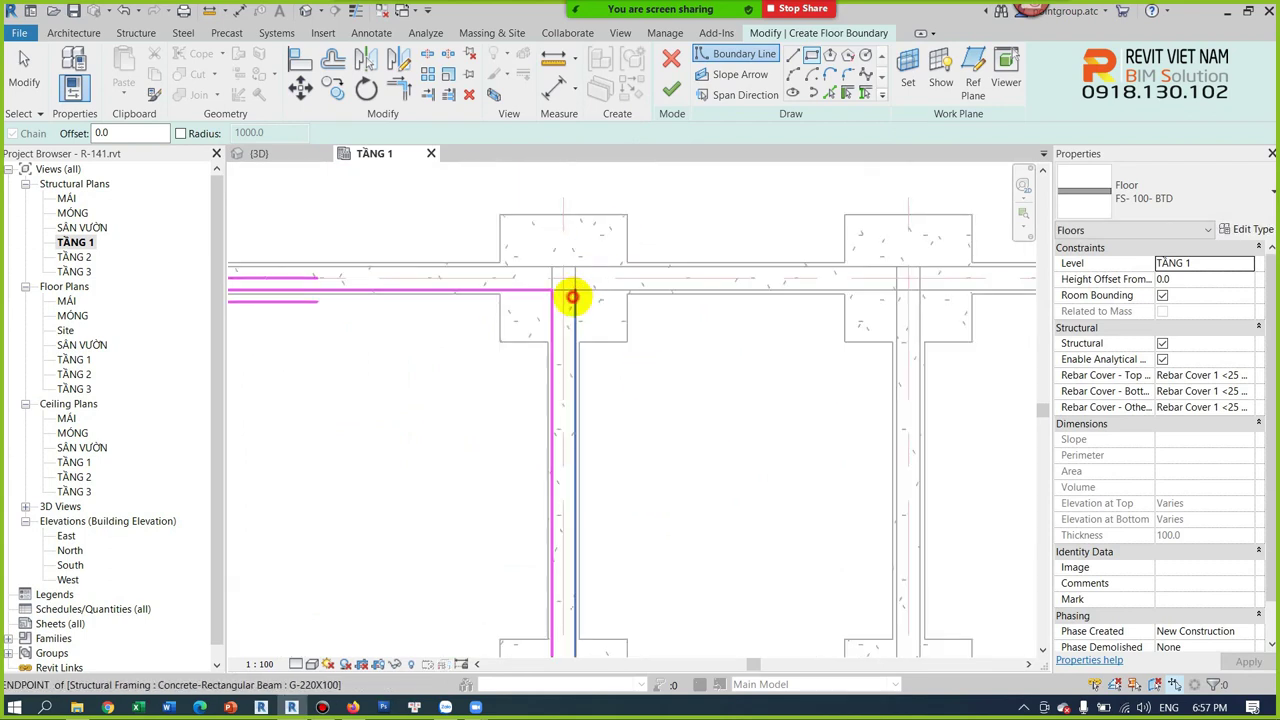
left_click(572, 296)
middle_click_drag(780, 538, 640, 360)
left_click(757, 513)
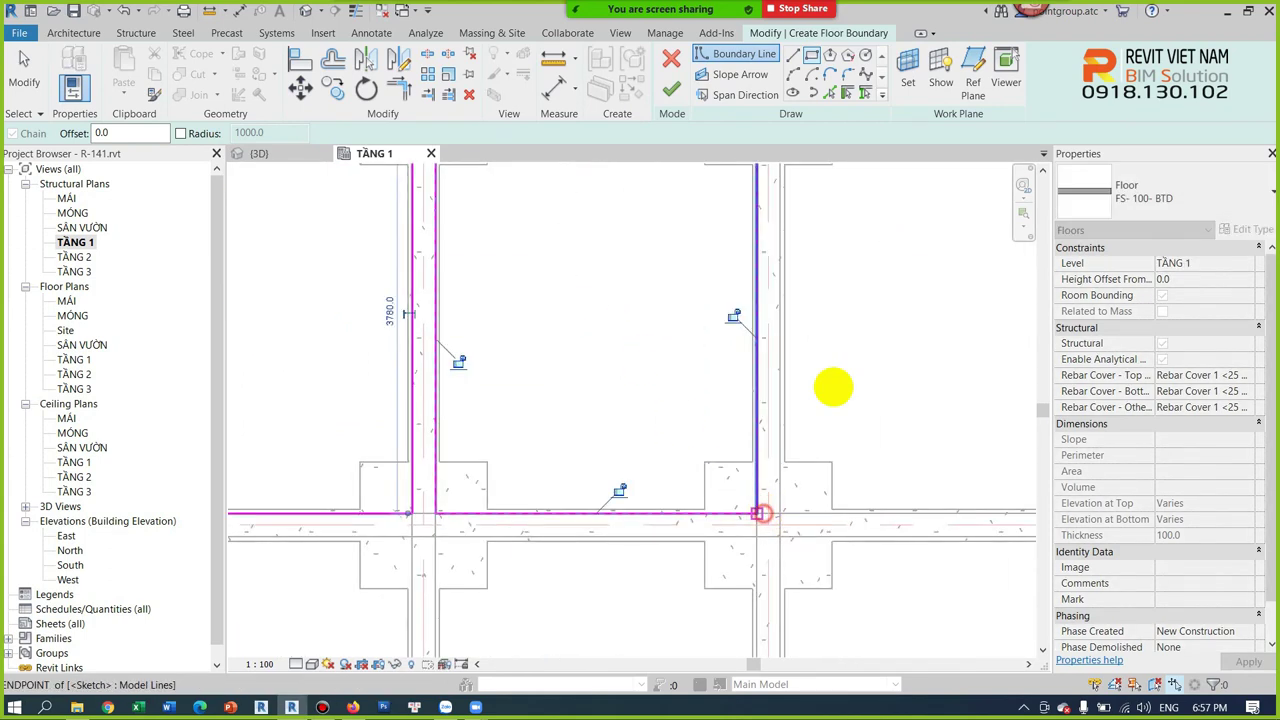
scroll(760, 370, "down", 2)
left_click(619, 233)
middle_click_drag(537, 363, 300, 330)
left_click(708, 527)
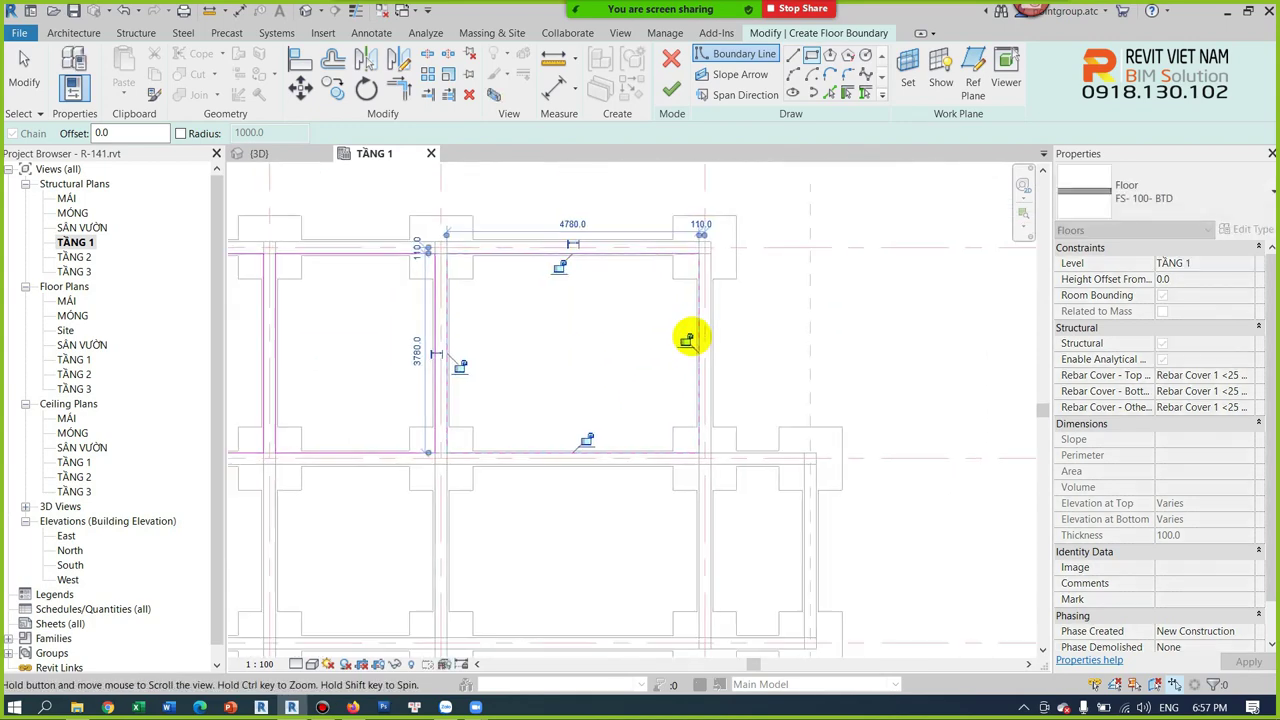
Sketch rectangles in the remaining three bays and finish the floor sketch.
middle_click_drag(686, 343, 508, 420)
left_click(463, 361)
middle_click_drag(873, 629, 823, 509)
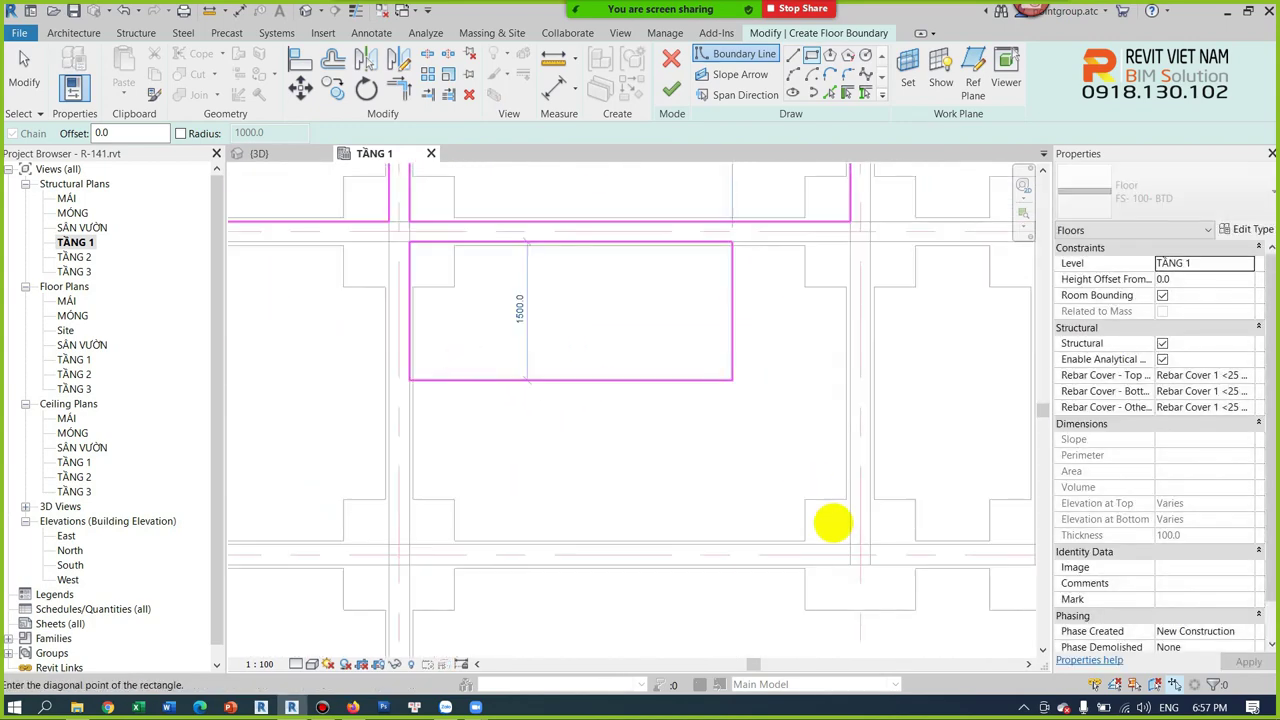
left_click(849, 545)
middle_click_drag(800, 400, 551, 334)
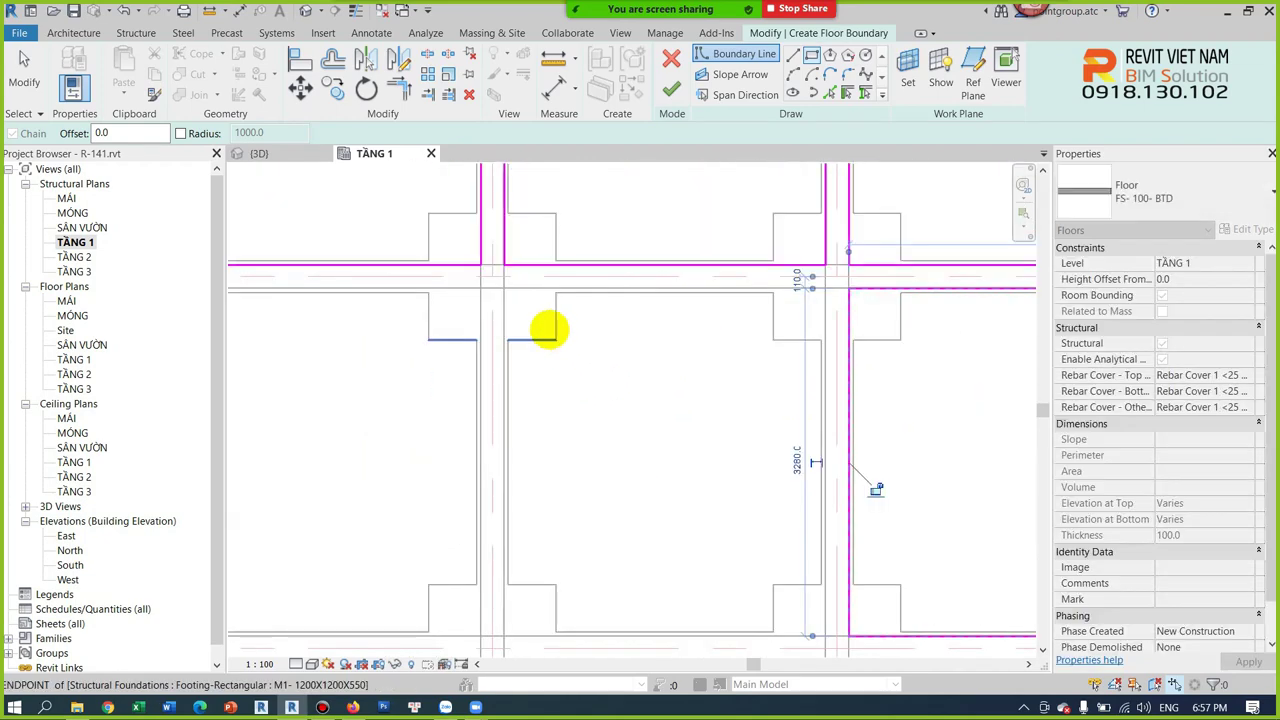
left_click(503, 290)
left_click(821, 634)
mouse_move(821, 634)
middle_mouse_down()
mouse_move(831, 420)
mouse_move(381, 340)
middle_mouse_up()
left_click(340, 305)
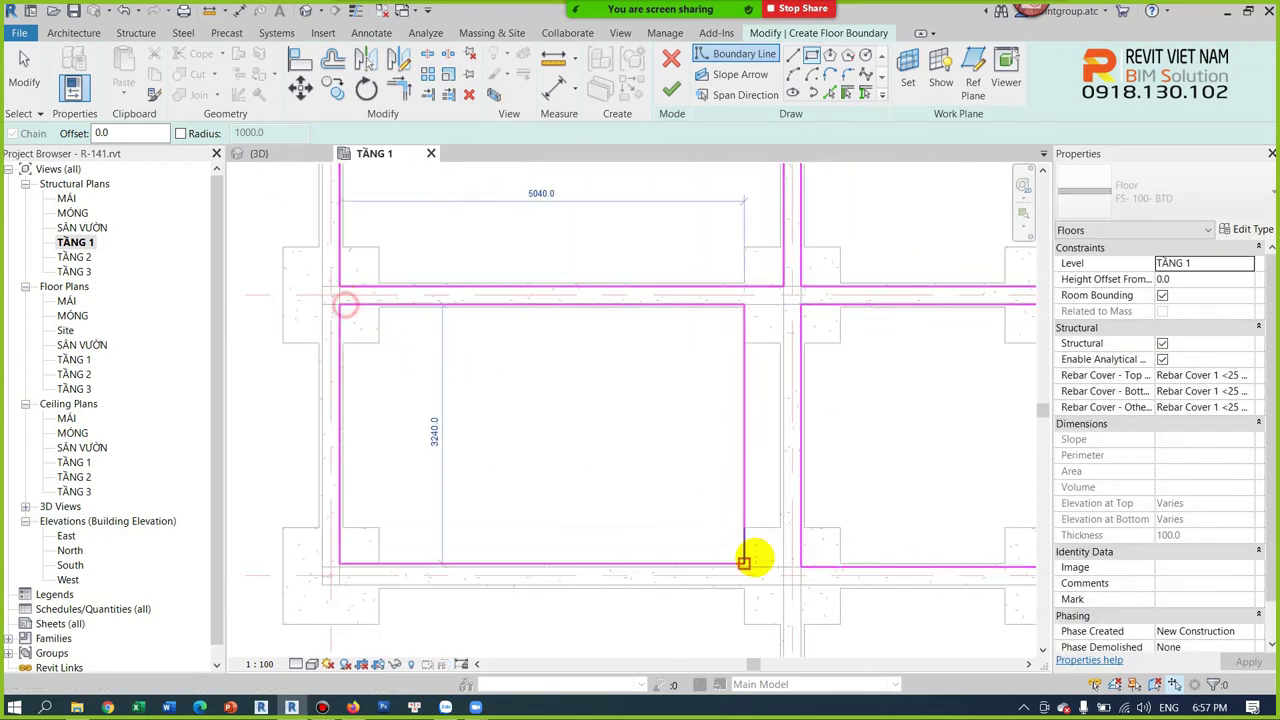
left_click(784, 567)
key("Escape")
key("Escape")
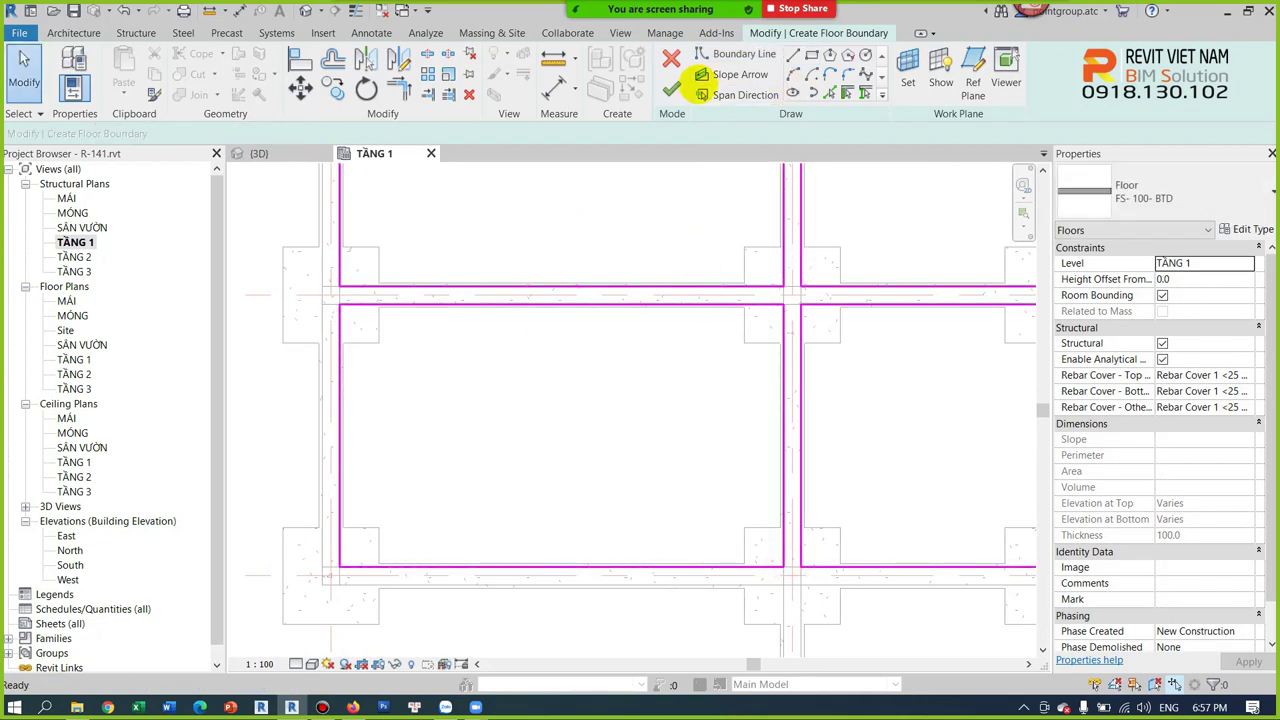
left_click(670, 87)
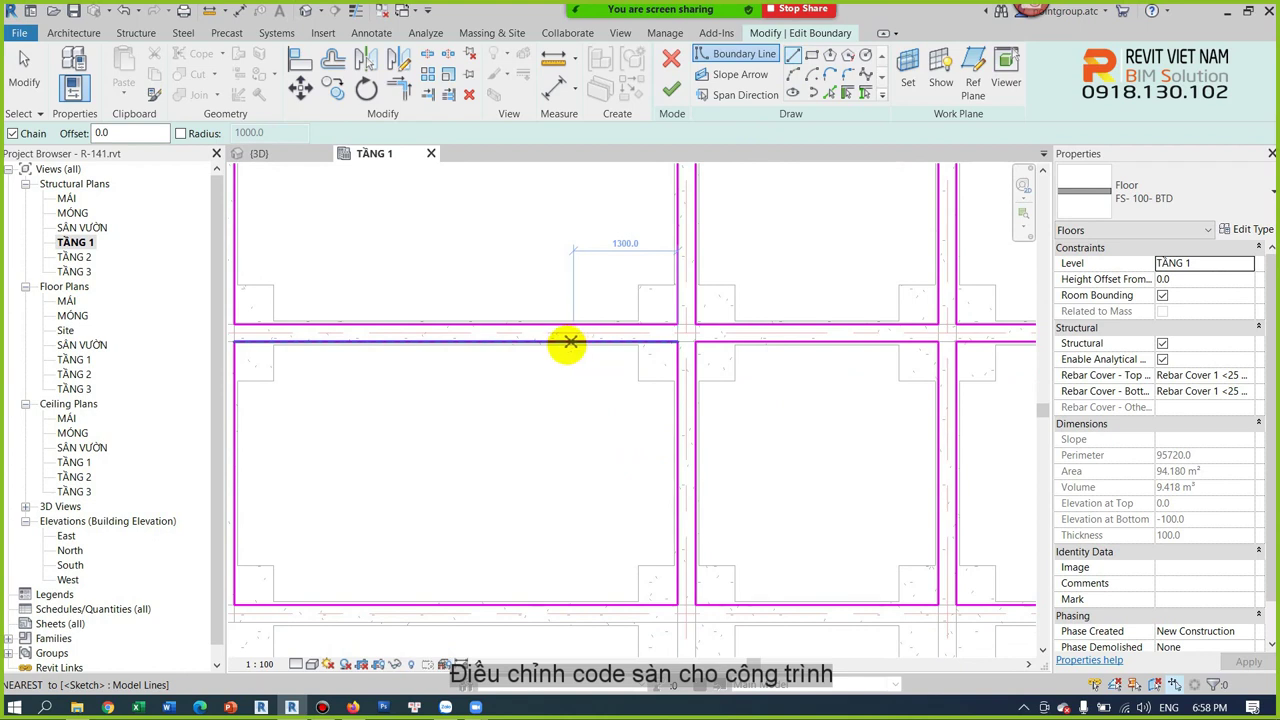
Draw a vertical divider across the bay and a horizontal line to the beam edge.
left_click(566, 345)
left_click(566, 604)
key("Escape")
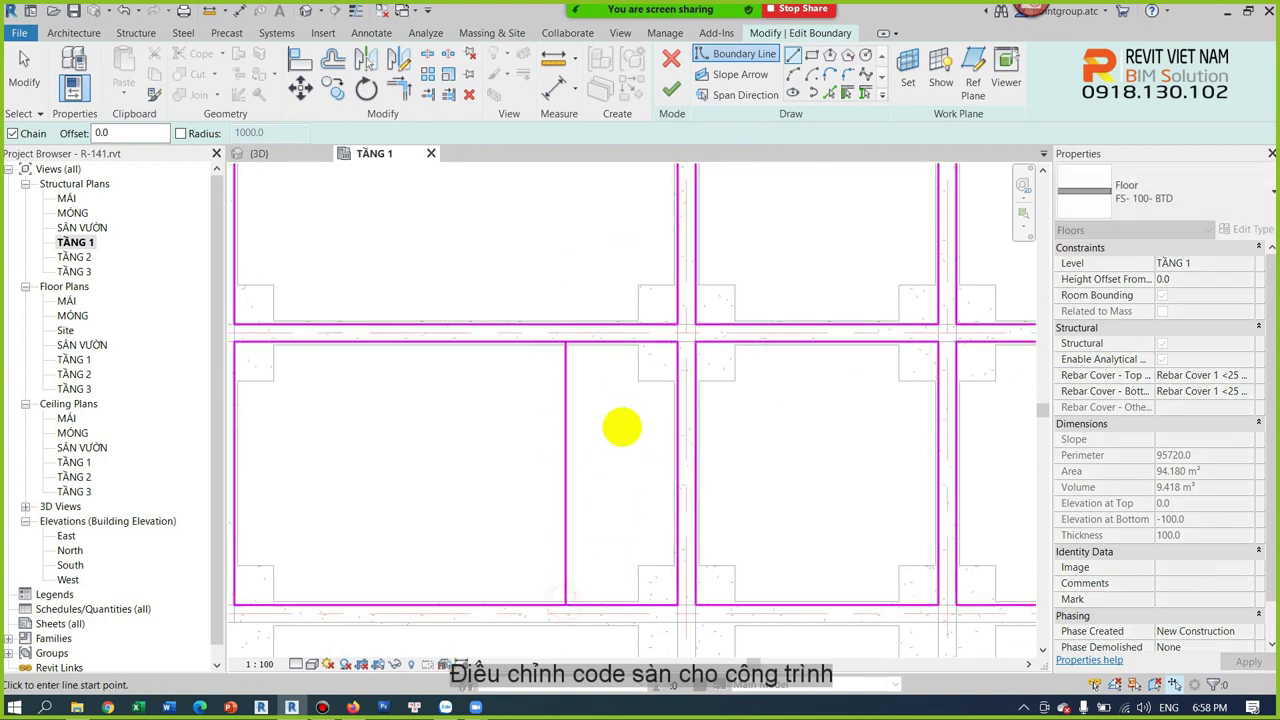
key("Escape")
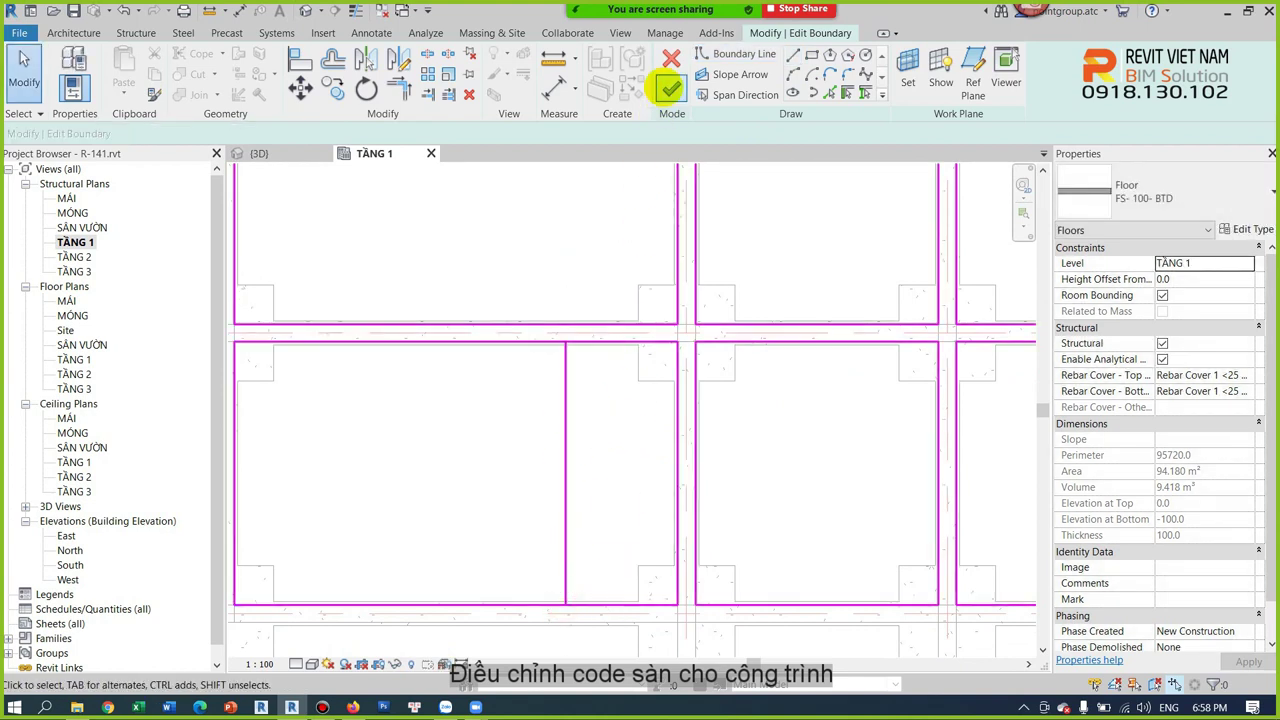
left_click(776, 54)
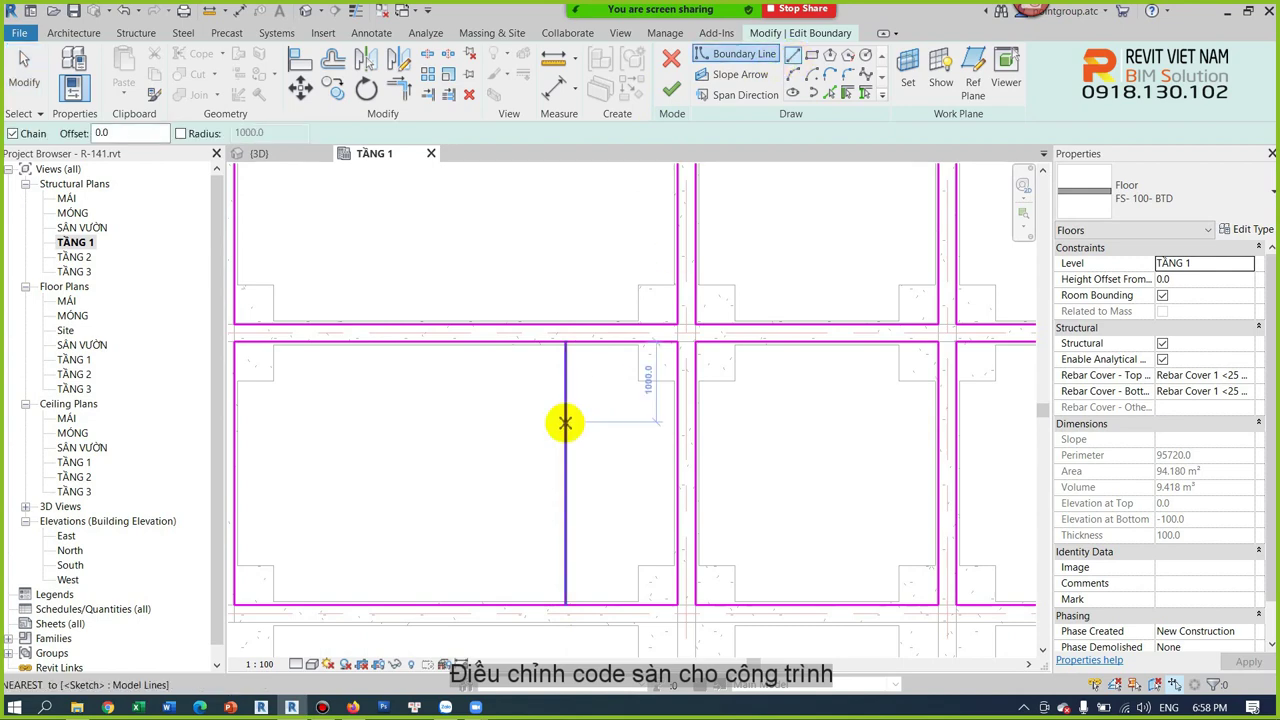
left_click(565, 438)
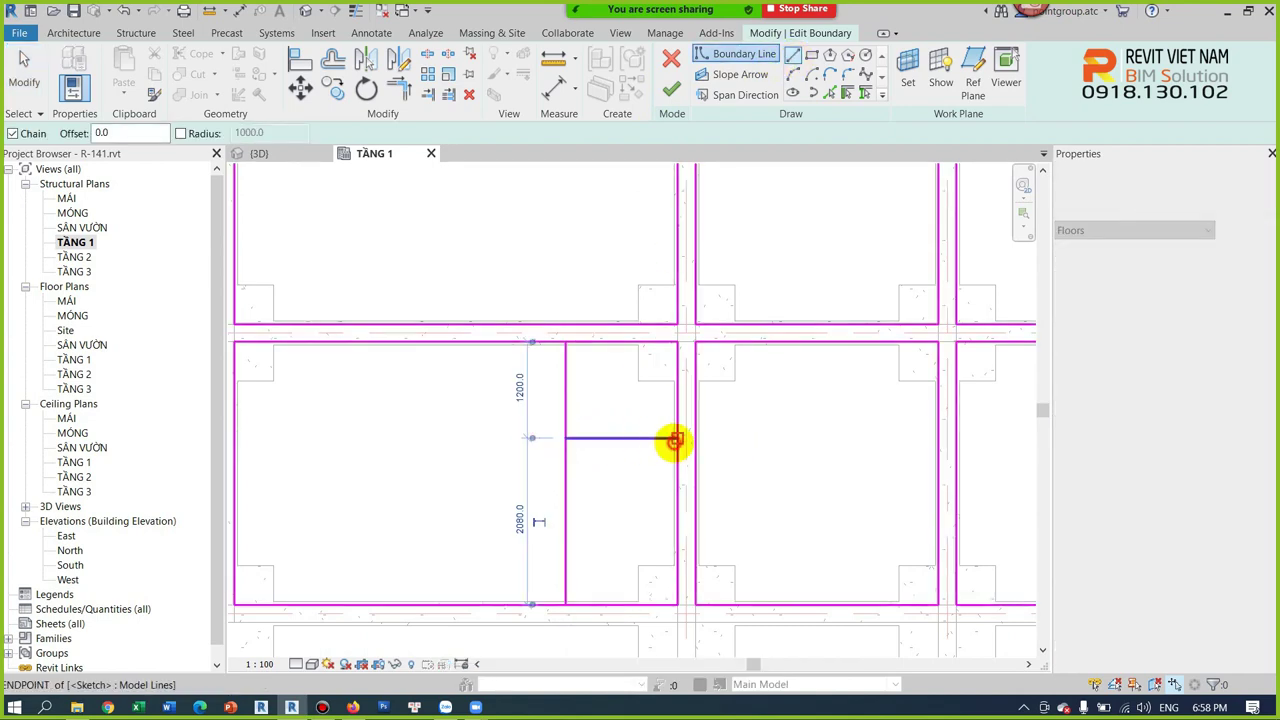
left_click(676, 438)
key("Escape")
key("Escape")
Trim the horizontal line and dividers into corners with Trim/Extend to Corner (TR).
key("t")
key("r")
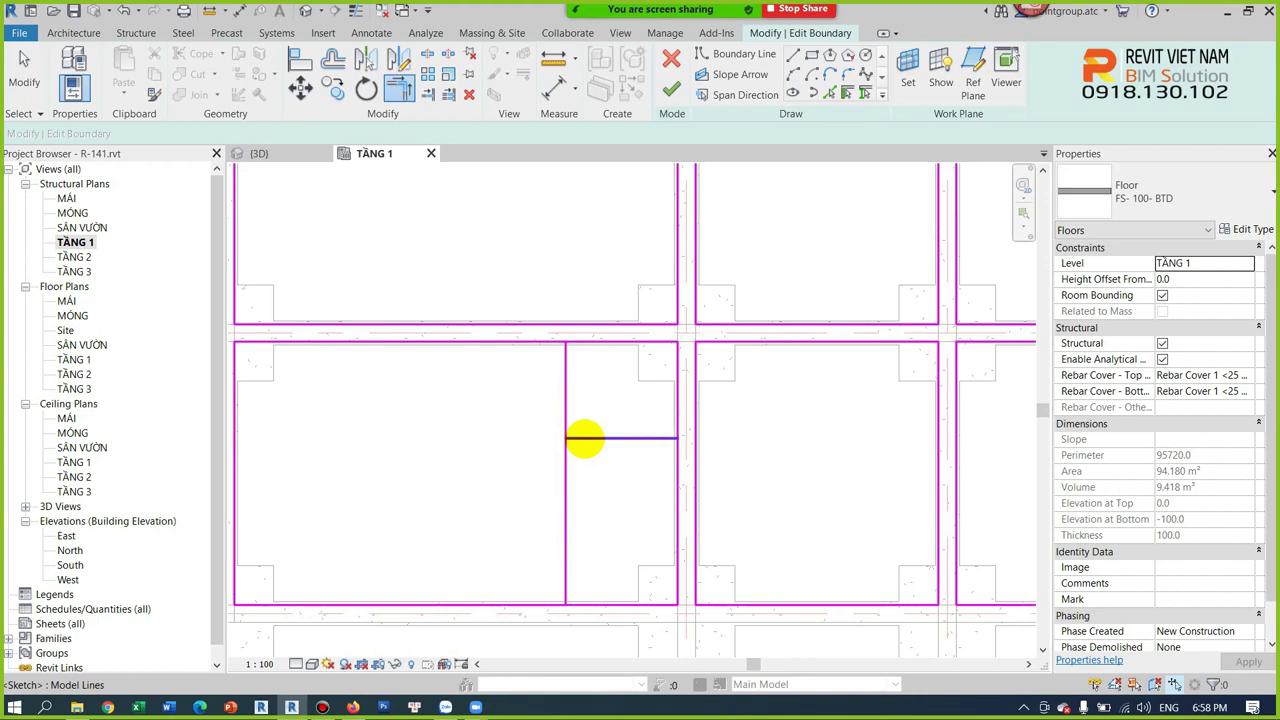
left_click(586, 438)
key("Escape")
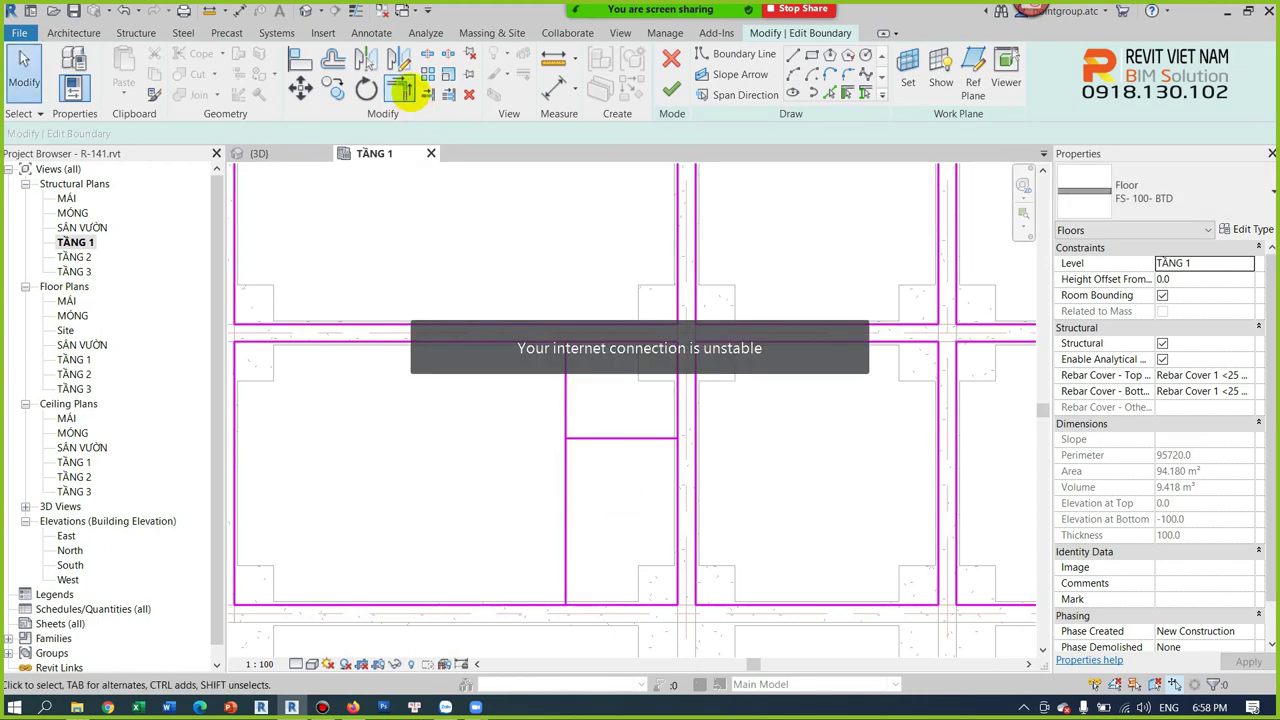
left_click(401, 90)
left_click(580, 437)
left_click(568, 418)
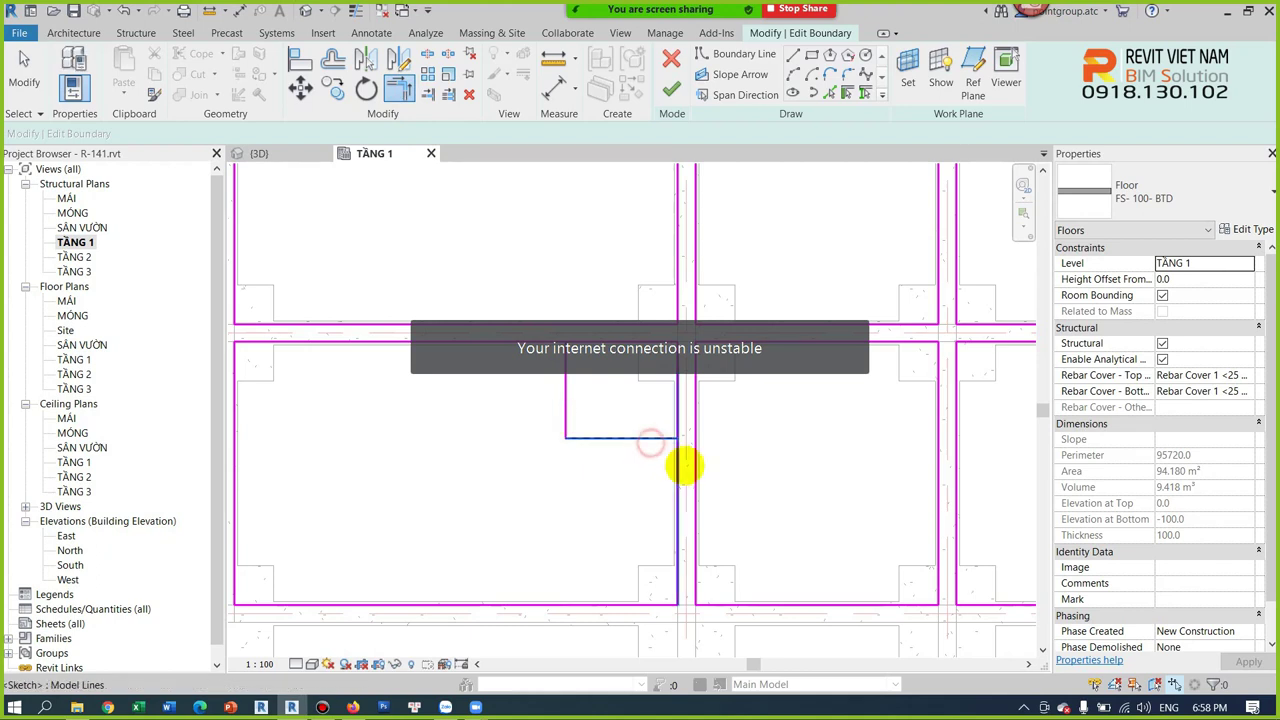
key("ctrl+z")
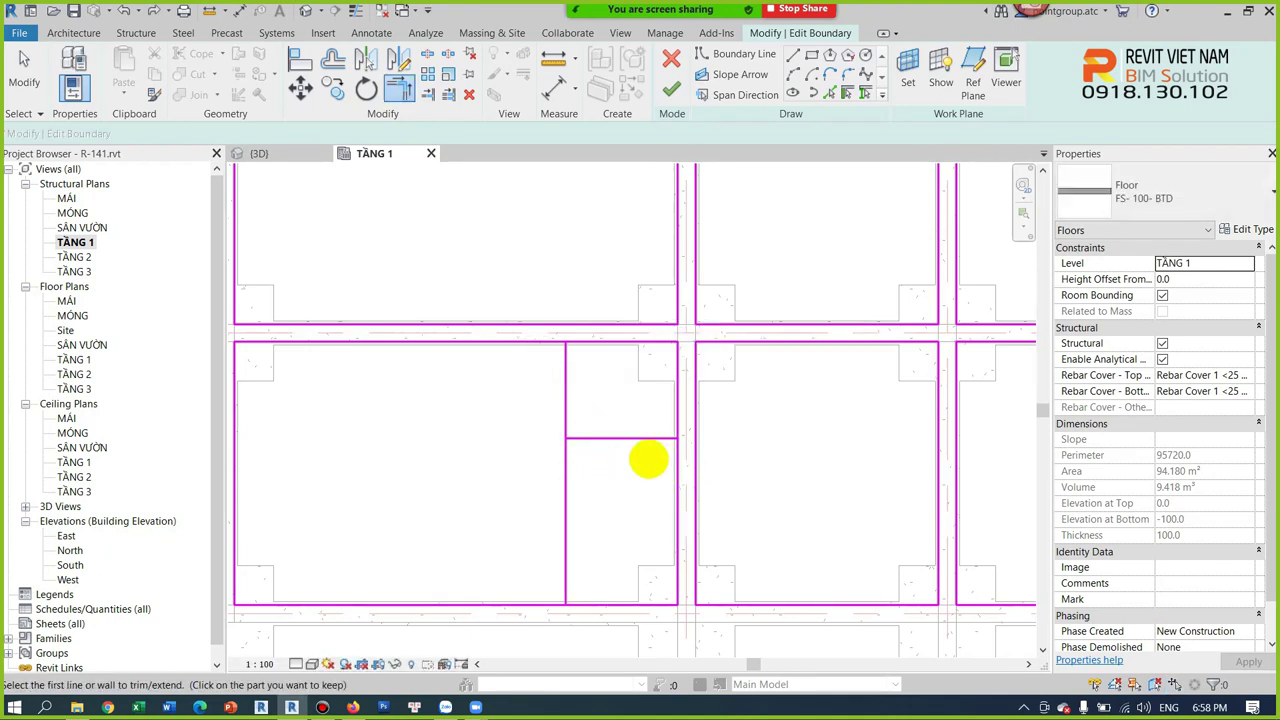
left_click(676, 420)
left_click(595, 438)
left_click(563, 465)
key("Escape")
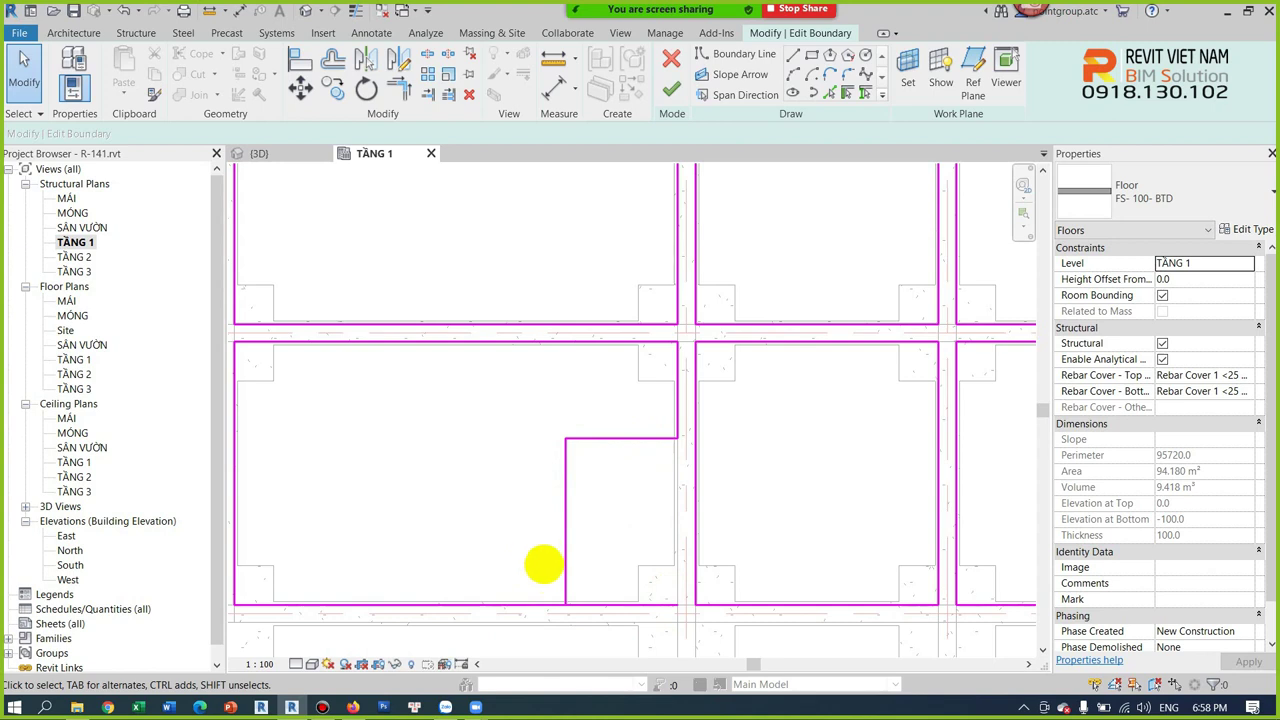
Trim the bottom edge at the divider and finish the notched boundary (91.268 m²).
key("t")
key("r")
left_click(566, 560)
left_click(536, 602)
key("Escape")
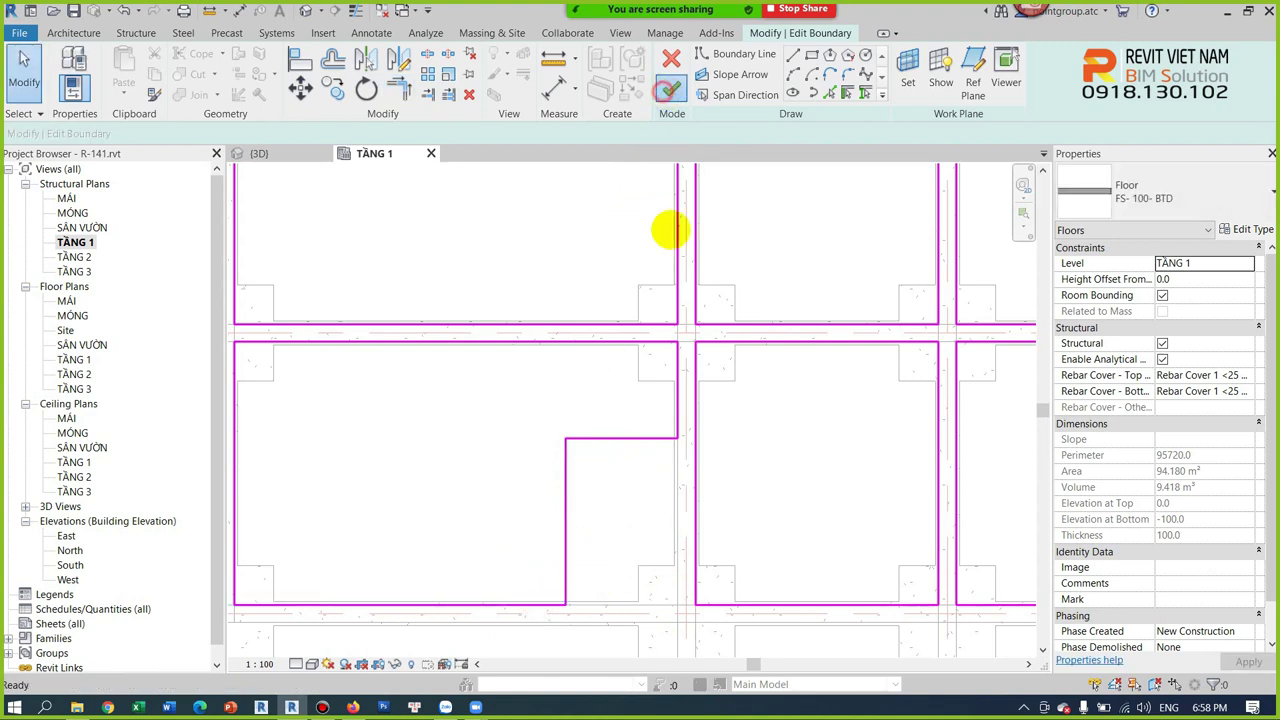
key("Return")
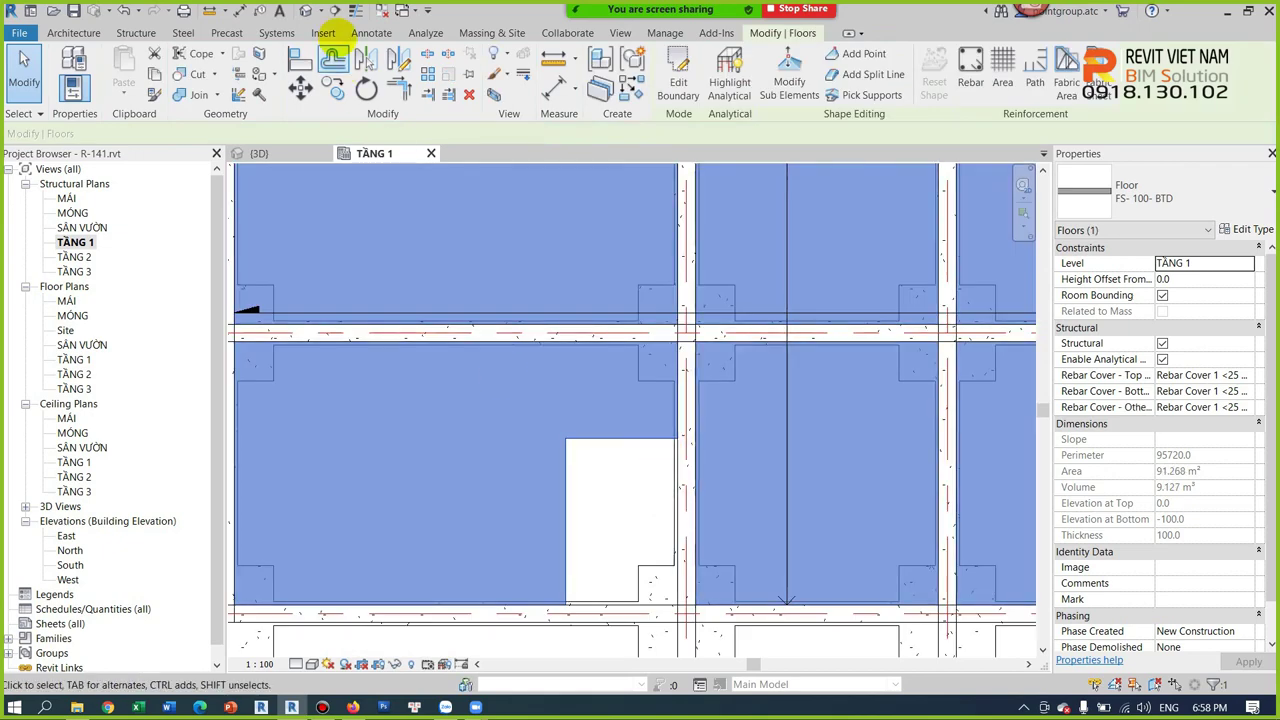
left_click(307, 11)
key("Escape")
scroll(500, 509, "up", 2)
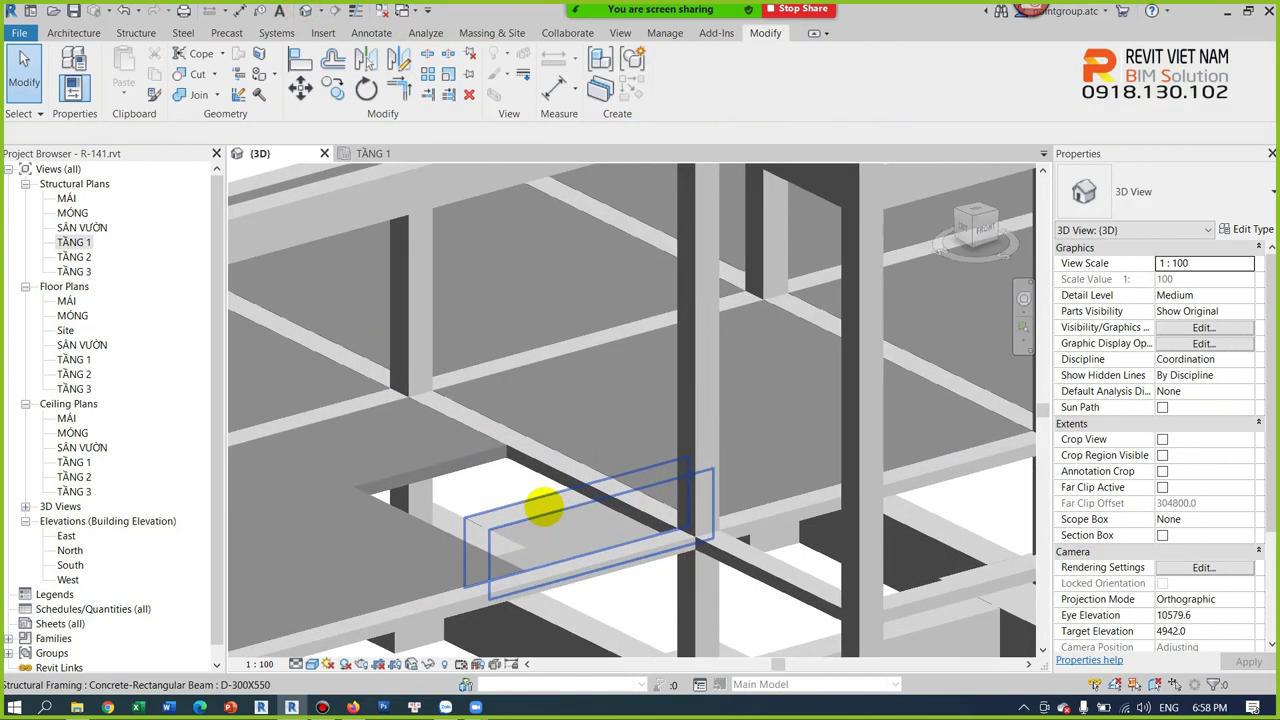
scroll(600, 460, "up", 2)
scroll(615, 430, "down", 3)
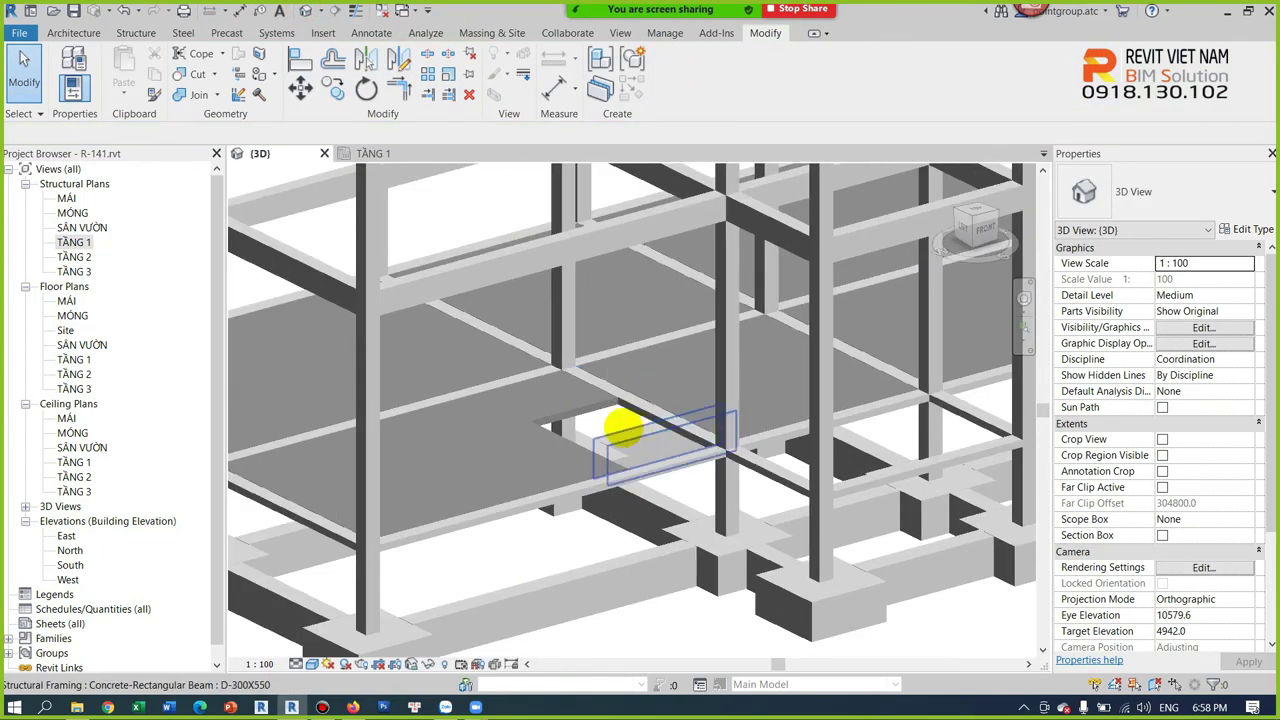
double_click(75, 242)
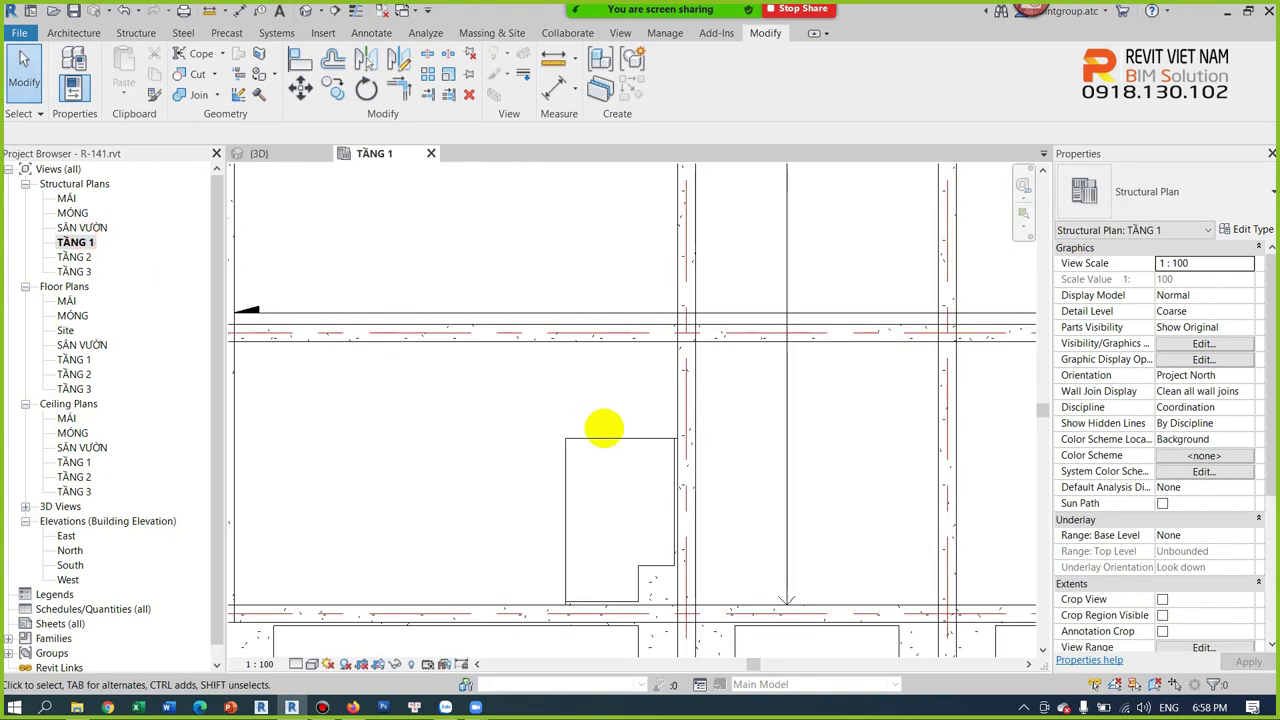
scroll(604, 435, "down", 2)
left_click(607, 437)
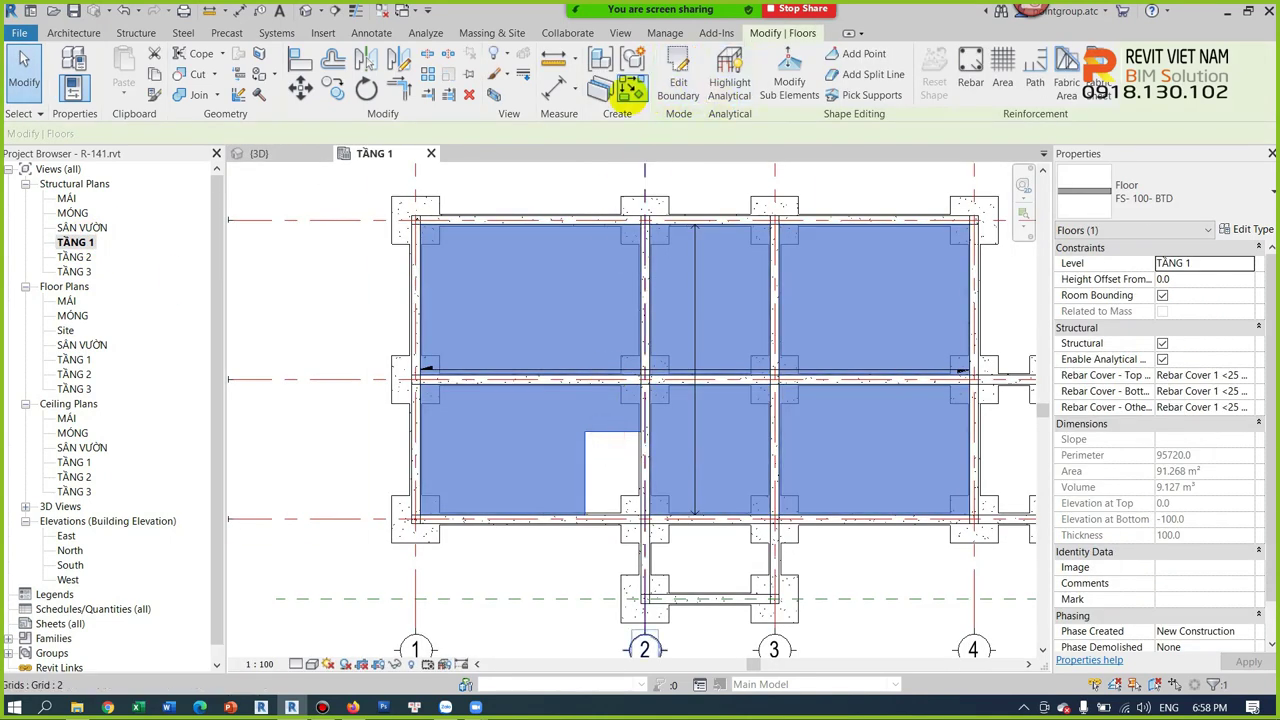
Draw the small rectangular floor boundary in the opening beside grid 2.
left_click(678, 85)
left_click(810, 55)
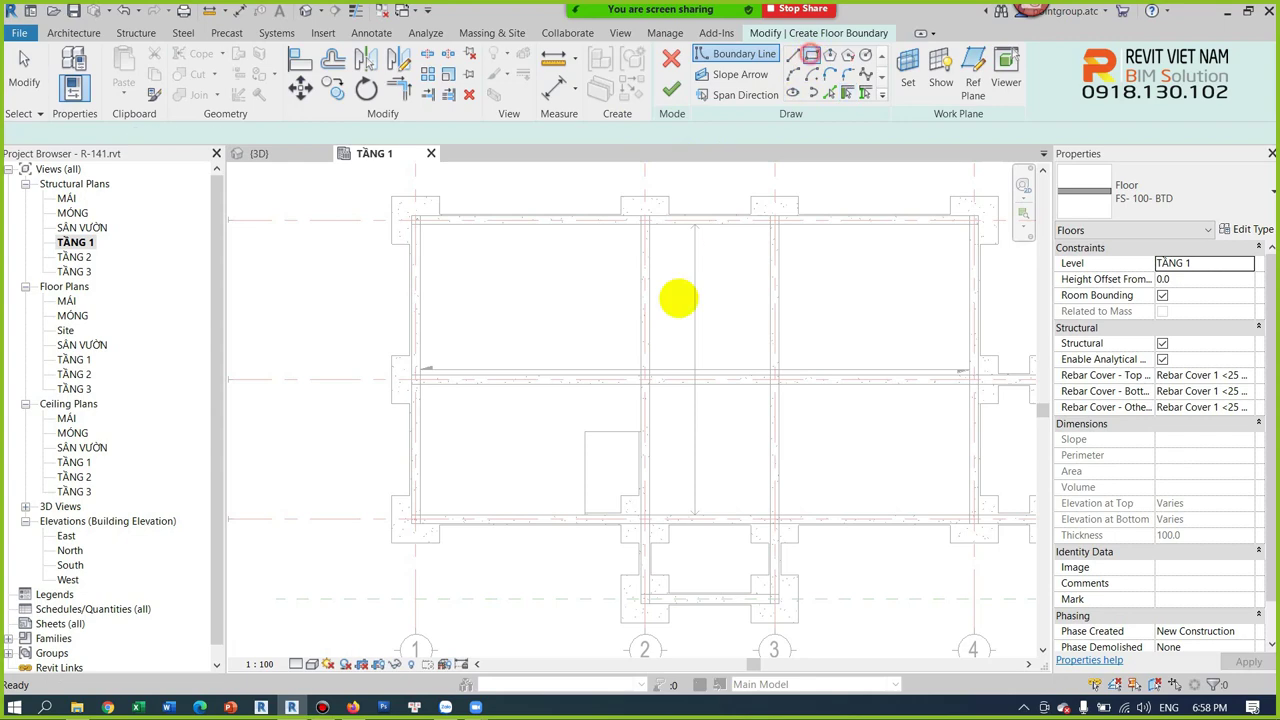
scroll(548, 472, "up", 3)
left_click(548, 450)
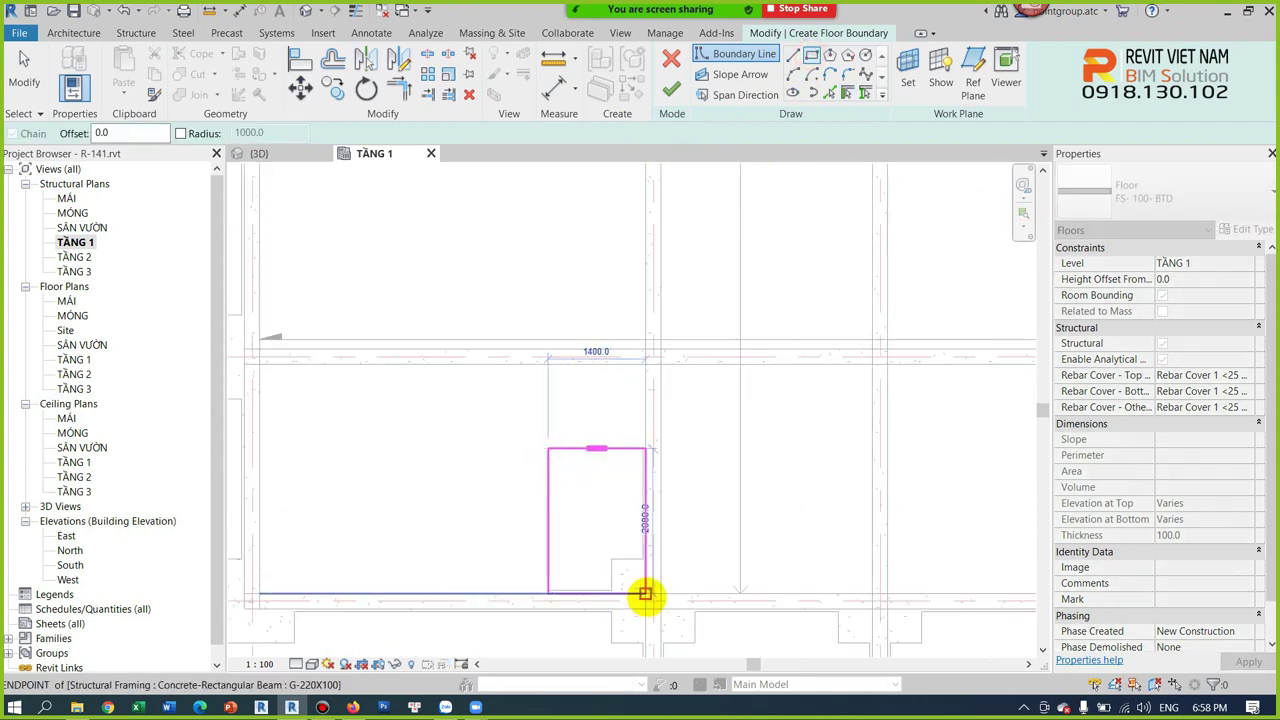
left_click(645, 594)
scroll(634, 451, "up", 3)
key("Escape")
Finish the small floor sketch and switch to the {3D} view.
scroll(686, 214, "up", 1)
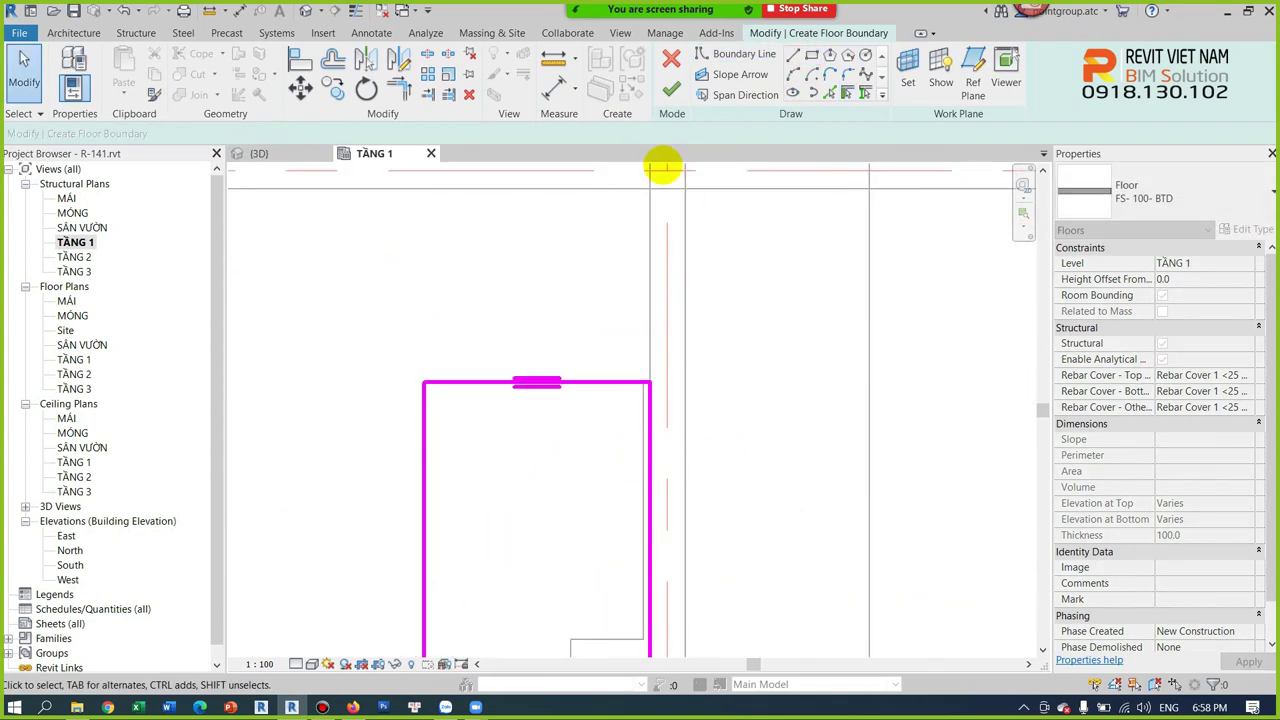
left_click(670, 92)
key("Escape")
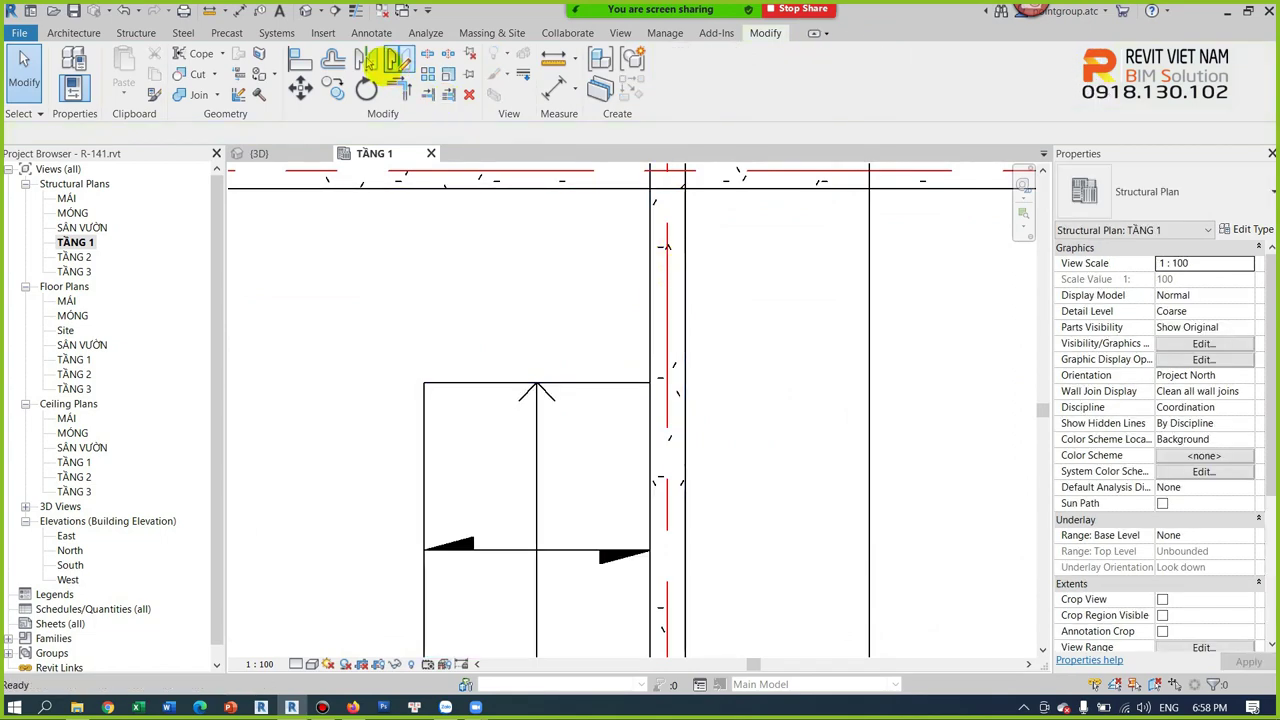
left_click(308, 11)
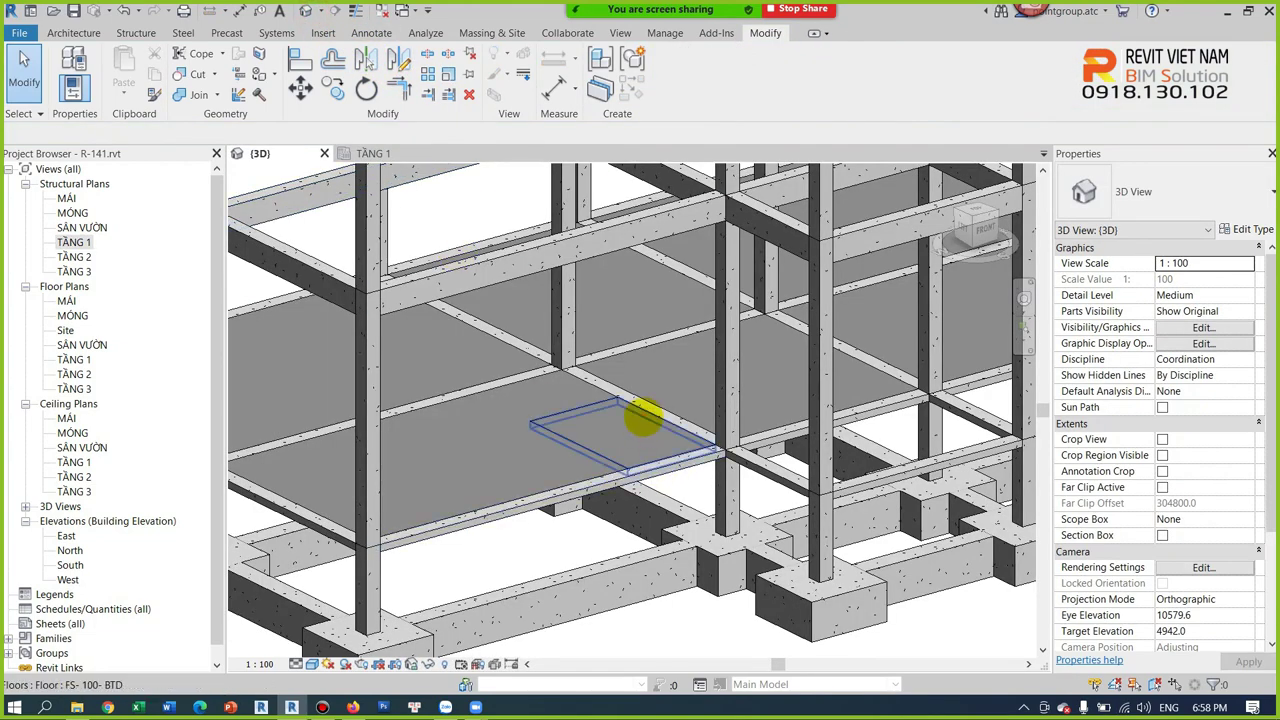
Lower the small floor to a -100 Height Offset From Level and open its Type Properties.
left_click(641, 420)
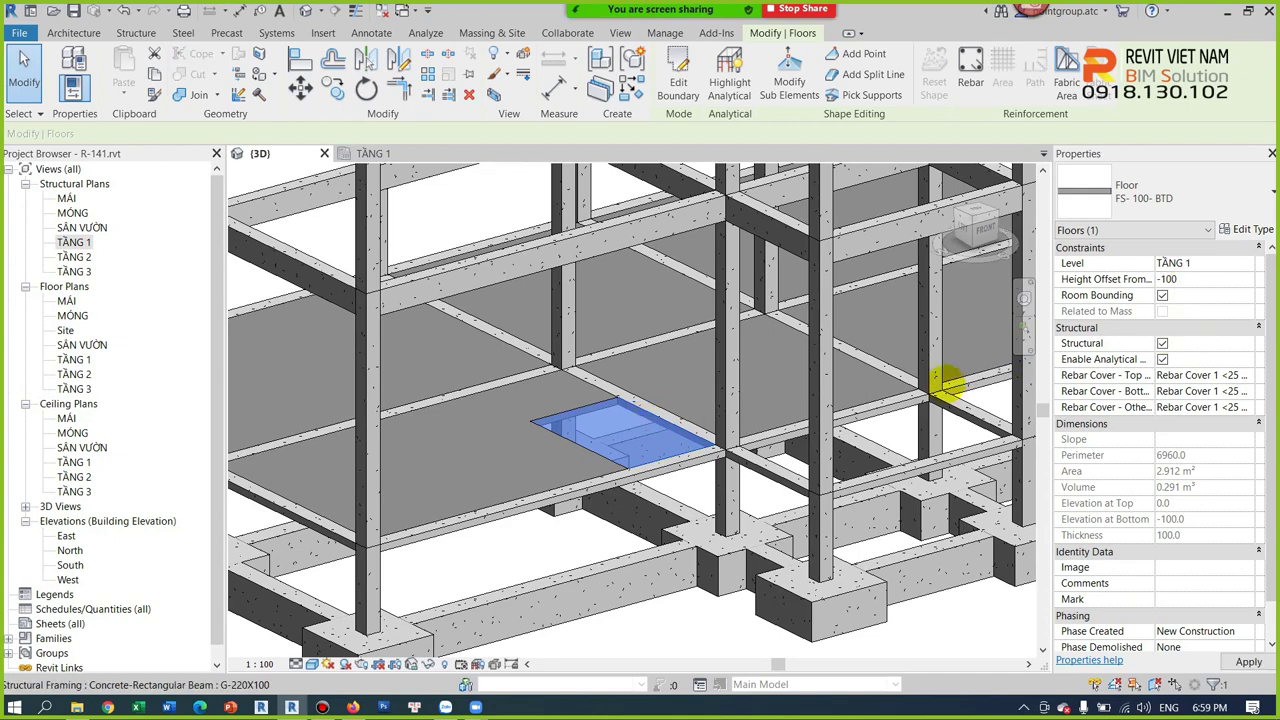
scroll(615, 445, "up", 3)
left_click(583, 395)
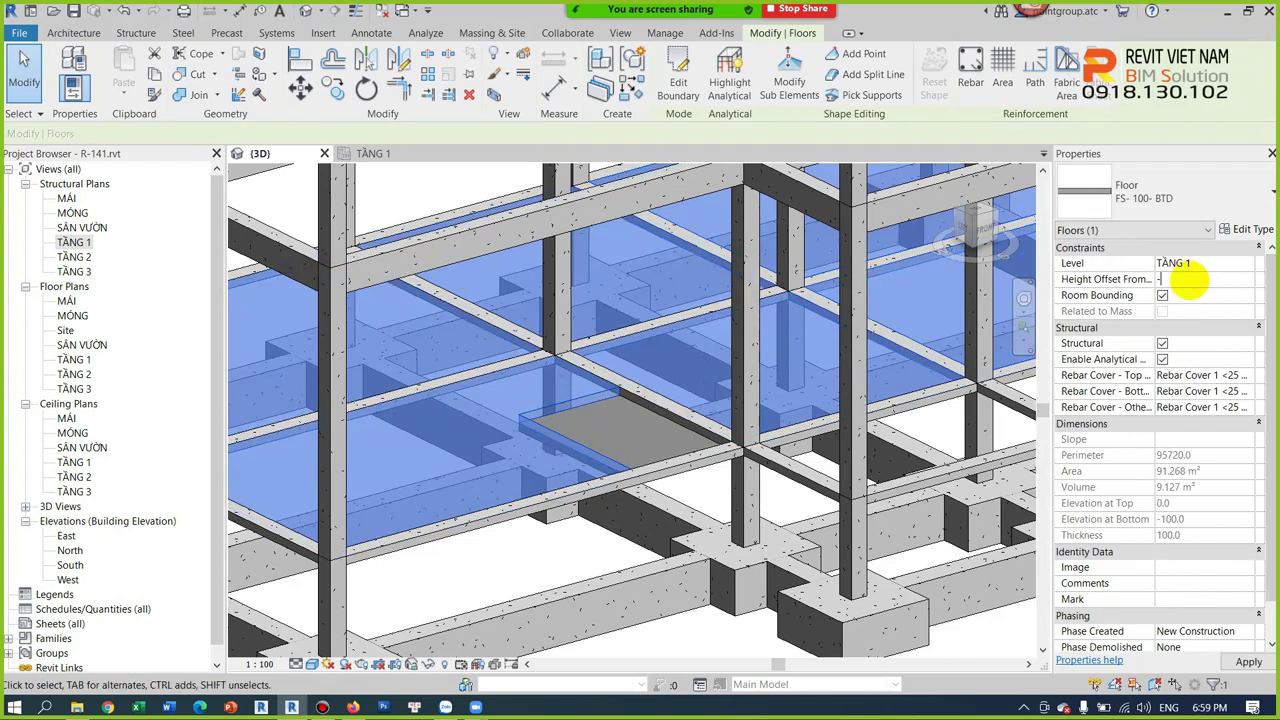
scroll(624, 431, "up", 2)
key("Escape")
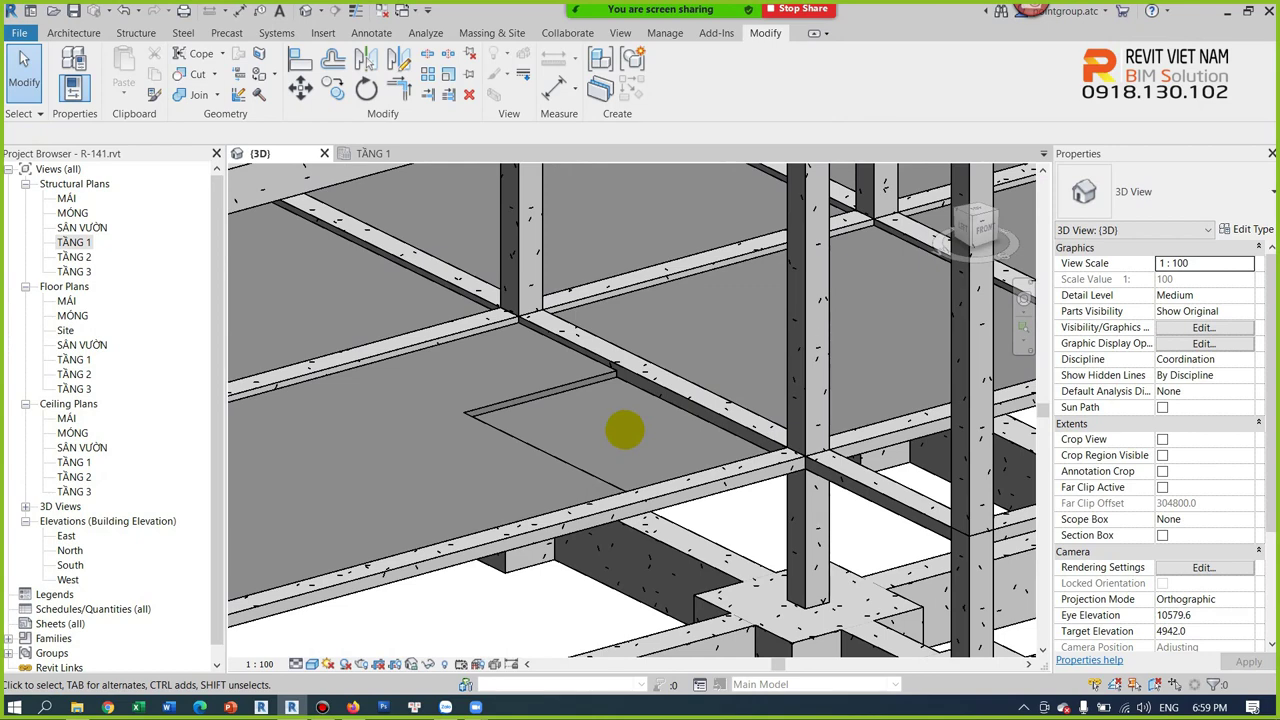
middle_click_drag(624, 431, 696, 392, "shift")
scroll(696, 392, "up", 2)
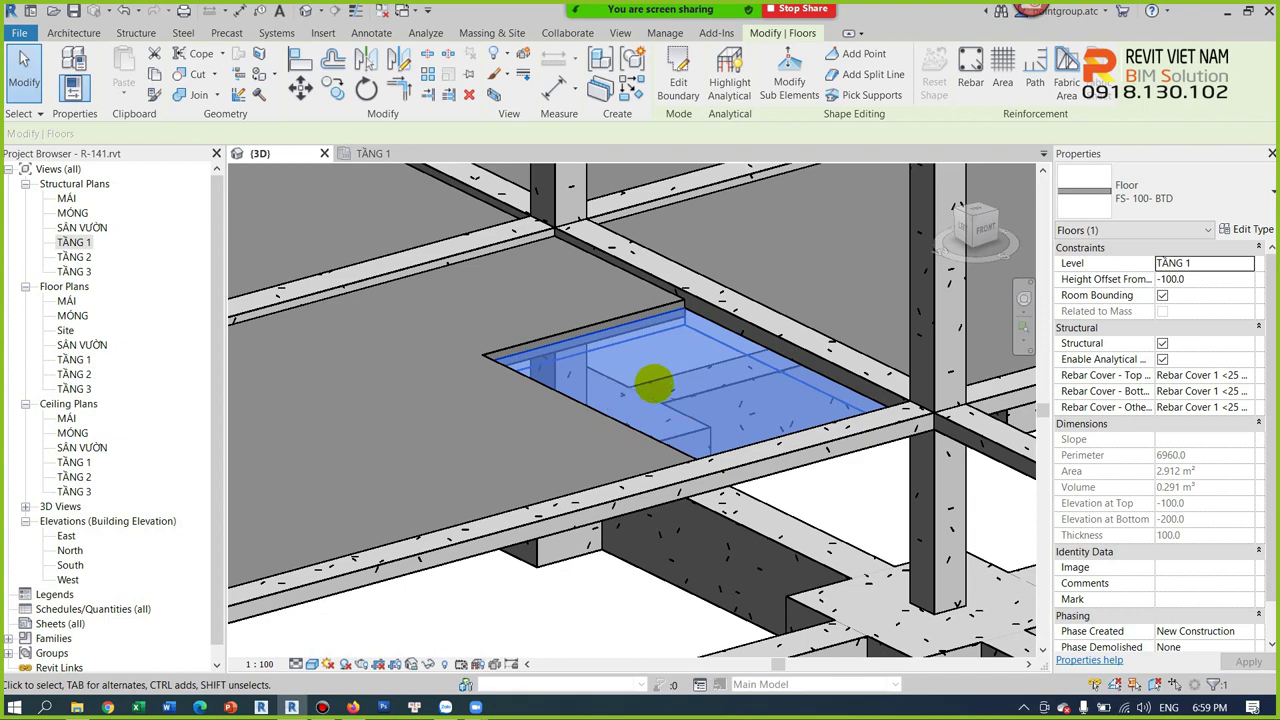
left_click(1242, 230)
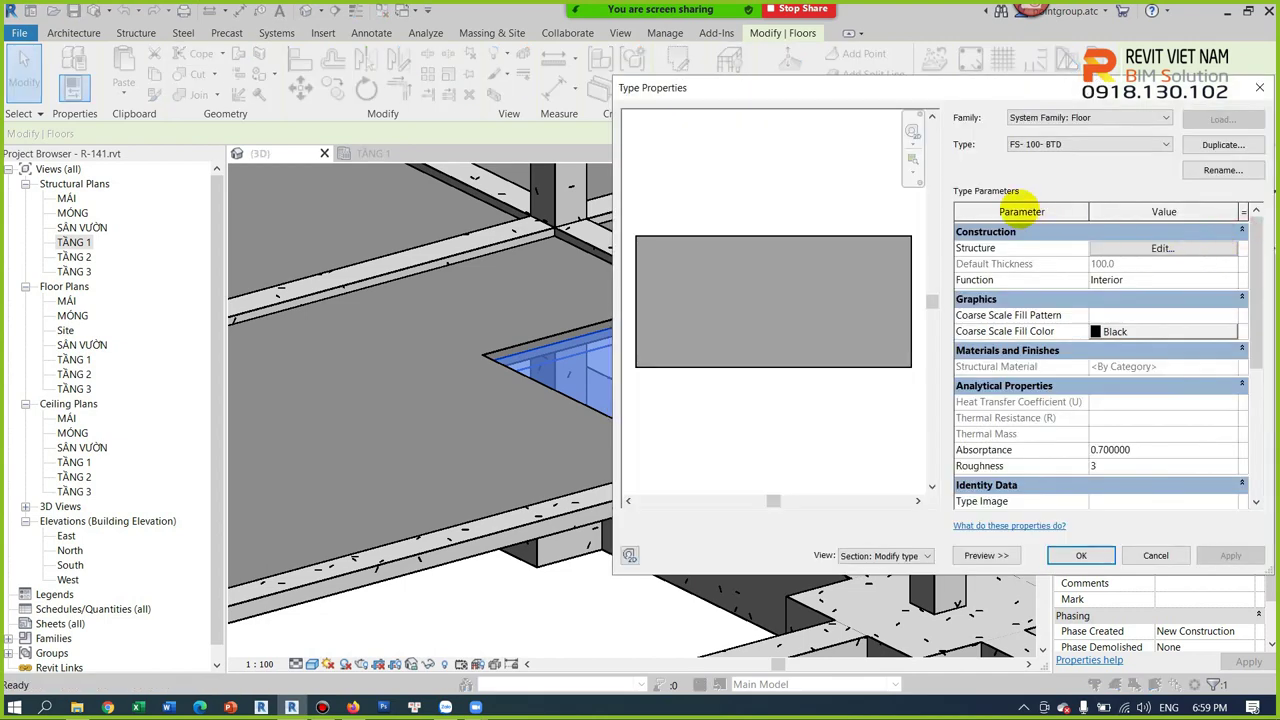
Duplicate the floor type as 'FS- 50- BTD' with a 50 mm structure layer.
left_click(1222, 144)
type("FS- 50- BTD")
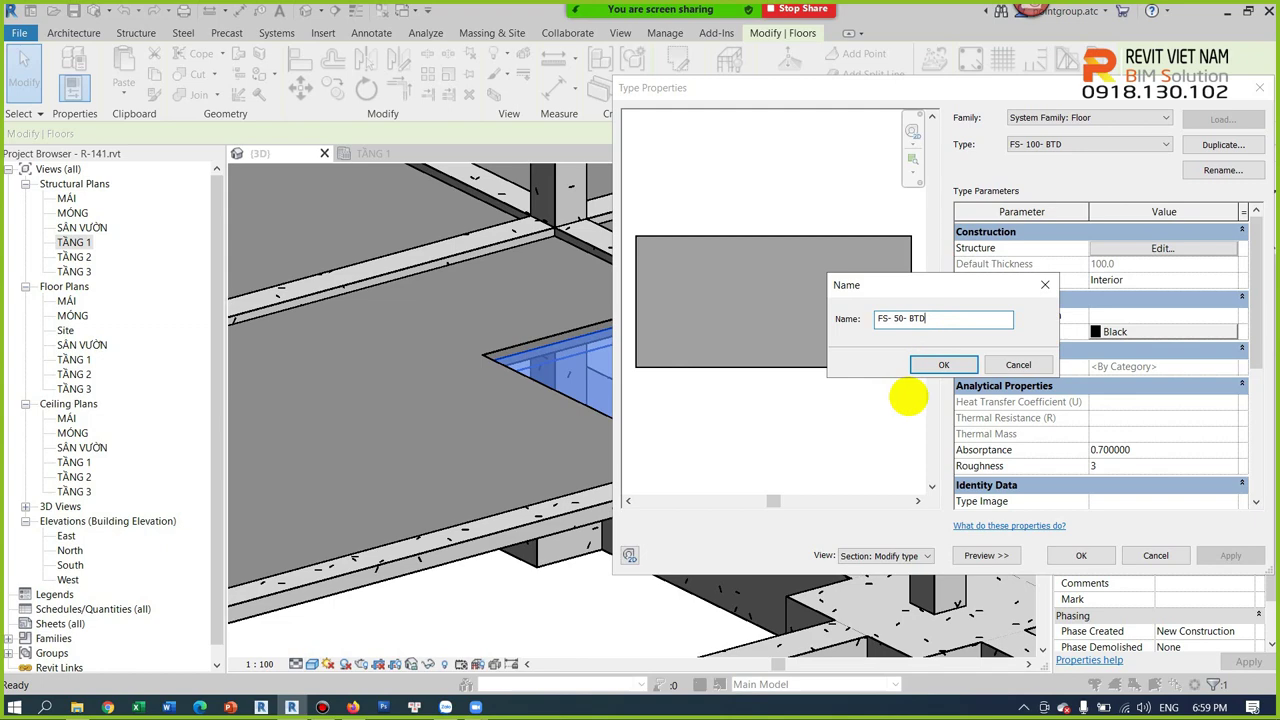
left_click(943, 364)
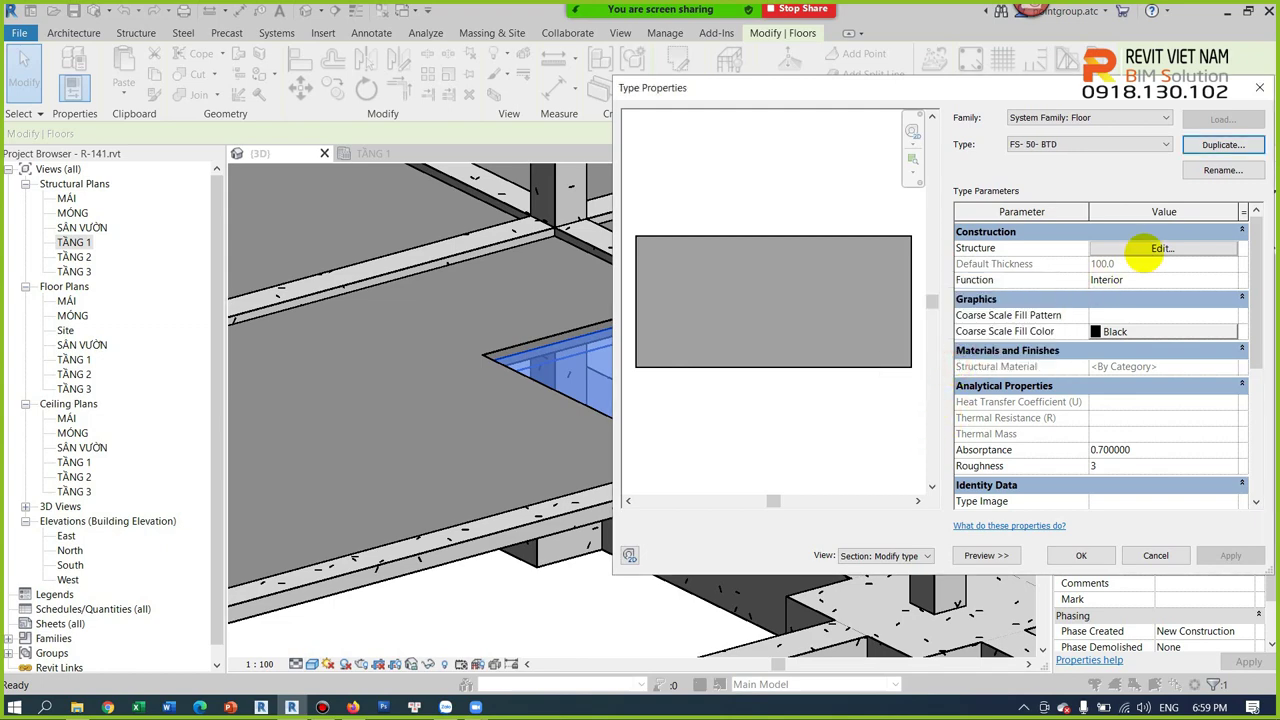
left_click(1160, 248)
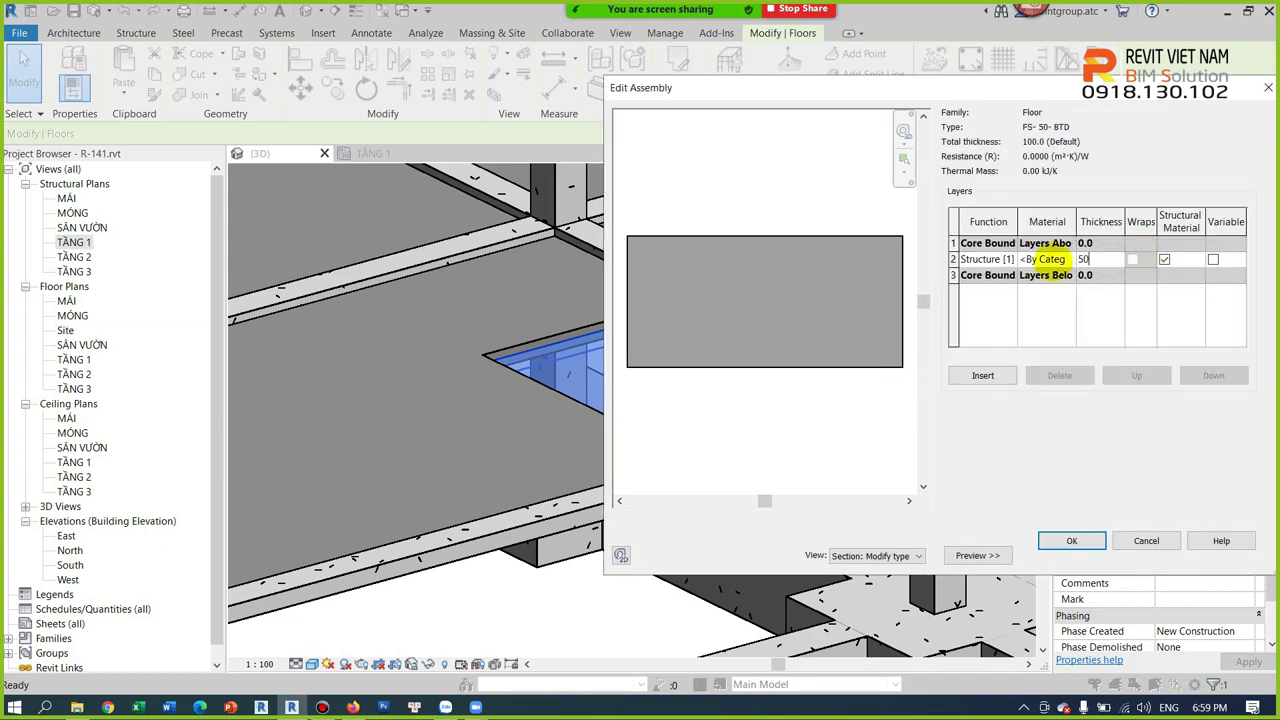
left_click(1072, 541)
left_click(1000, 557)
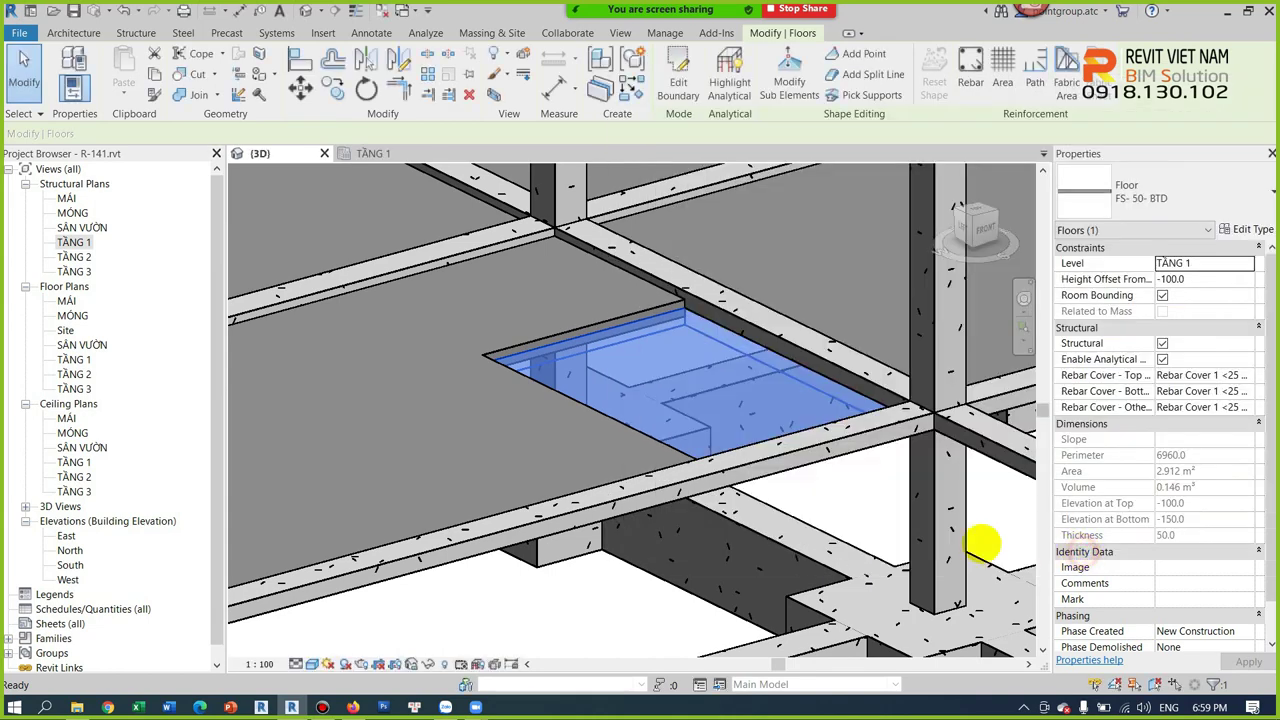
mouse_move(786, 480)
middle_mouse_down("shift")
mouse_move(787, 458)
mouse_move(688, 370)
mouse_move(822, 432)
middle_mouse_up("shift")
key("Escape")
left_click(822, 432)
scroll(785, 415, "down", 5)
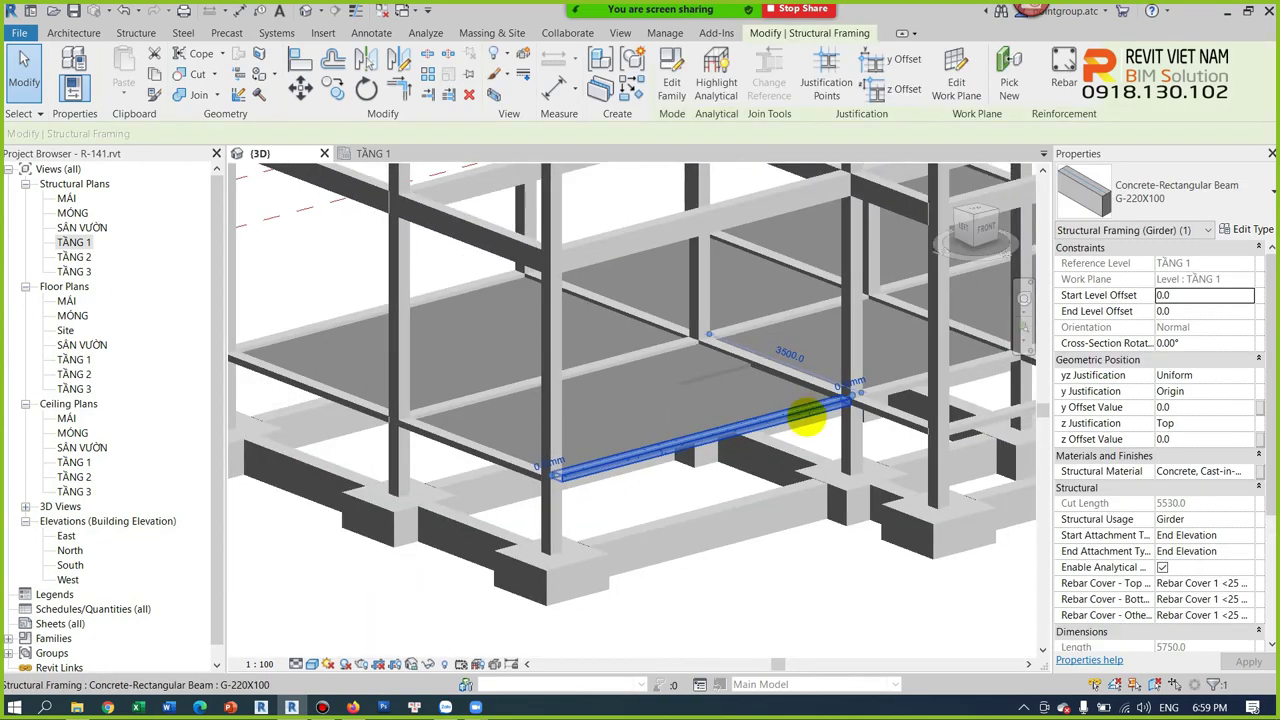
mouse_move(797, 432)
middle_mouse_down("shift")
mouse_move(780, 420)
mouse_move(735, 445)
middle_mouse_up("shift")
key("Escape")
scroll(775, 430, "up", 2)
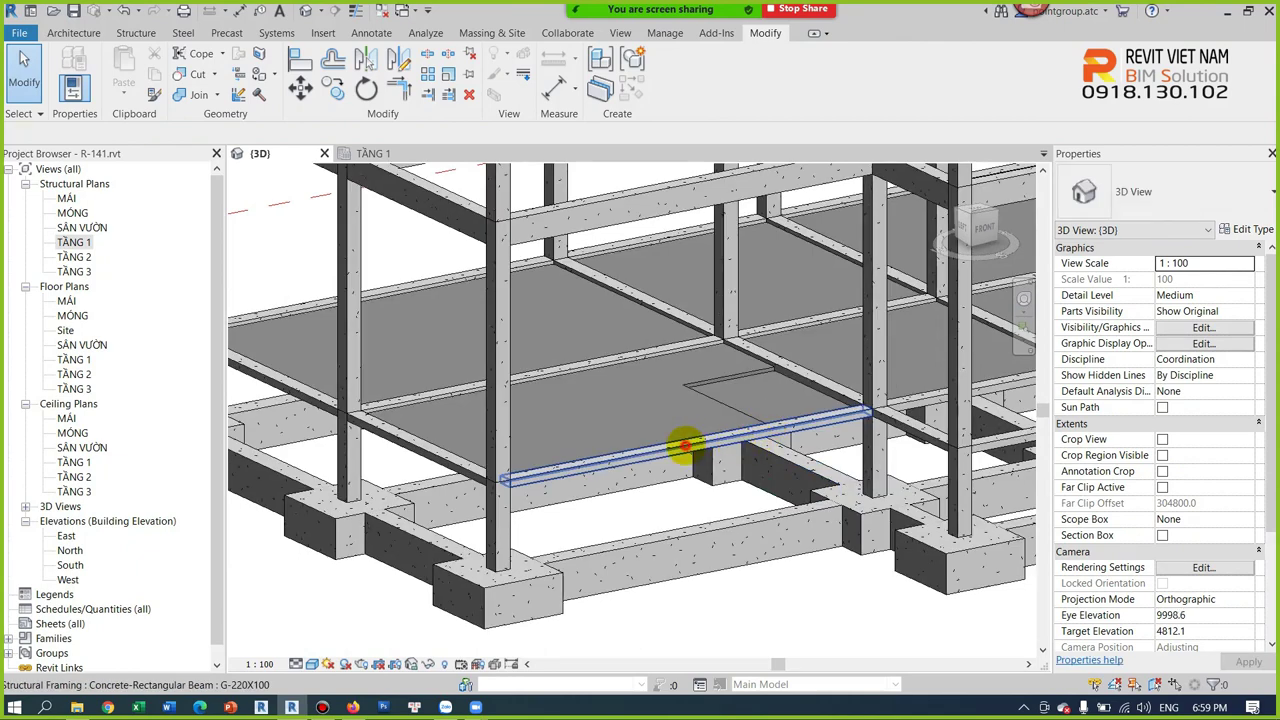
left_click(683, 445)
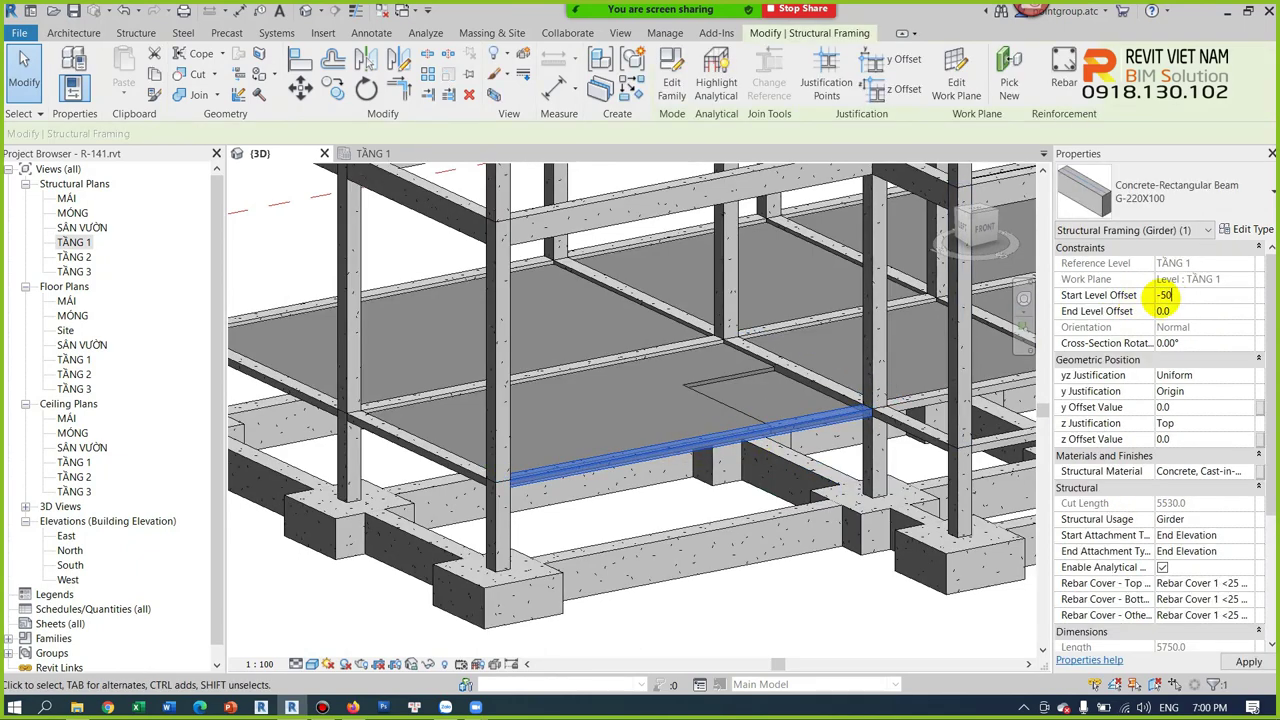
key("Tab")
scroll(514, 480, "up", 4)
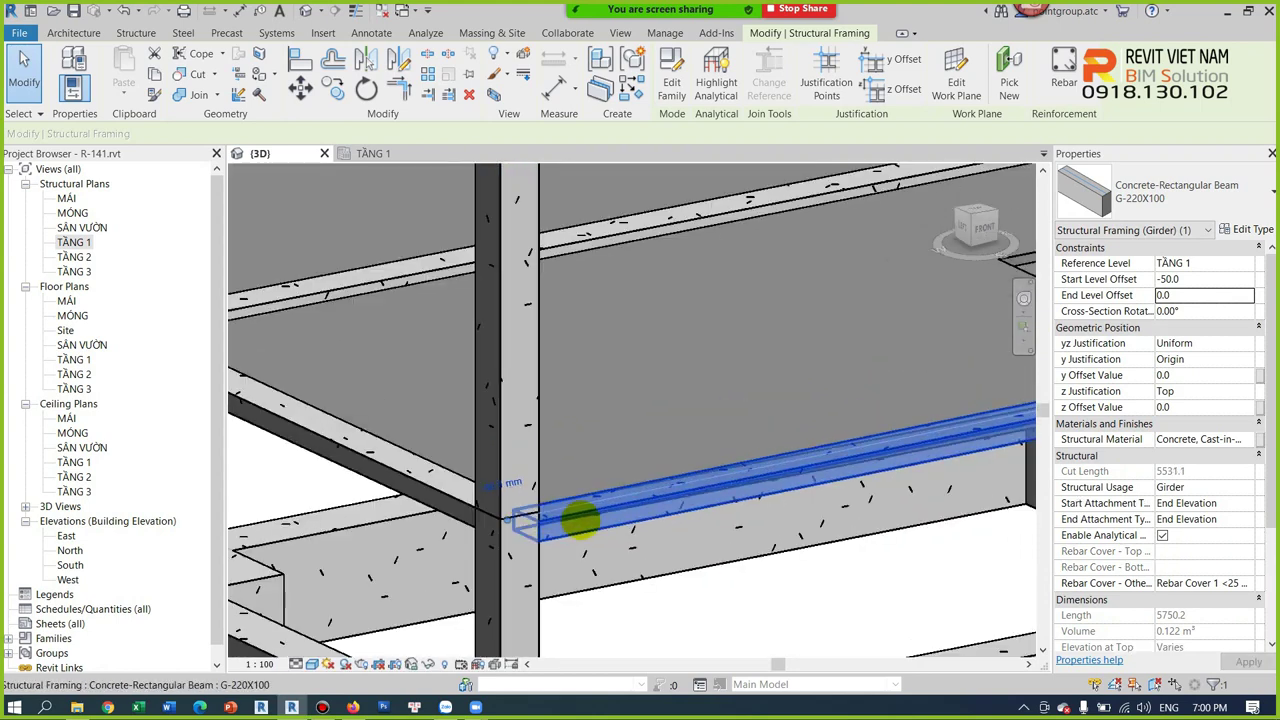
scroll(514, 500, "down", 5)
scroll(943, 414, "up", 3)
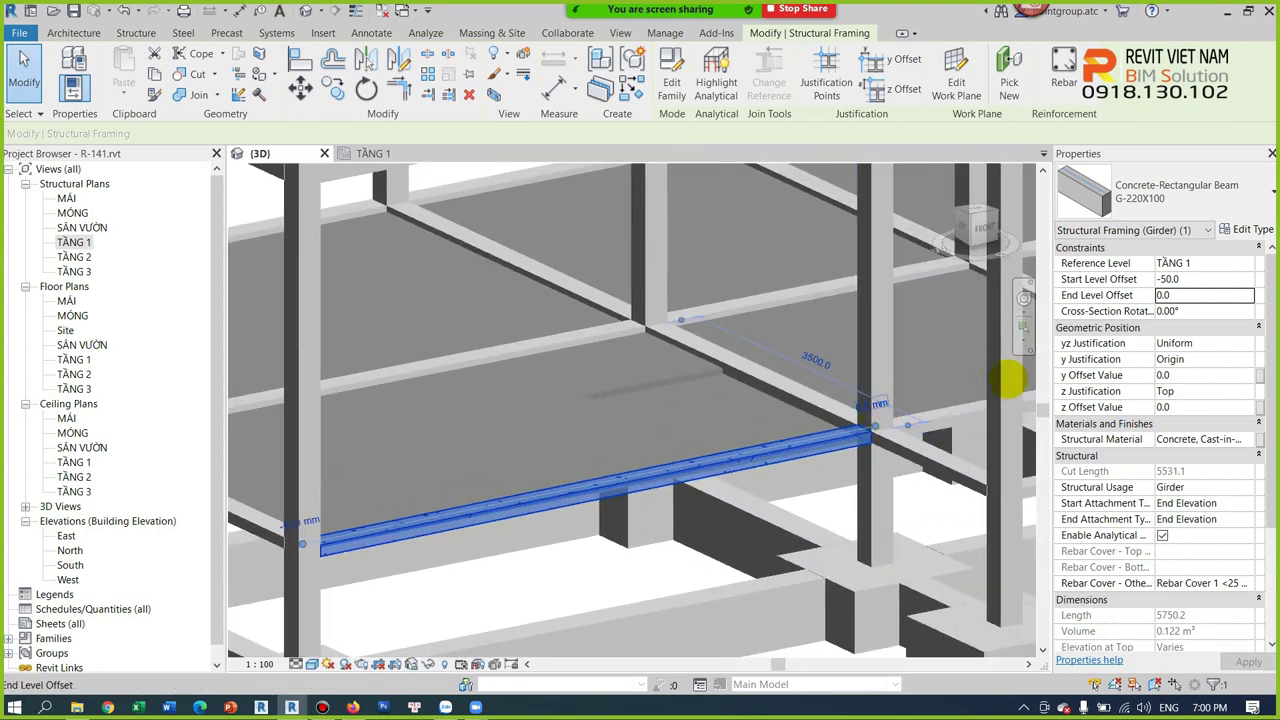
left_click(860, 408)
type("-50")
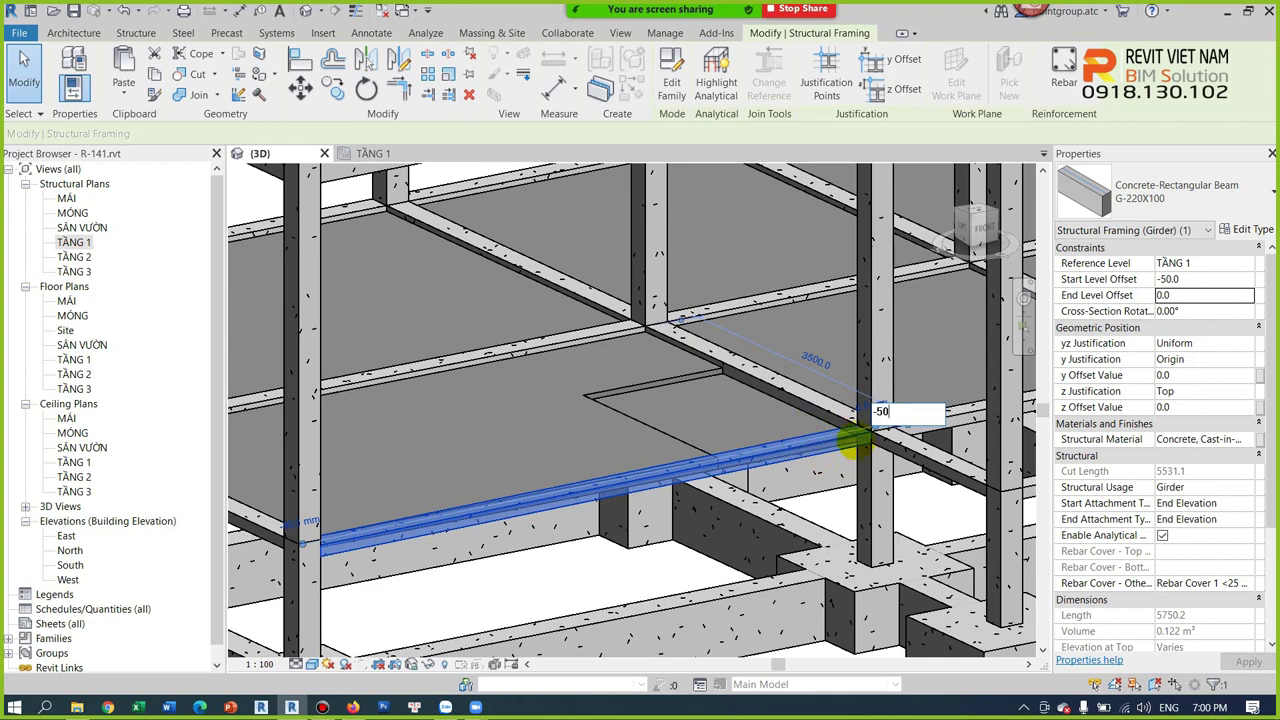
key("Return")
scroll(820, 430, "up", 3)
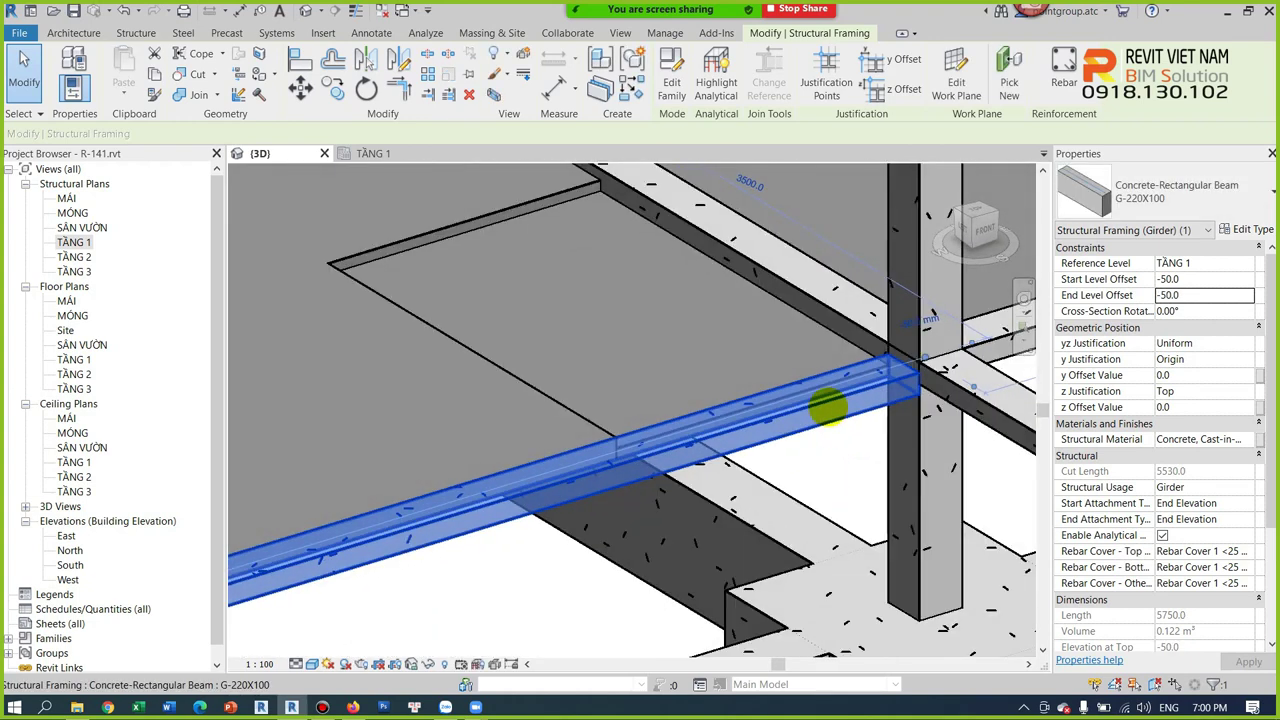
scroll(828, 406, "down", 2)
scroll(820, 430, "down", 3)
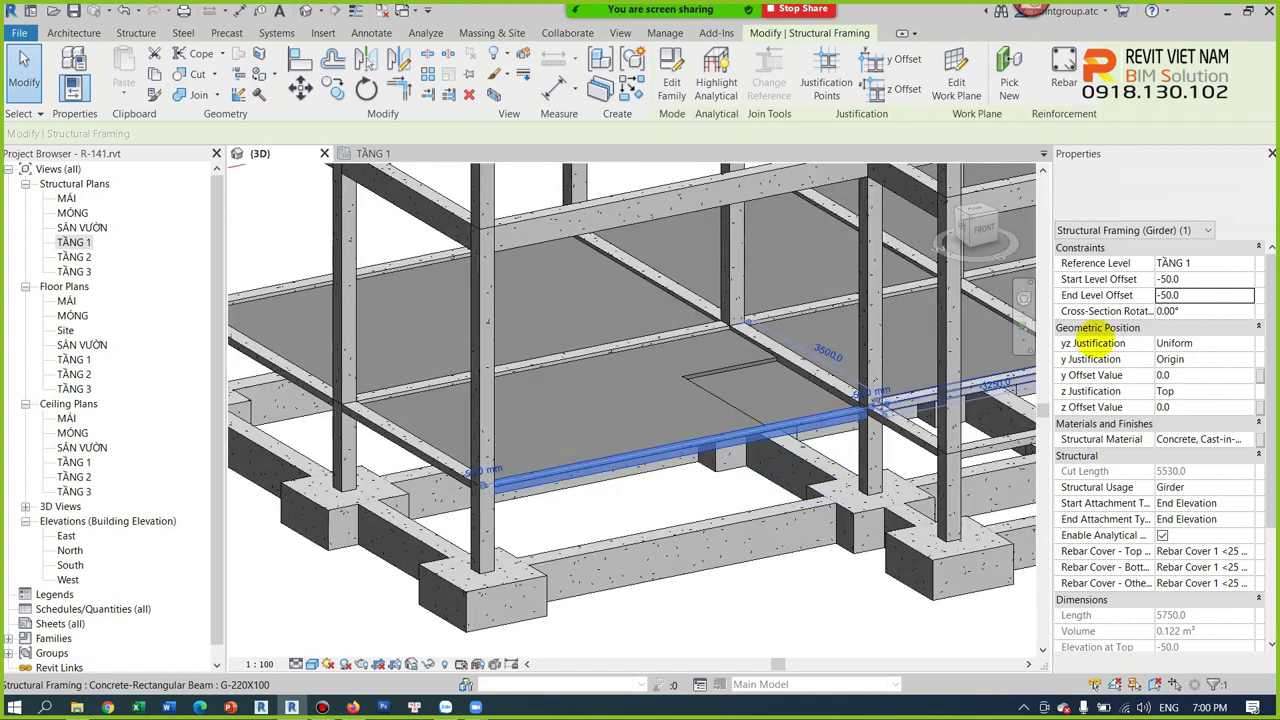
left_click(1196, 282)
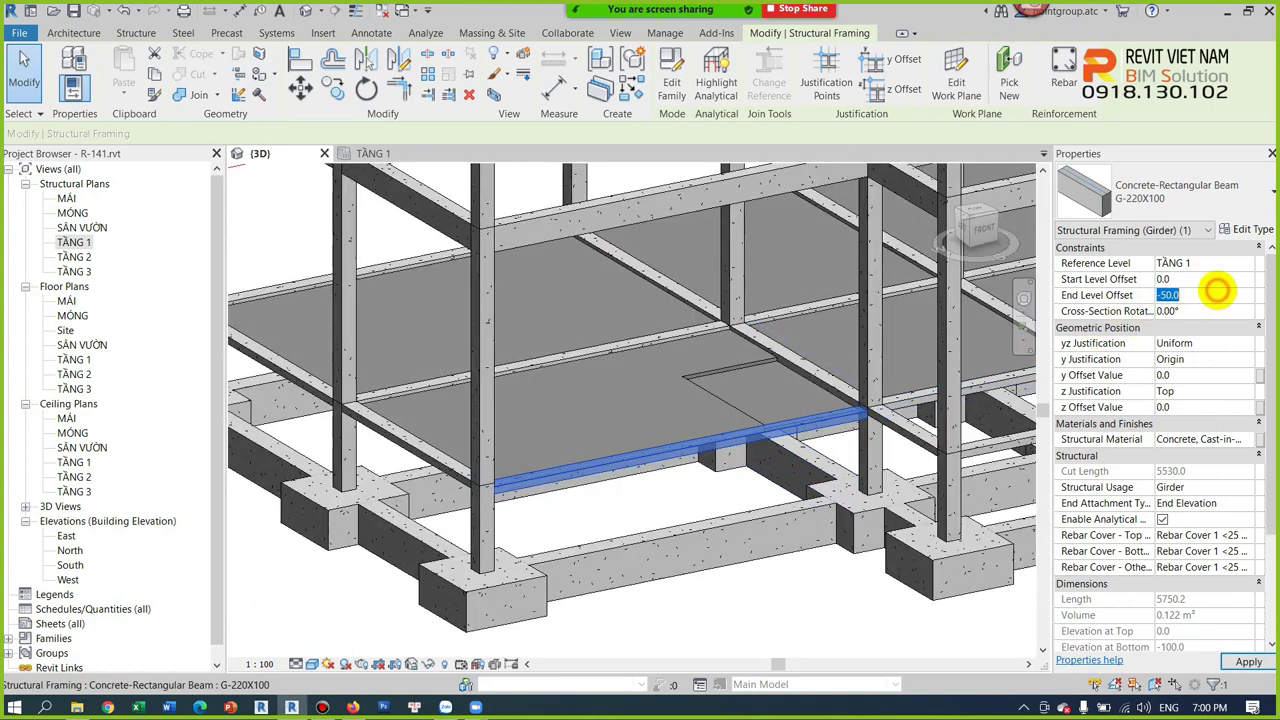
type("0")
left_click(664, 617)
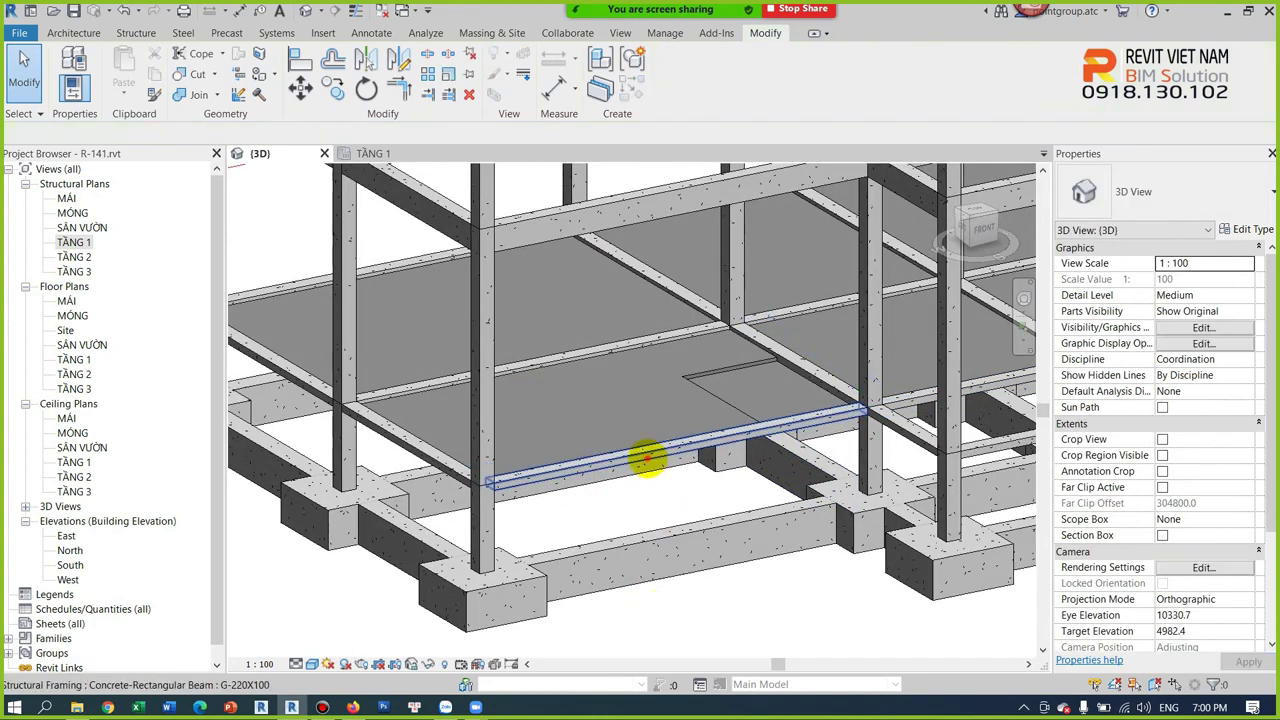
left_click(648, 458)
Select all 23 visible G-220X100 beams and set their z Offset Value to -50.
right_click(648, 458)
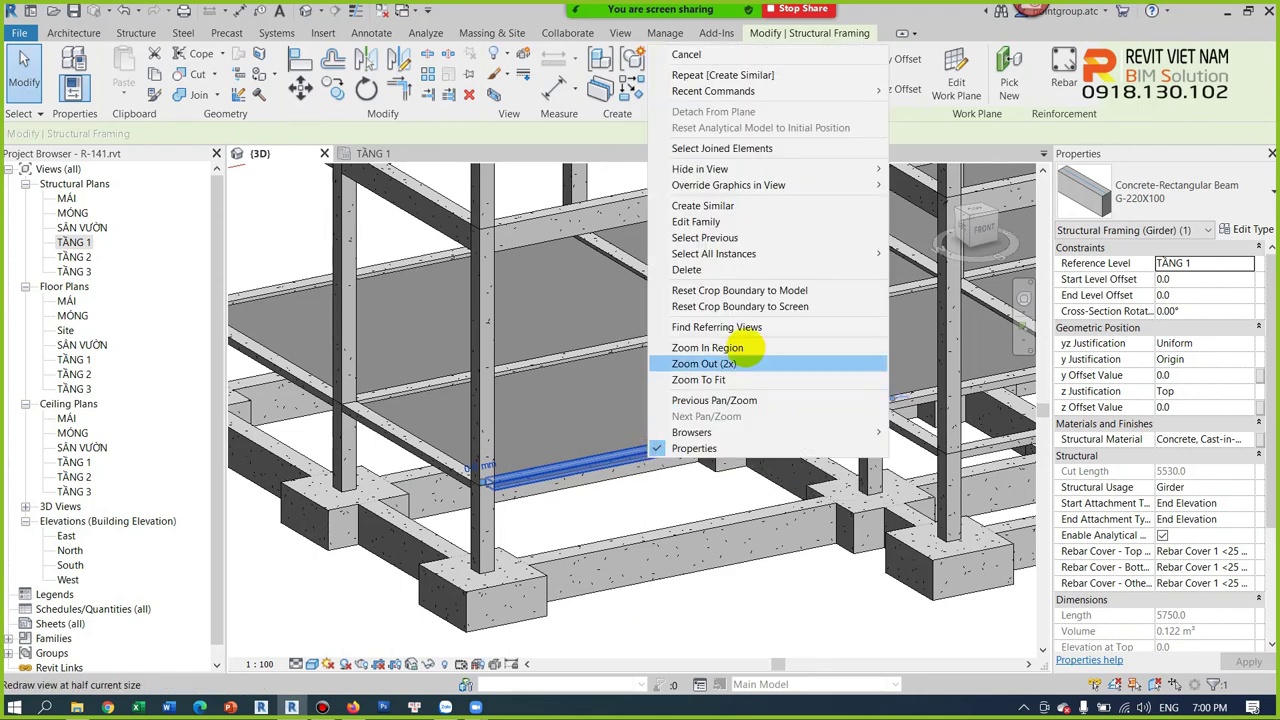
mouse_move(714, 253)
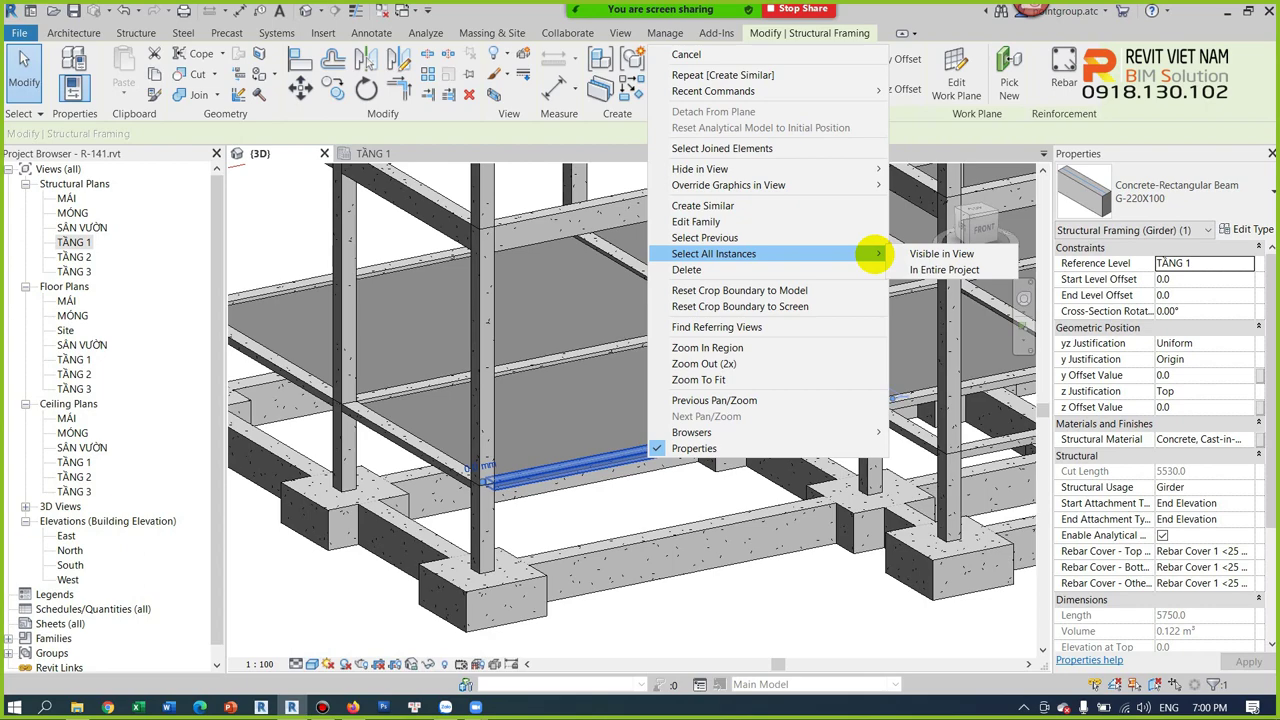
left_click(932, 254)
mouse_move(748, 271)
middle_mouse_down("shift")
mouse_move(686, 380)
mouse_move(716, 463)
middle_mouse_up("shift")
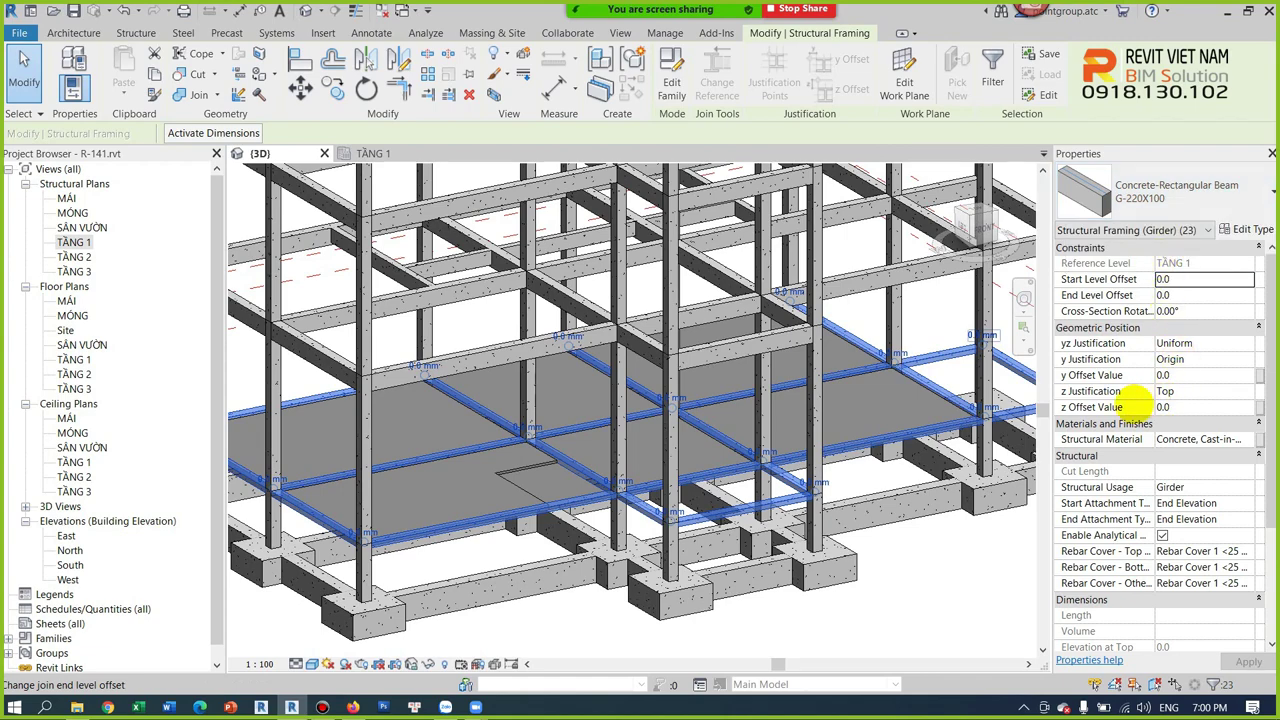
left_click(1167, 407)
type("-50")
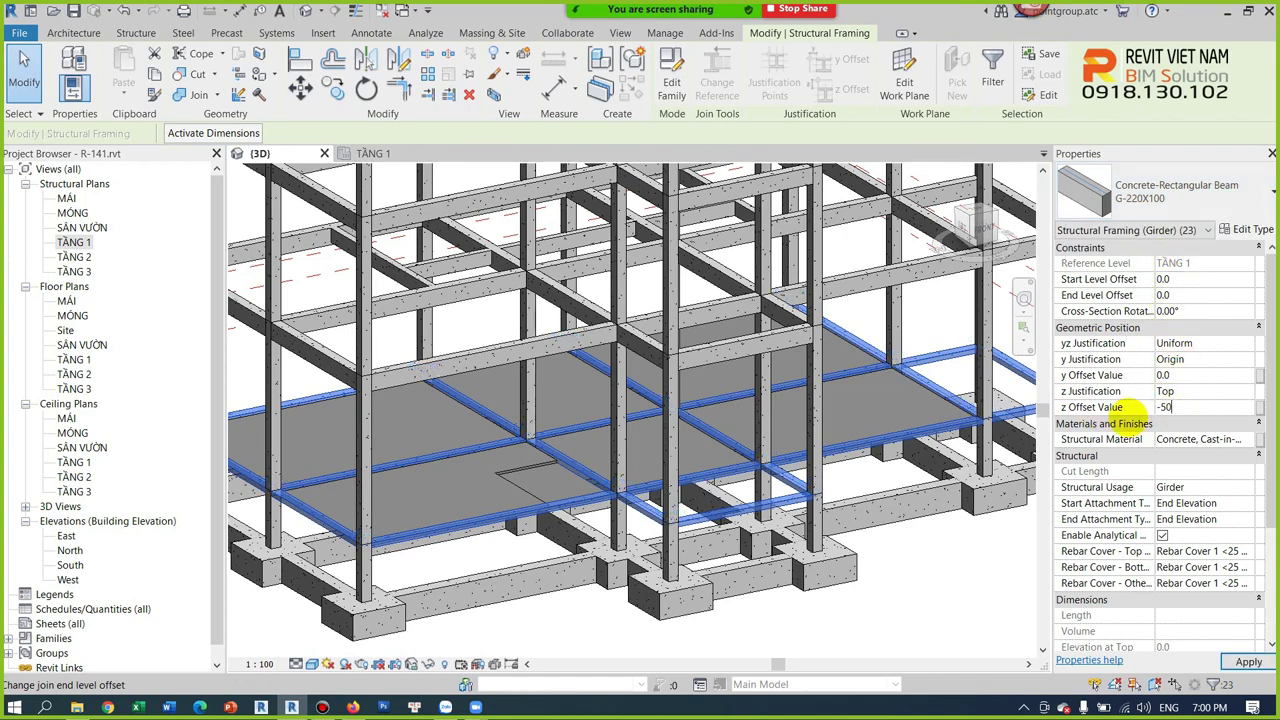
key("Return")
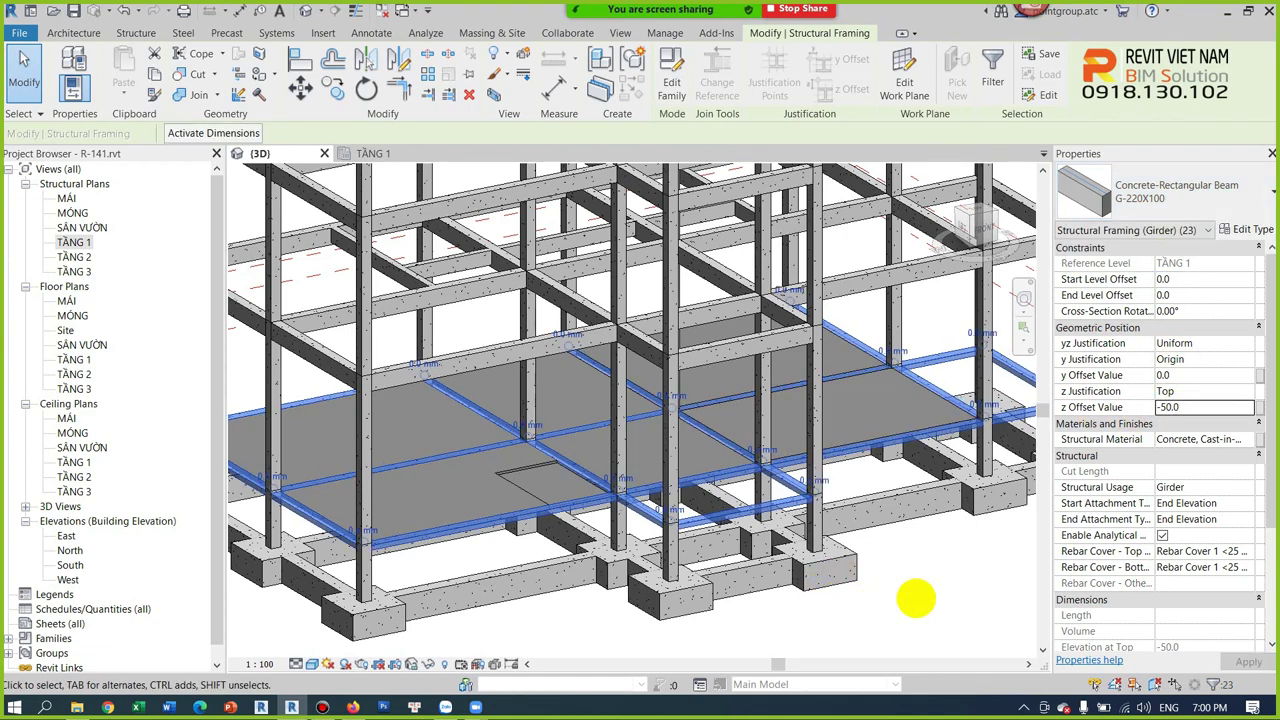
left_click(916, 599)
scroll(480, 443, "up", 3)
scroll(622, 478, "up", 3)
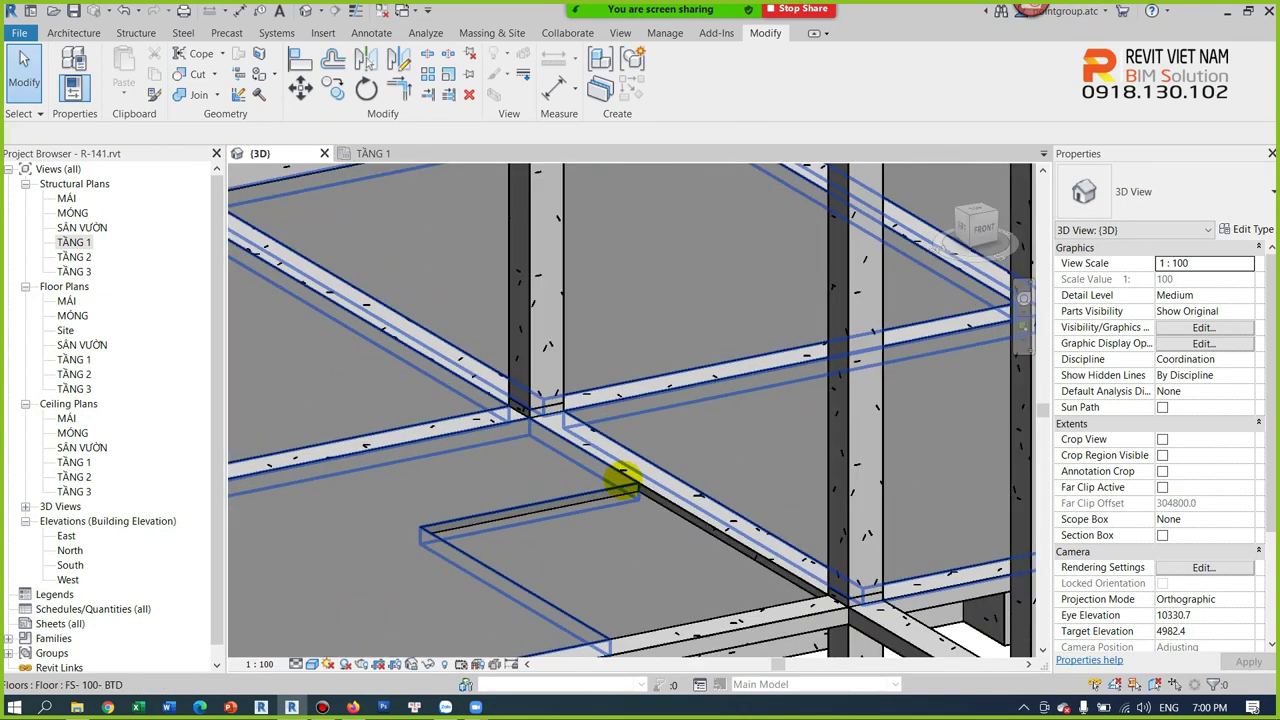
Box-select the 15 columns meeting TẦNG 1 and apply -50 offsets.
scroll(622, 478, "down", 3)
scroll(674, 380, "down", 2)
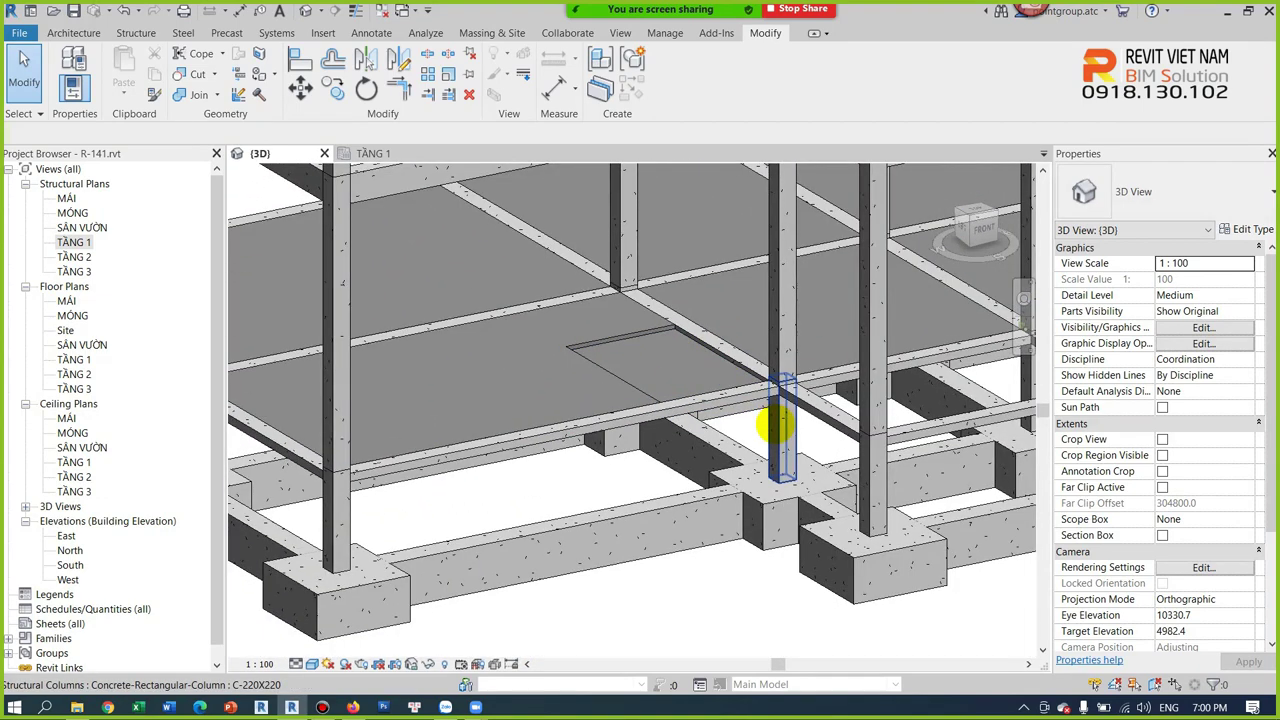
left_click(778, 425)
middle_click_drag(778, 425, 848, 398, "shift")
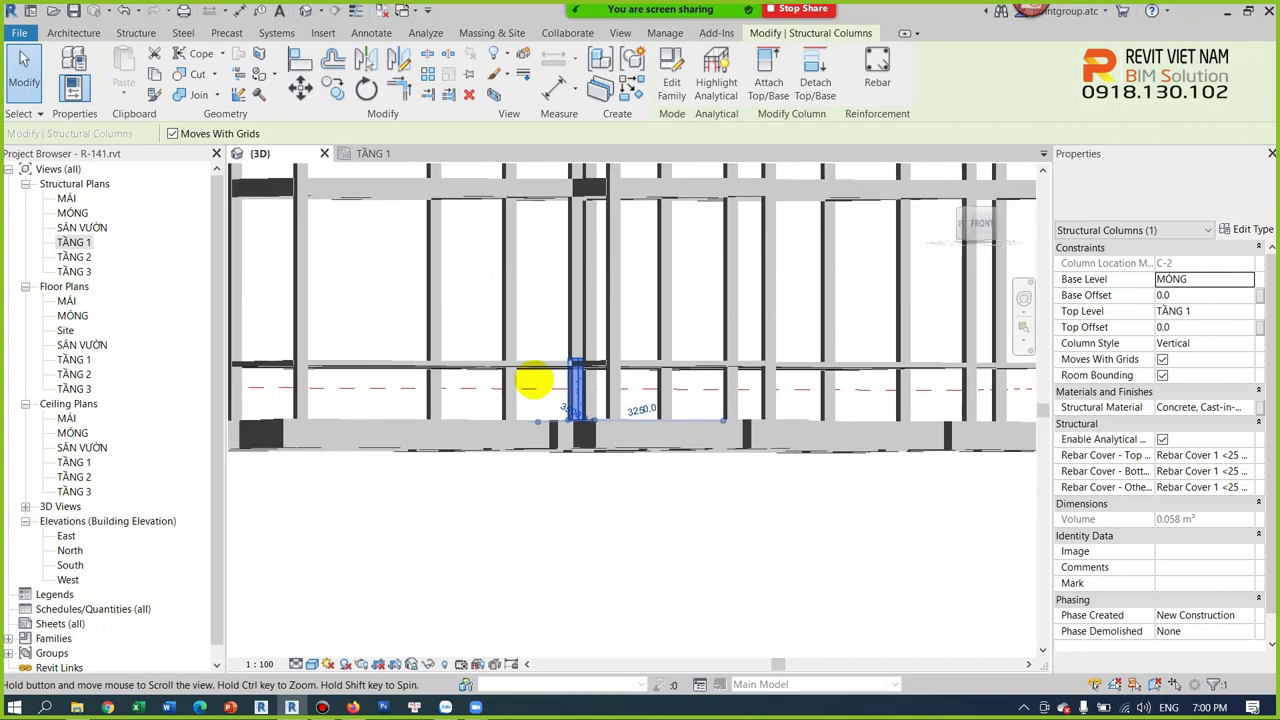
mouse_move(1006, 386)
left_mouse_down()
mouse_move(467, 405)
mouse_move(246, 393)
left_mouse_up()
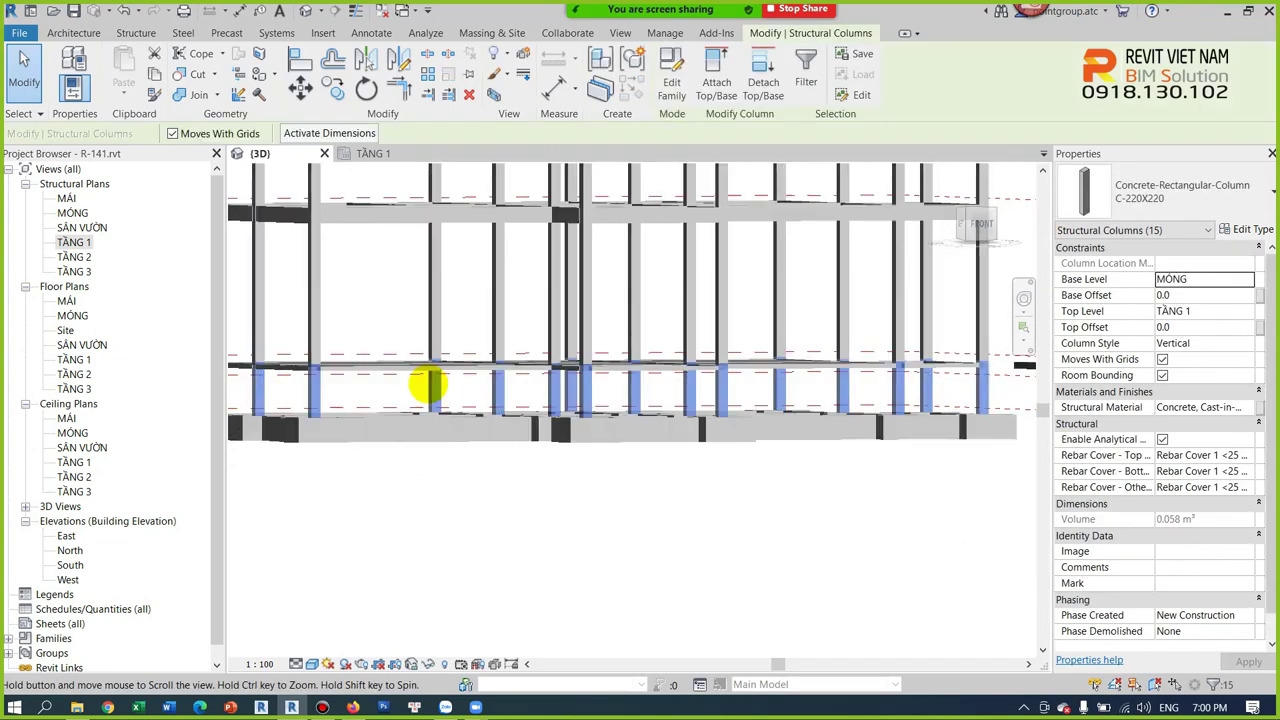
middle_click_drag(423, 380, 423, 389, "shift")
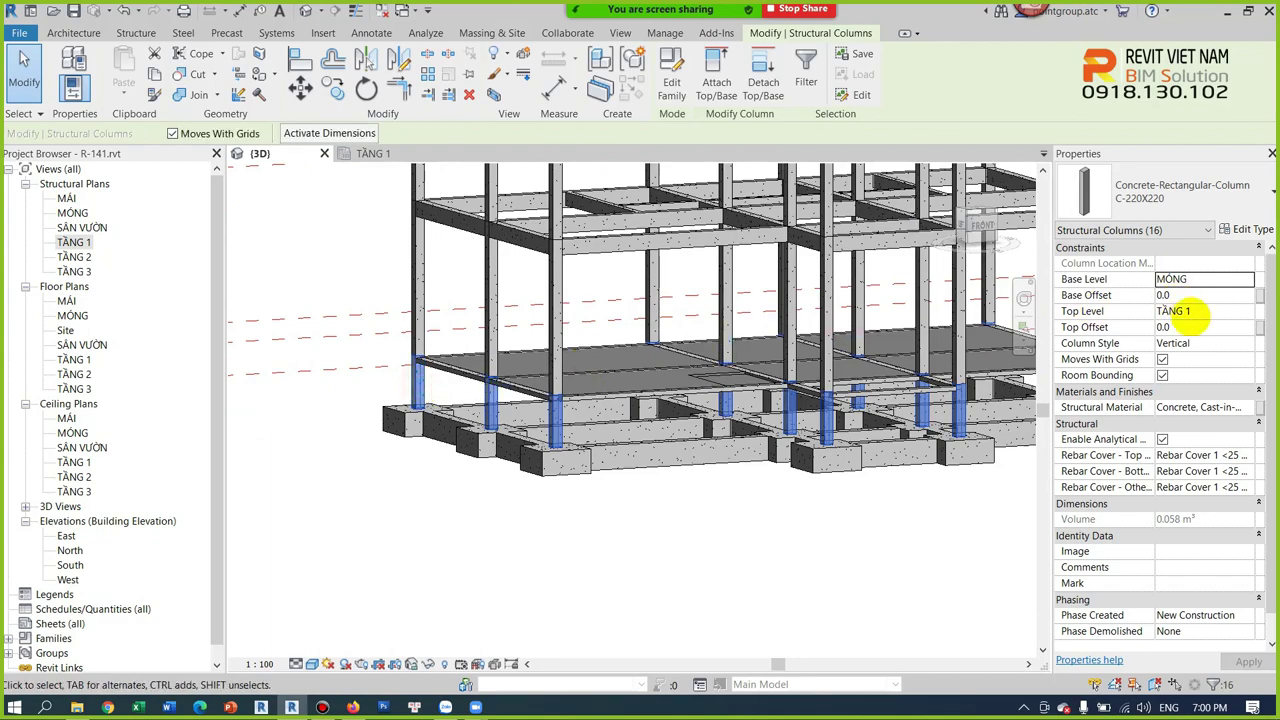
left_click(580, 620)
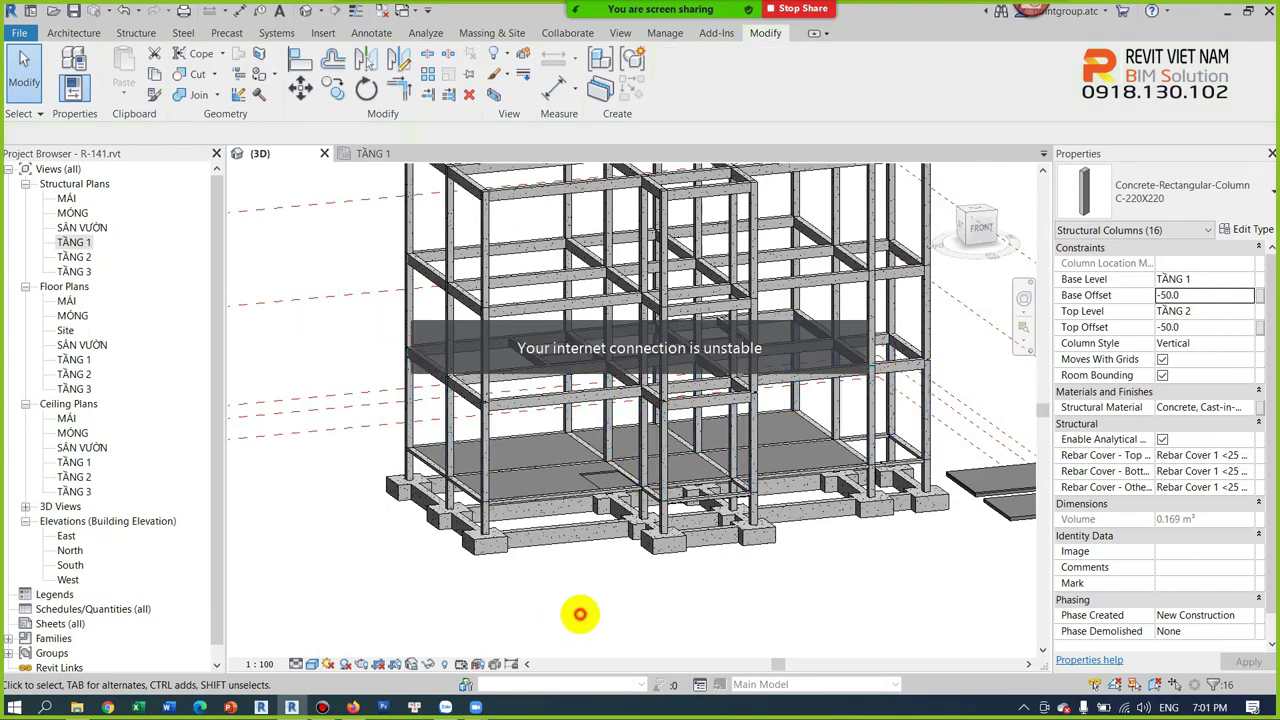
scroll(466, 523, "up", 5)
scroll(527, 447, "up", 3)
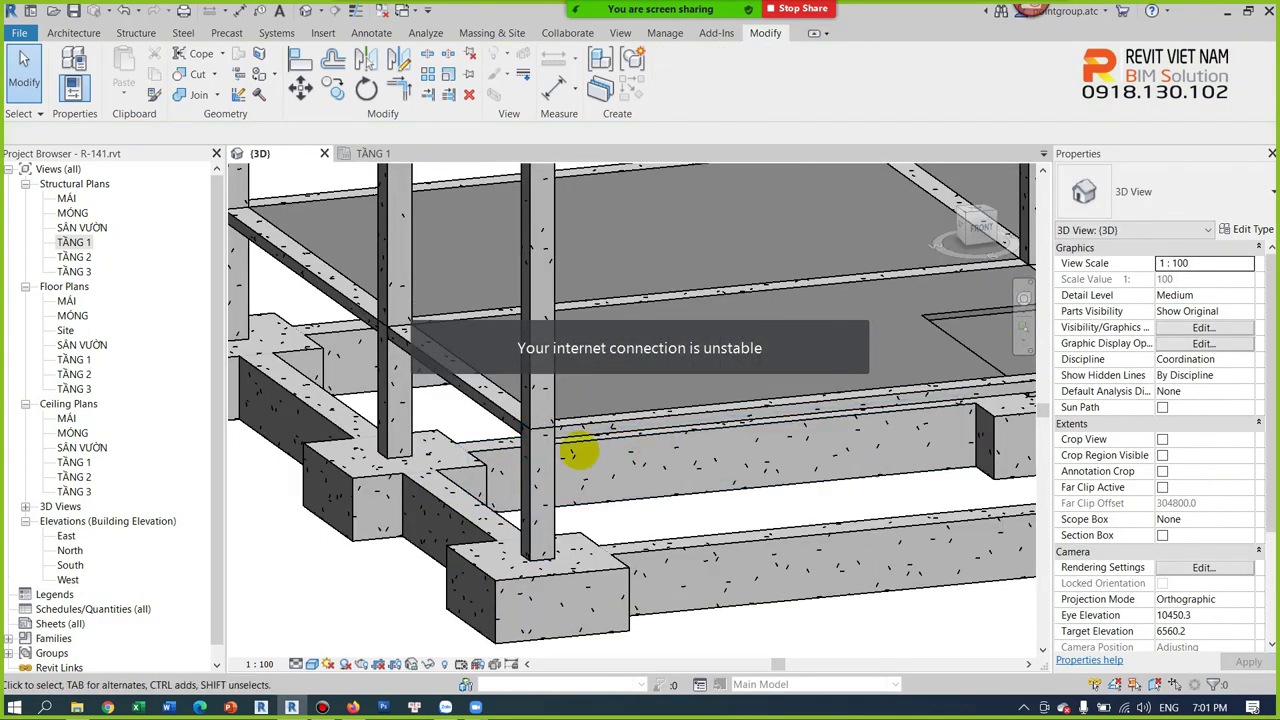
scroll(572, 452, "down", 3)
scroll(517, 391, "up", 2)
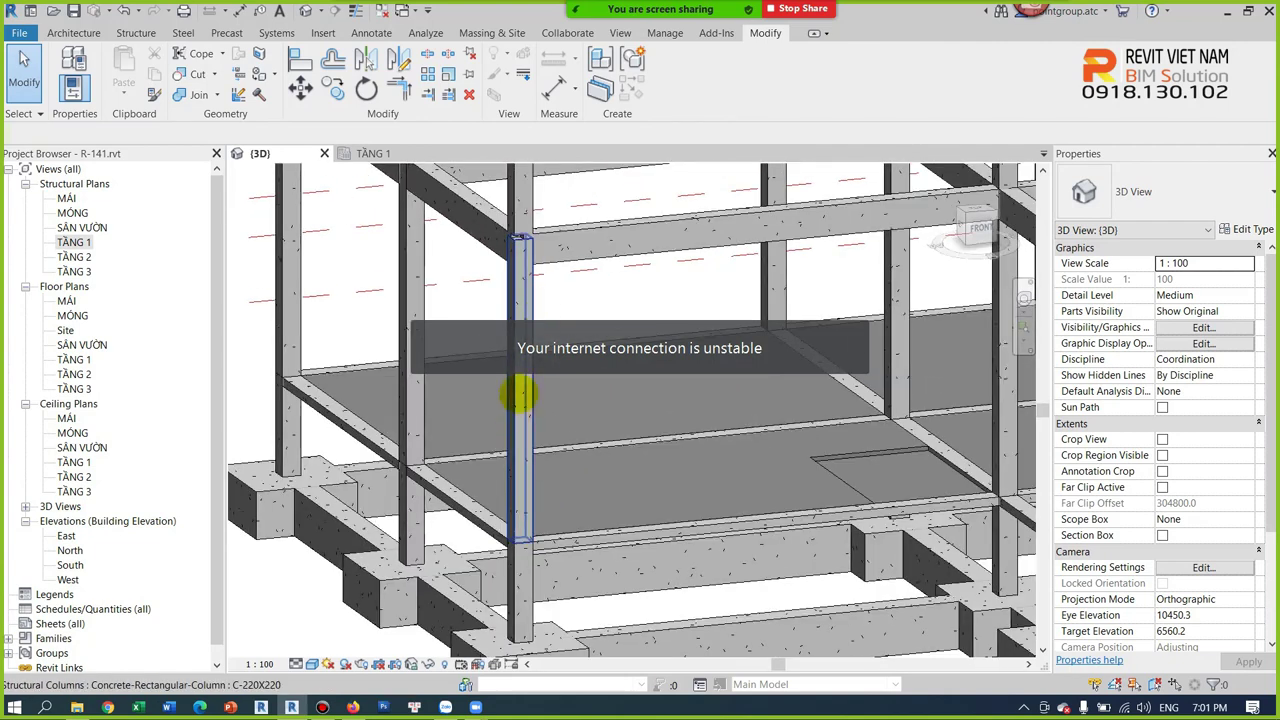
Verify an upper column shows -50 base/top offsets and a lower column tops at -50.
left_click(517, 394)
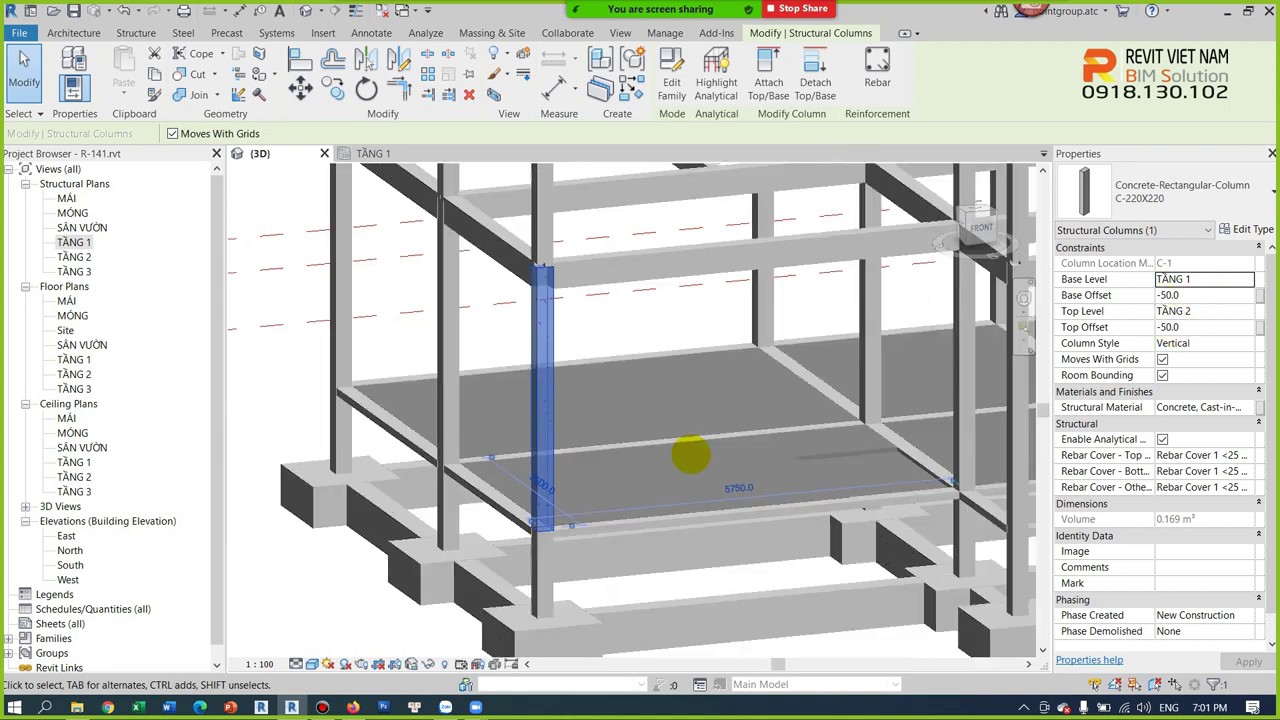
scroll(549, 449, "up", 2)
scroll(549, 463, "up", 2)
scroll(543, 473, "up", 2)
scroll(543, 473, "down", 1)
left_click(520, 525)
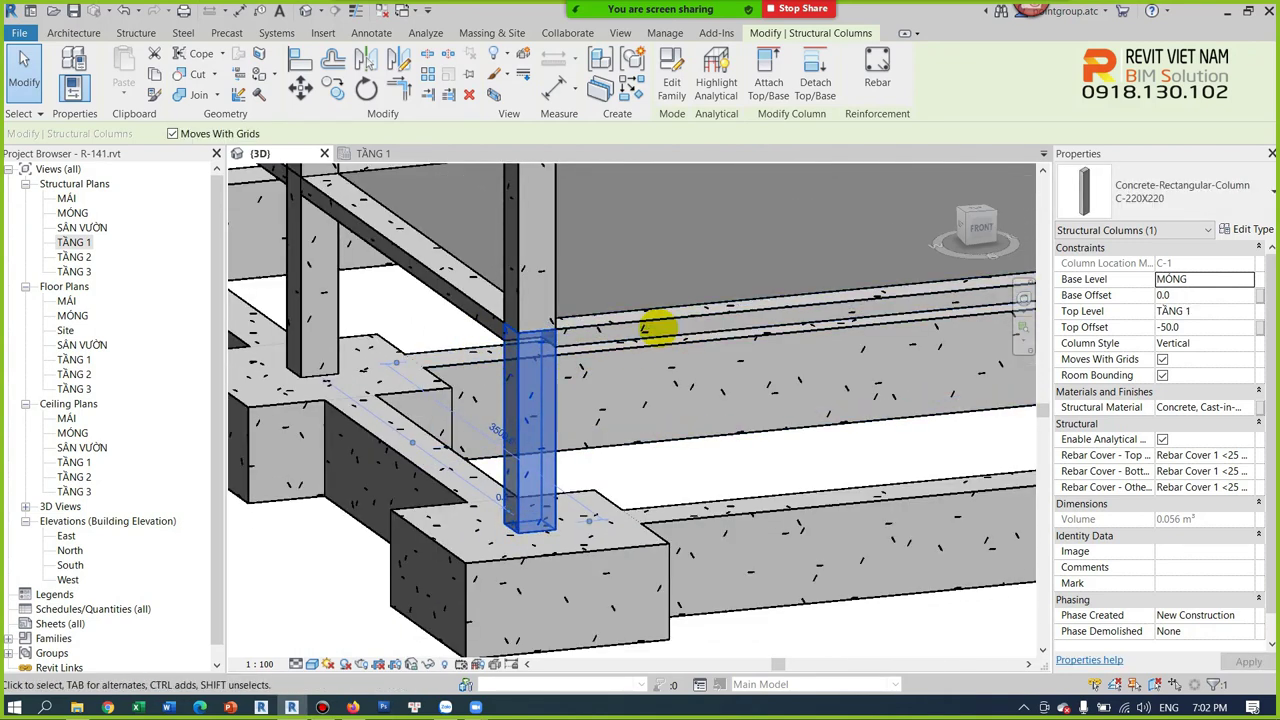
scroll(658, 328, "down", 2)
scroll(543, 471, "down", 3)
key("Escape")
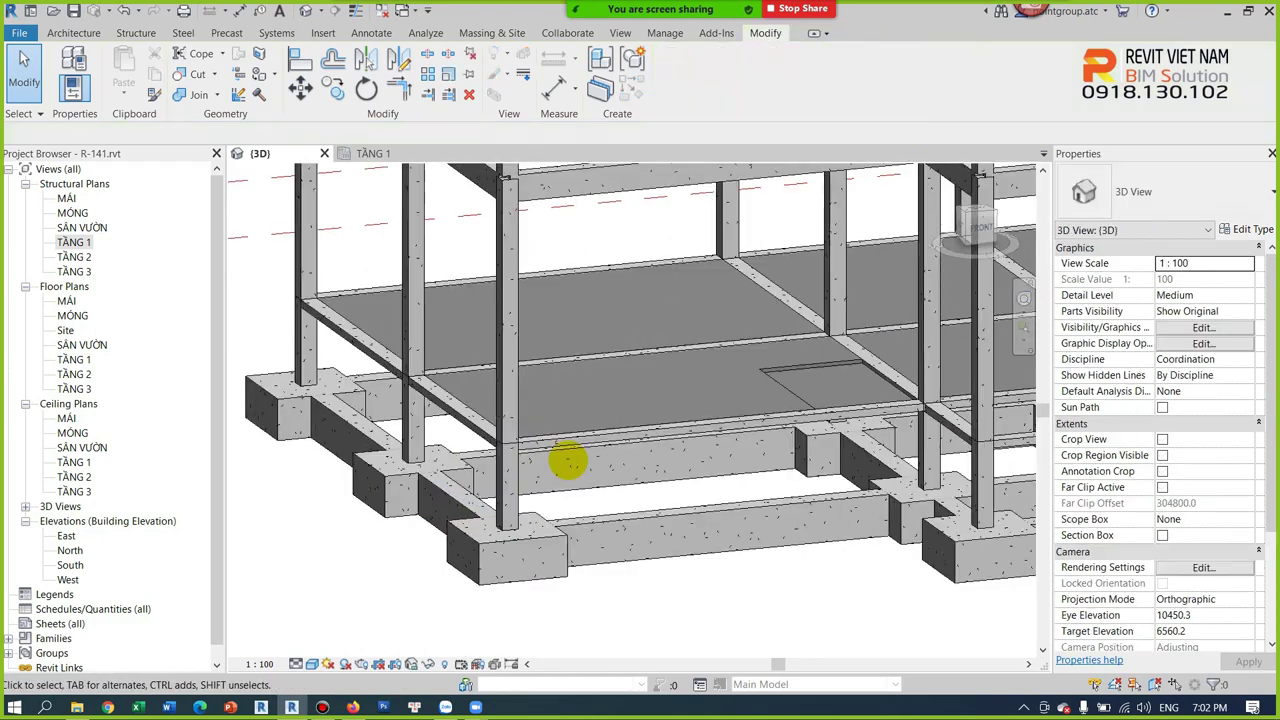
Open the FS-50 recess floor in the TẦNG 1 plan for boundary editing.
mouse_move(595, 455)
middle_mouse_down("shift")
mouse_move(723, 563)
mouse_move(646, 614)
mouse_move(848, 388)
middle_mouse_up("shift")
scroll(848, 388, "up", 2)
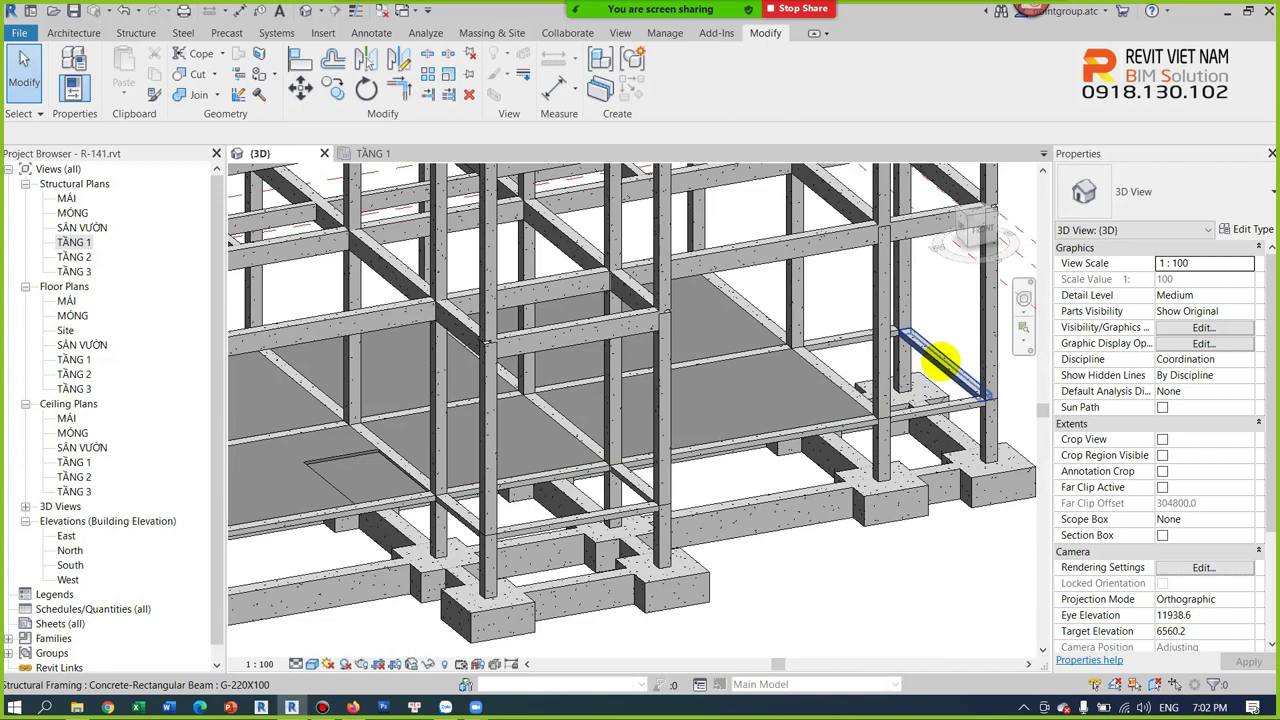
left_click(383, 462)
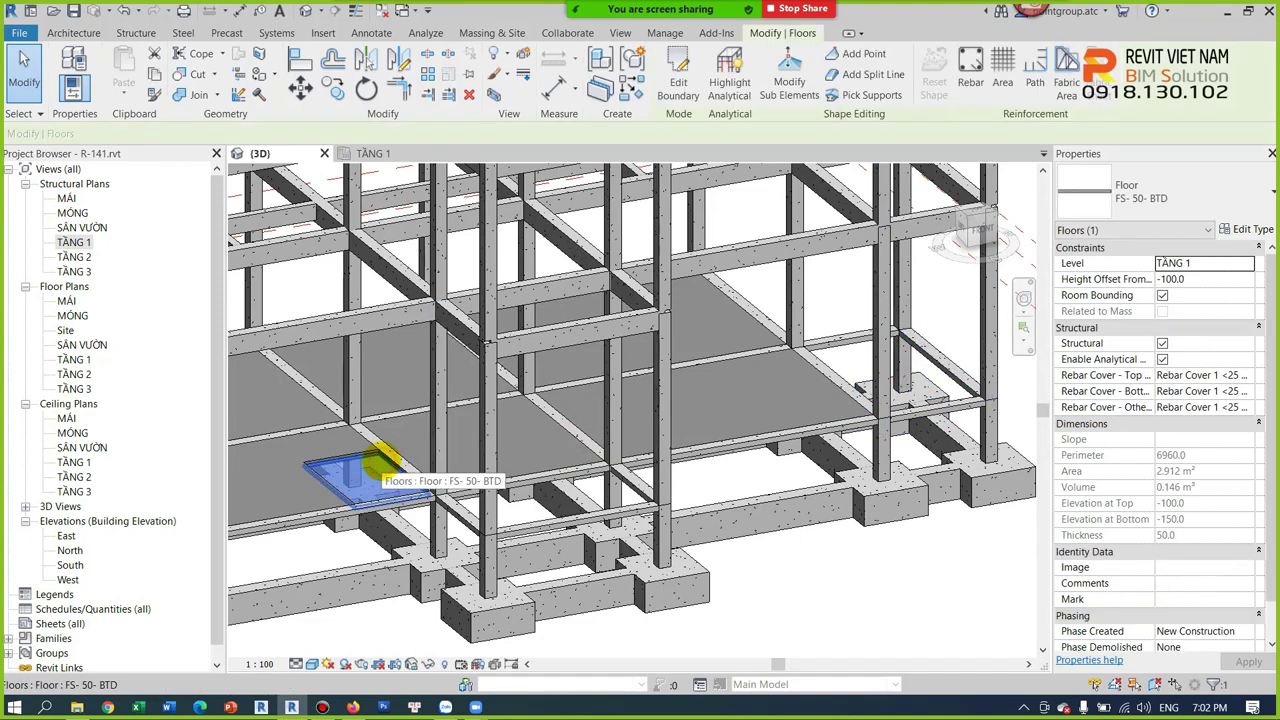
double_click(76, 242)
scroll(743, 427, "down", 5)
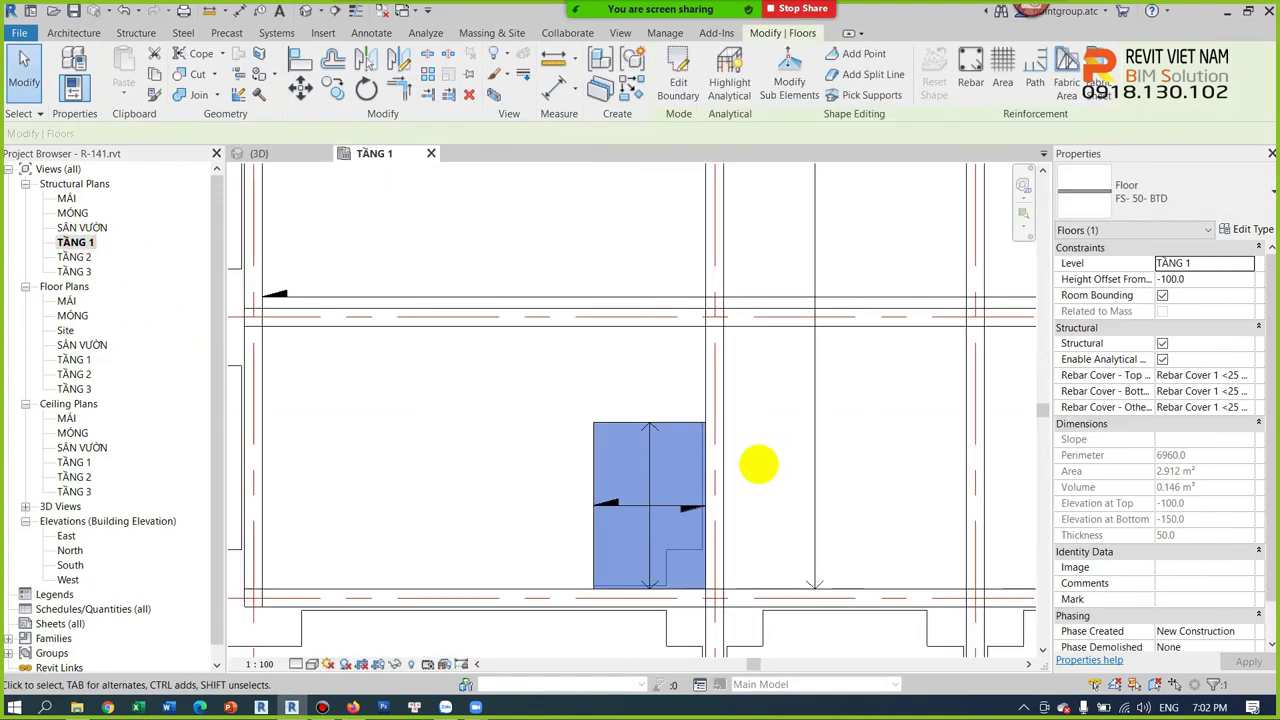
scroll(757, 463, "down", 3)
left_click(633, 85)
middle_click_drag(897, 562, 722, 512)
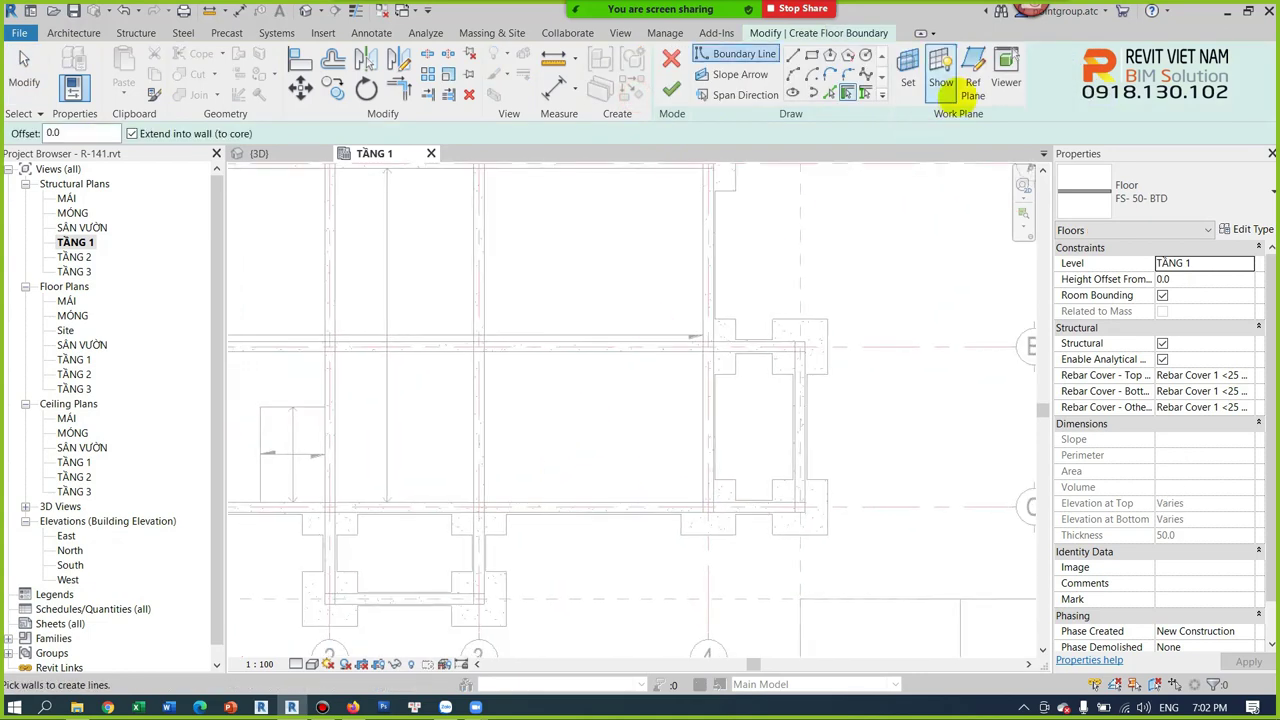
Draw two rectangular recess outlines snapped to beam corners near grids 2–4.
left_click(814, 54)
scroll(771, 320, "up", 2)
scroll(691, 420, "up", 2)
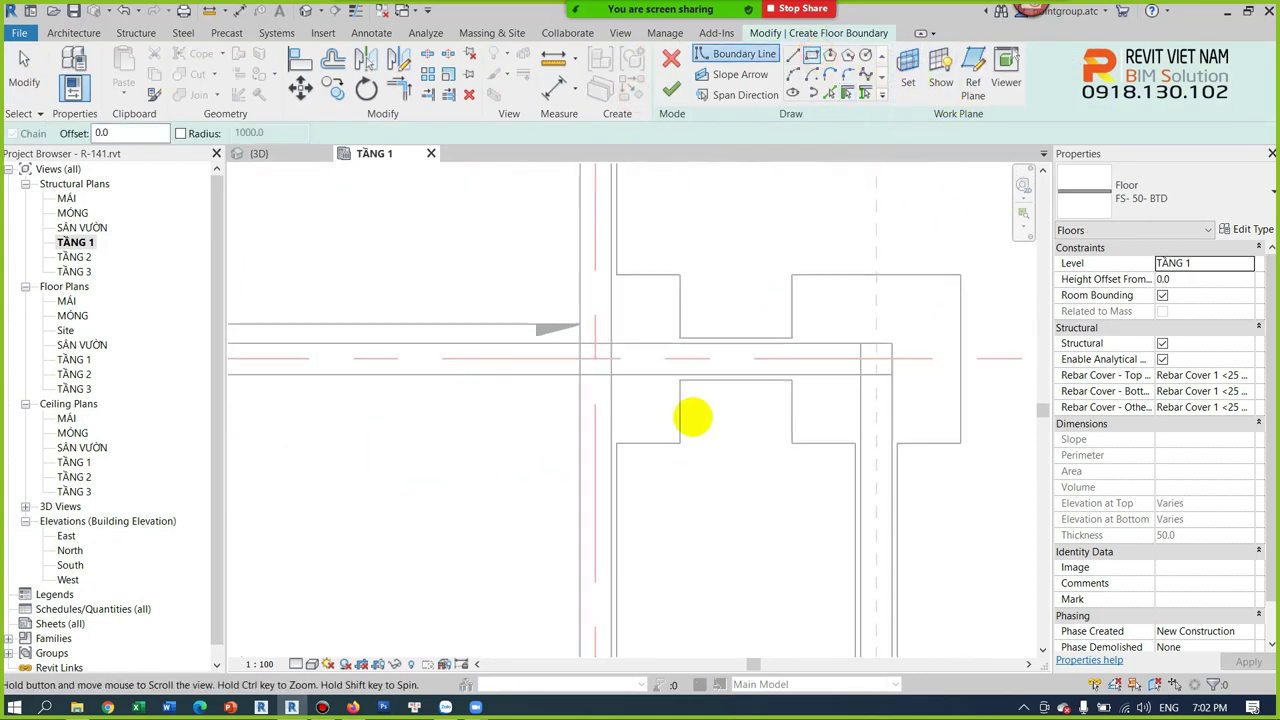
scroll(666, 360, "up", 1)
left_click(604, 286)
scroll(786, 514, "up", 2)
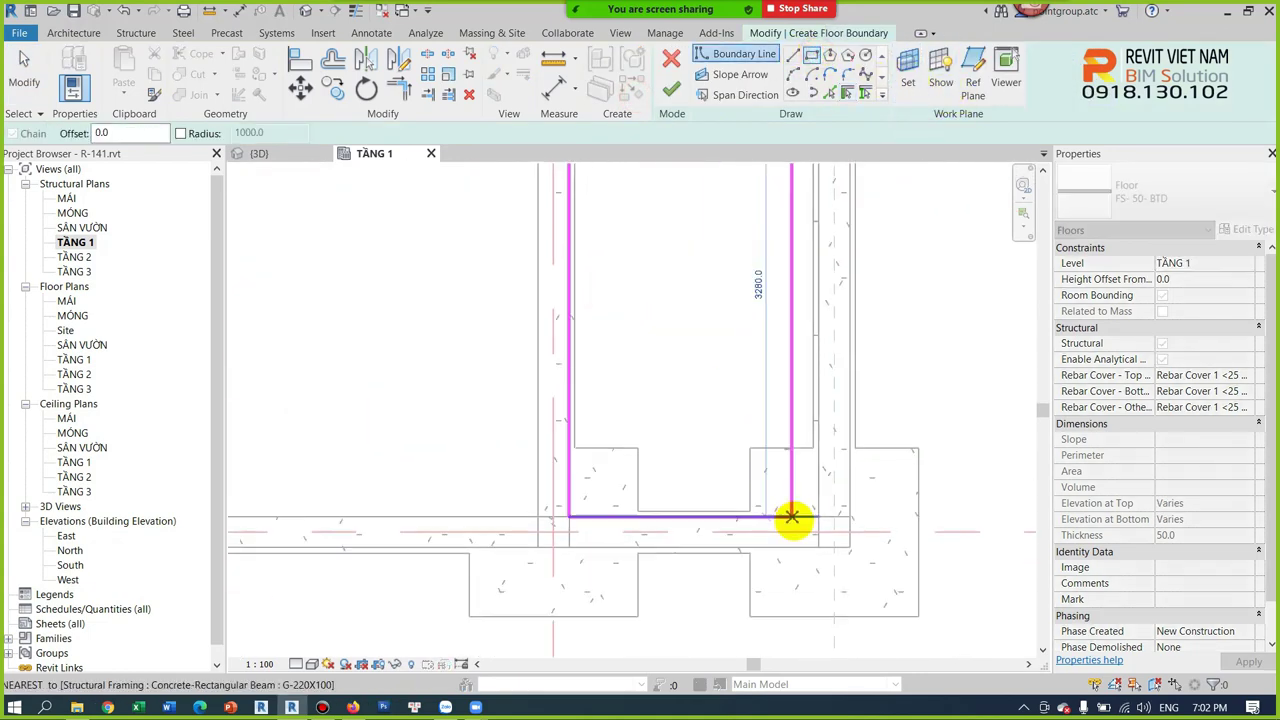
left_click(817, 516)
scroll(817, 516, "down", 3)
scroll(777, 466, "up", 2)
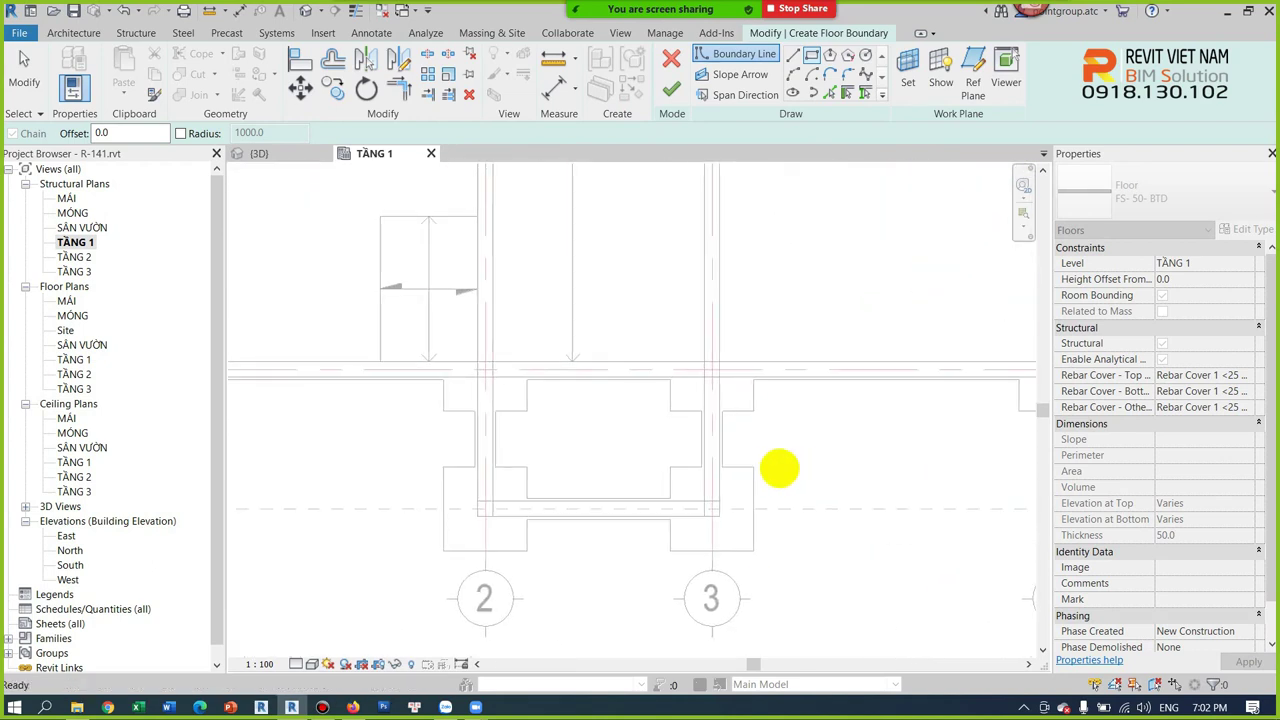
scroll(451, 371, "up", 2)
left_click(432, 358)
left_click(800, 571)
Finish the recess floor sketch and return to the 3D view.
scroll(640, 505, "down", 2)
middle_click_drag(640, 504, 709, 357)
key("Escape")
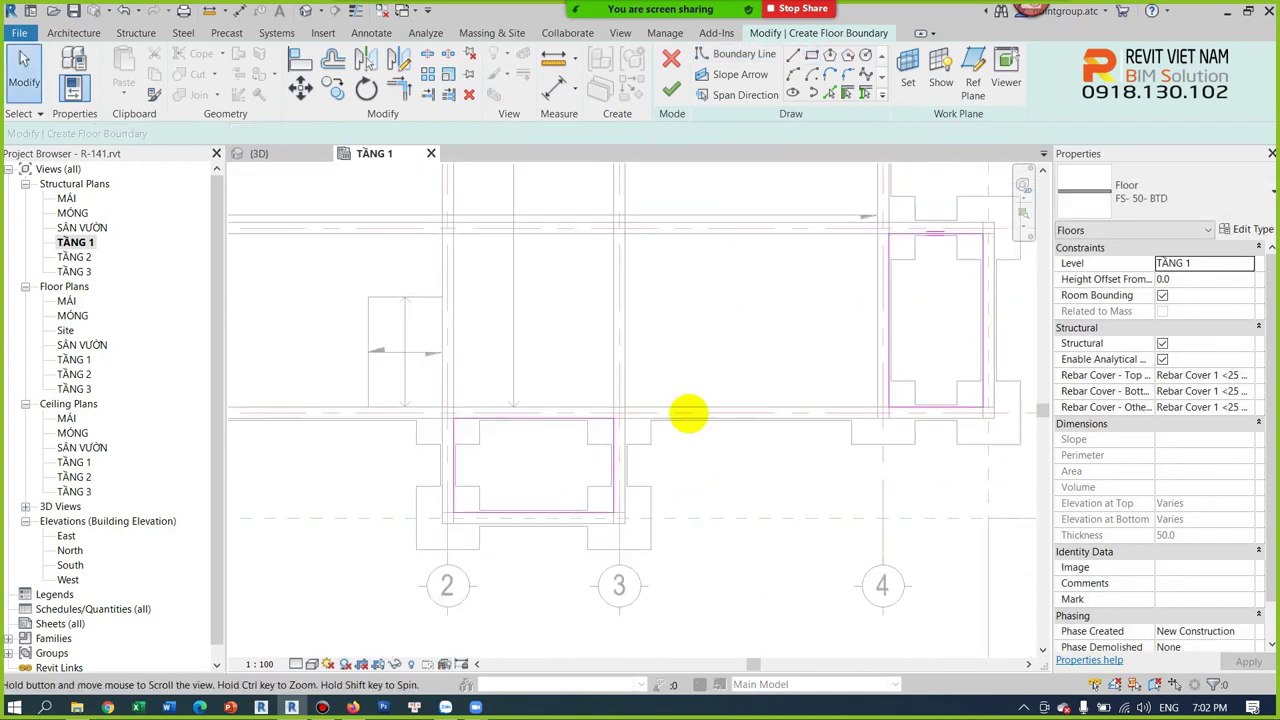
middle_click_drag(686, 414, 606, 480)
left_click(671, 89)
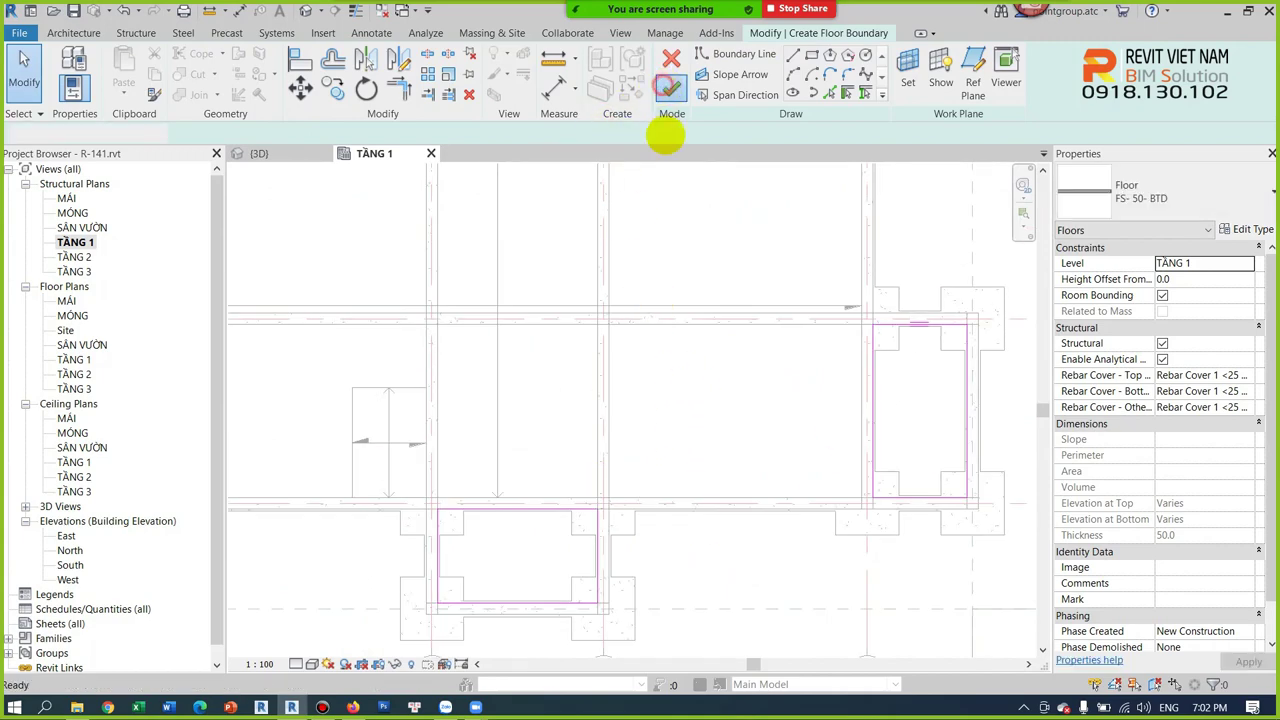
left_click(305, 10)
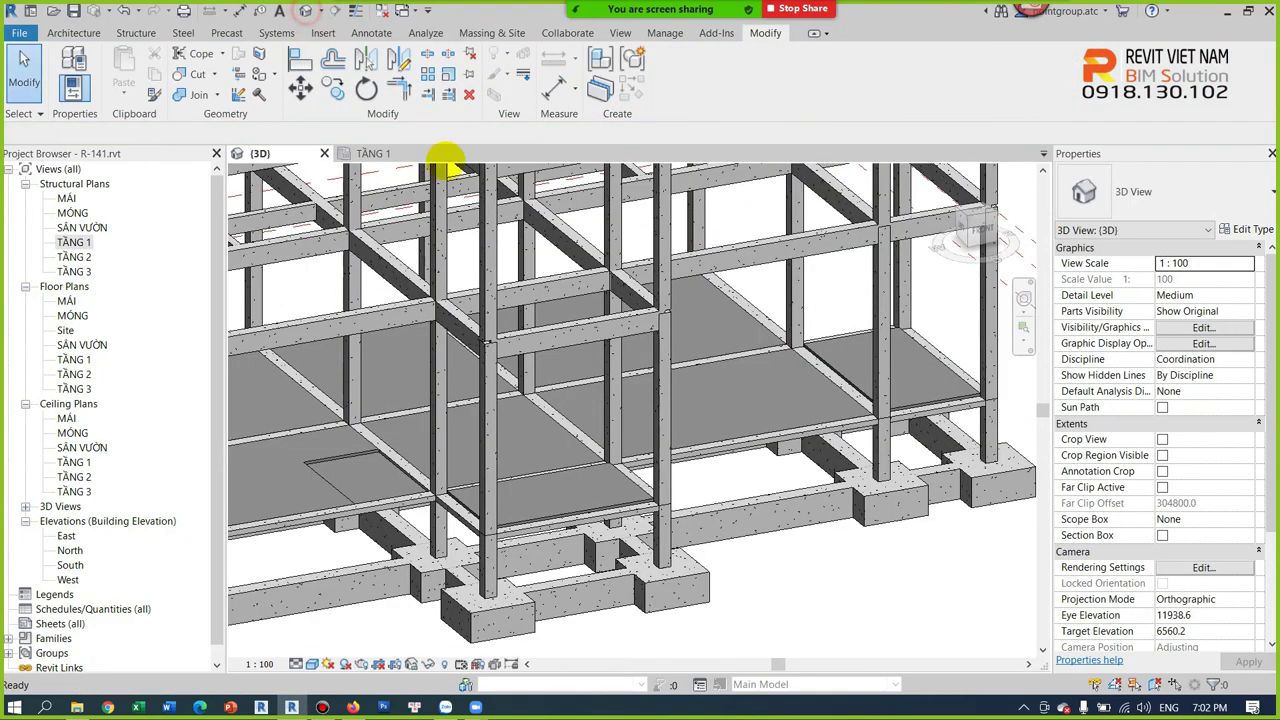
Set the two FS-50 recess floors' Height Offset From Level to -100.
middle_click_drag(663, 446, 815, 388, "shift")
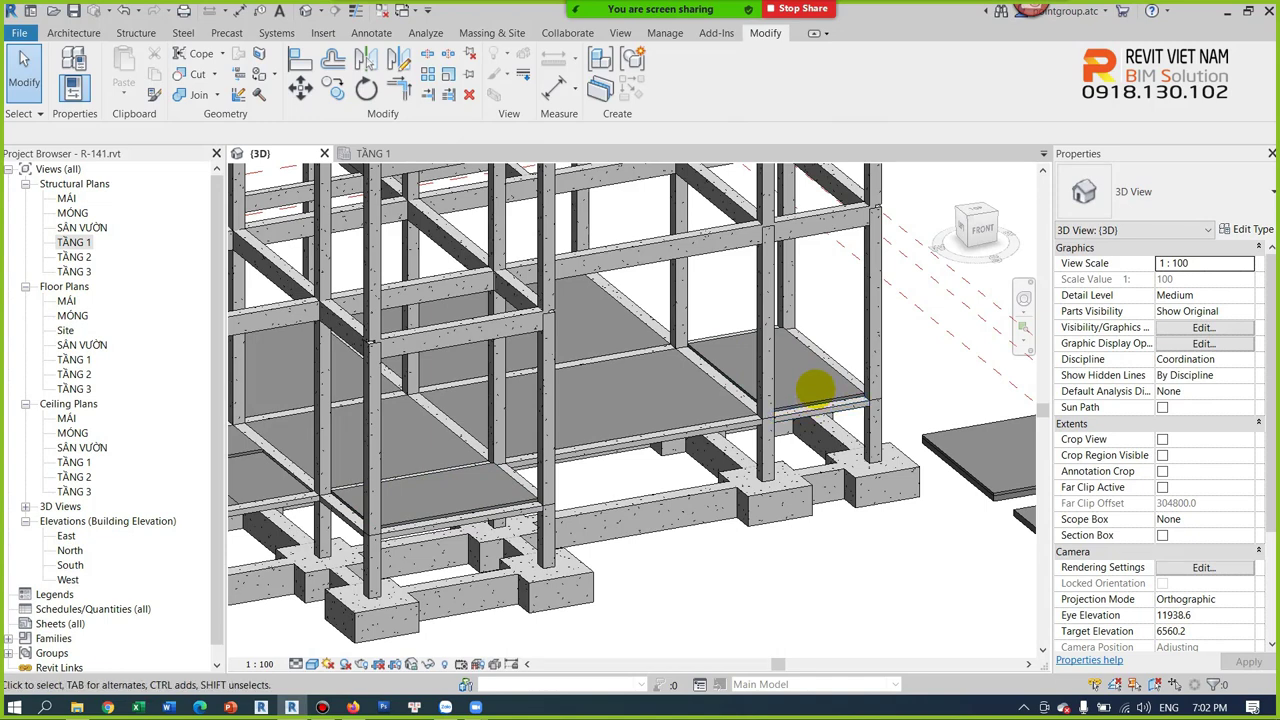
left_click(820, 392)
type("-100")
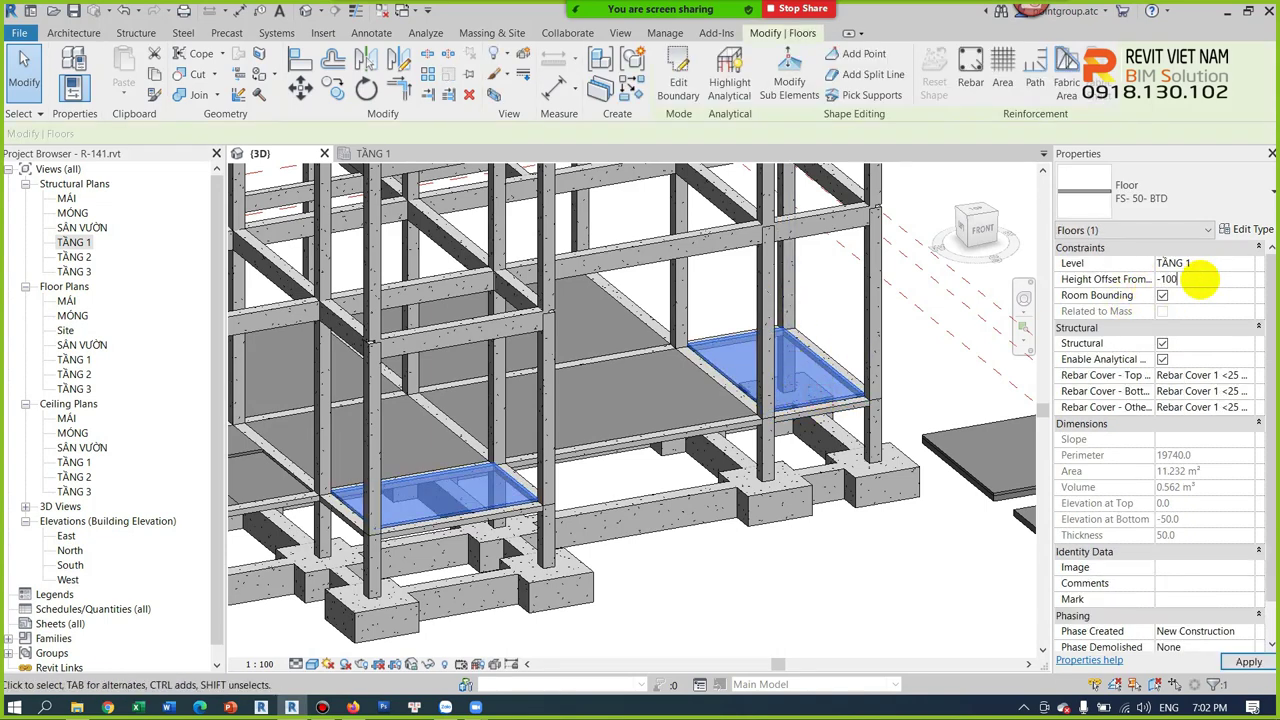
left_click(808, 585)
Give the three beams around the right recess a z Offset Value of -100.
scroll(815, 480, "up", 2)
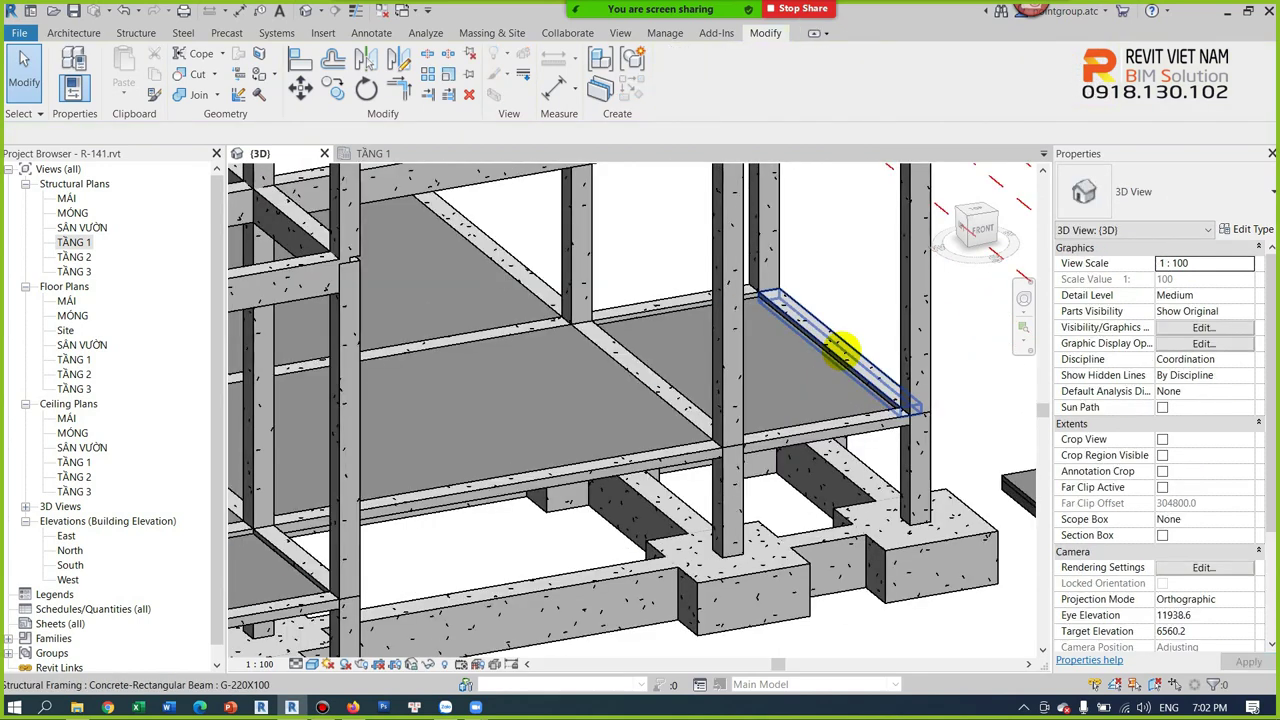
key("Tab")
left_click(586, 302)
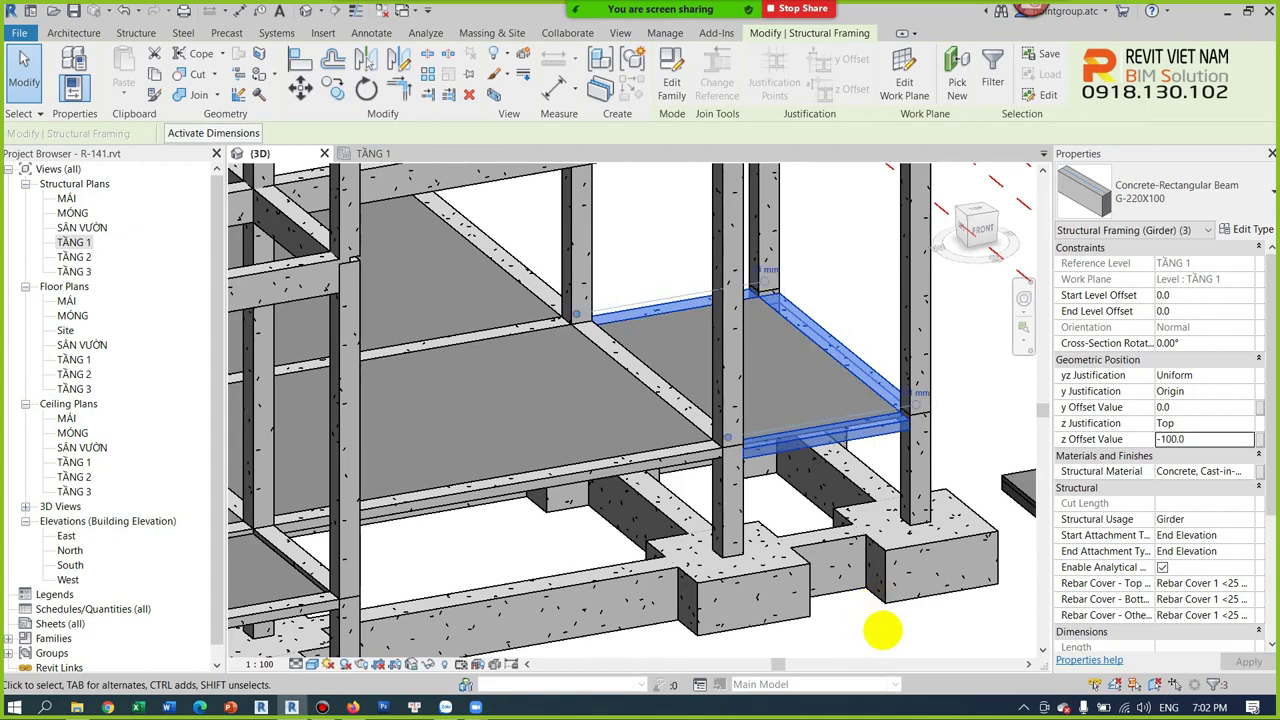
key("Escape")
Give the beams edging the left recess a z Offset Value of -100.
scroll(700, 457, "up", 2)
scroll(670, 477, "up", 2)
left_click(643, 528)
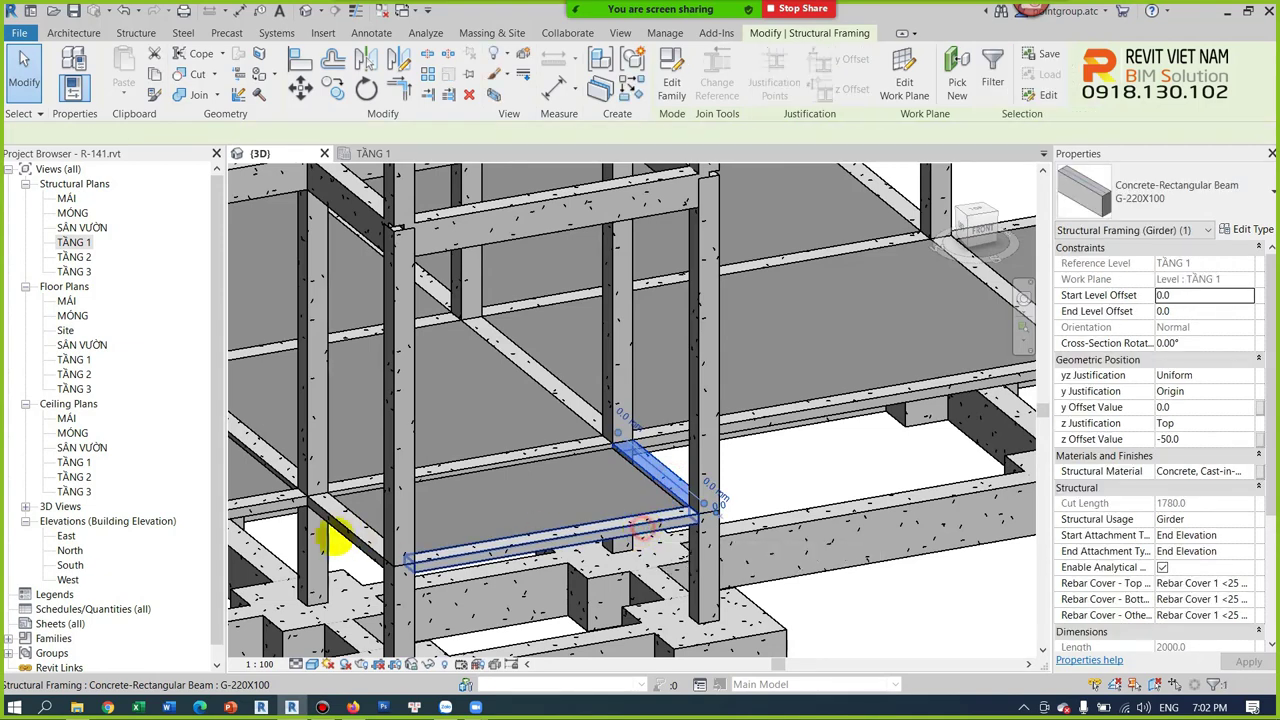
left_click(340, 533, "ctrl")
type("-100")
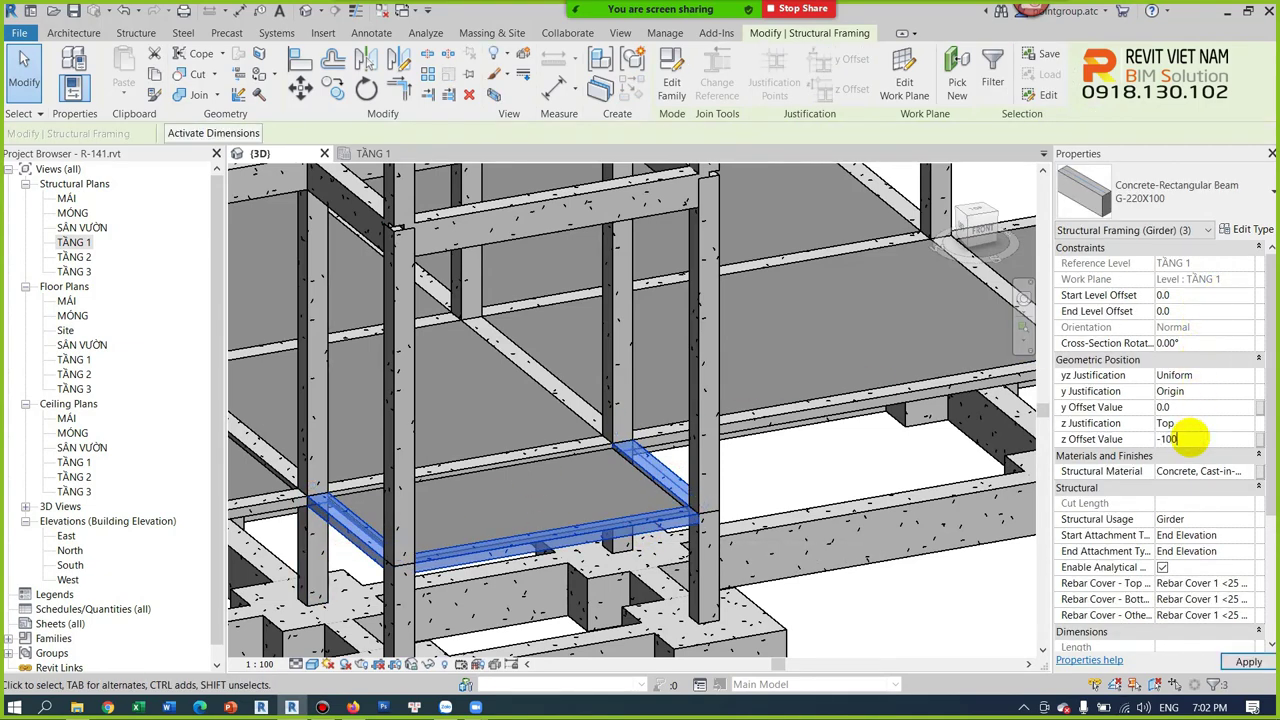
left_click(838, 614)
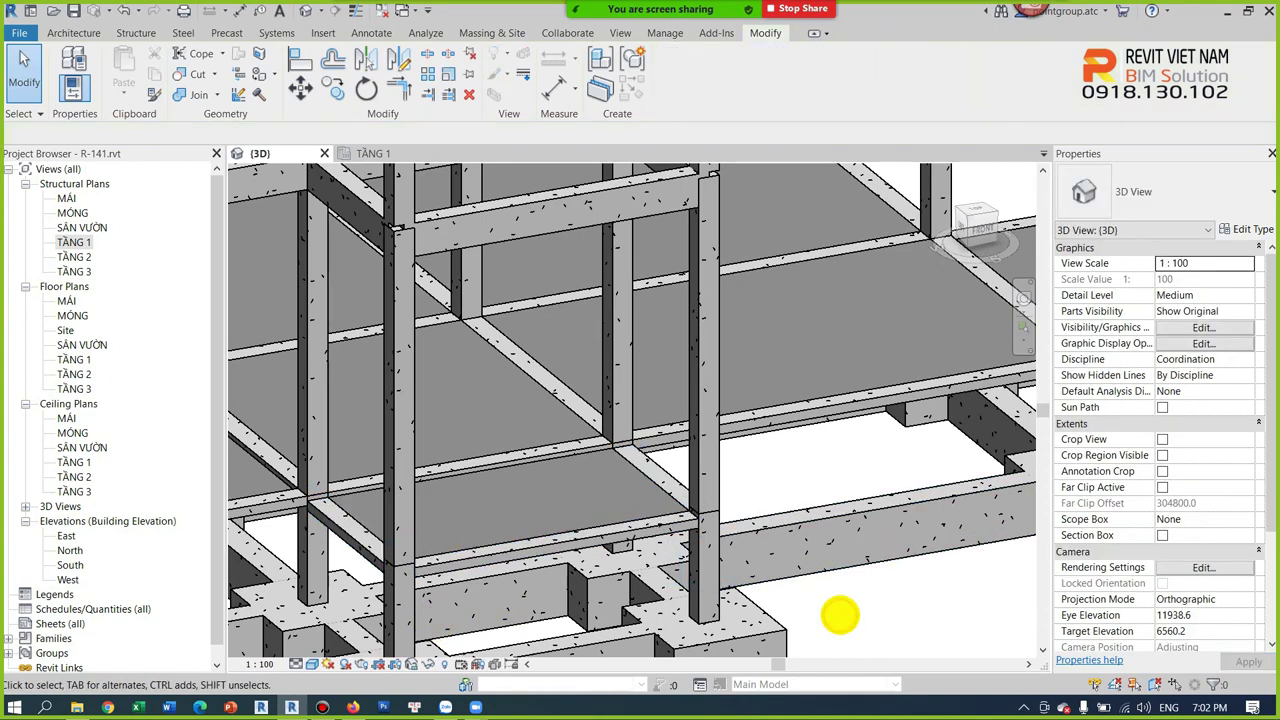
middle_click_drag(594, 451, 712, 481, "shift")
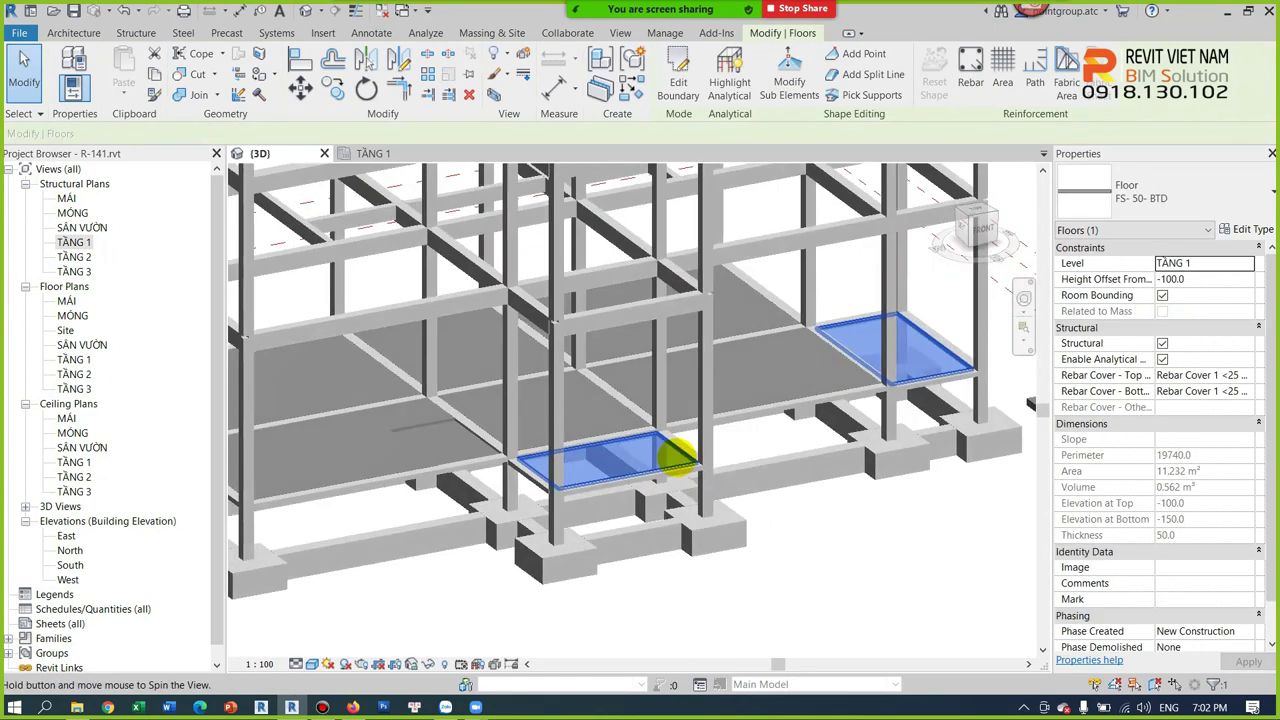
scroll(712, 481, "up", 5)
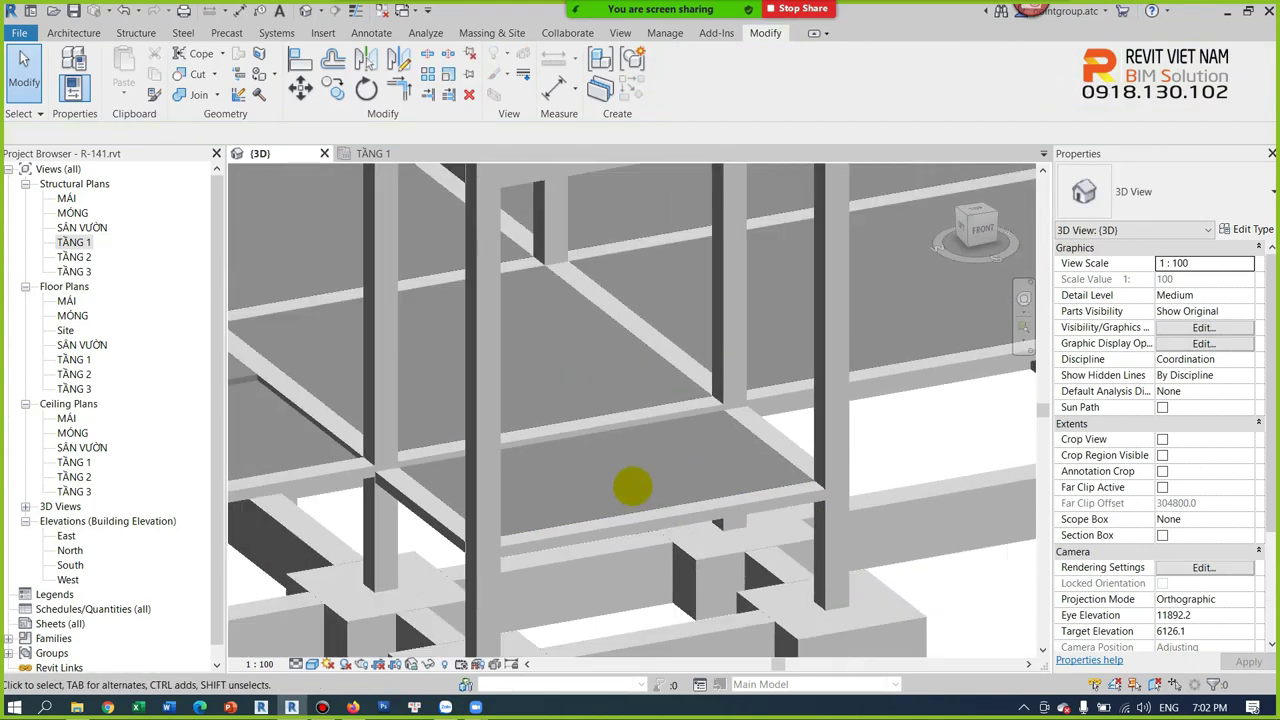
scroll(366, 443, "down", 3)
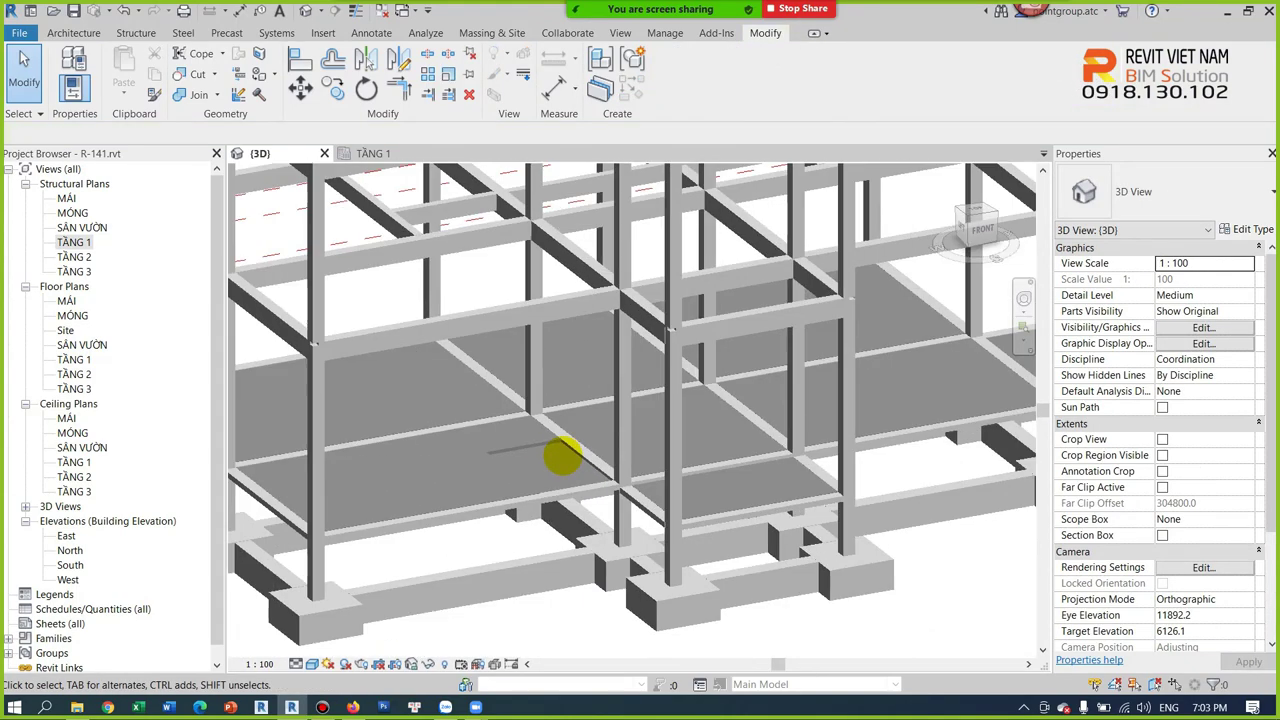
middle_click_drag(563, 457, 571, 429, "shift")
left_click(486, 451)
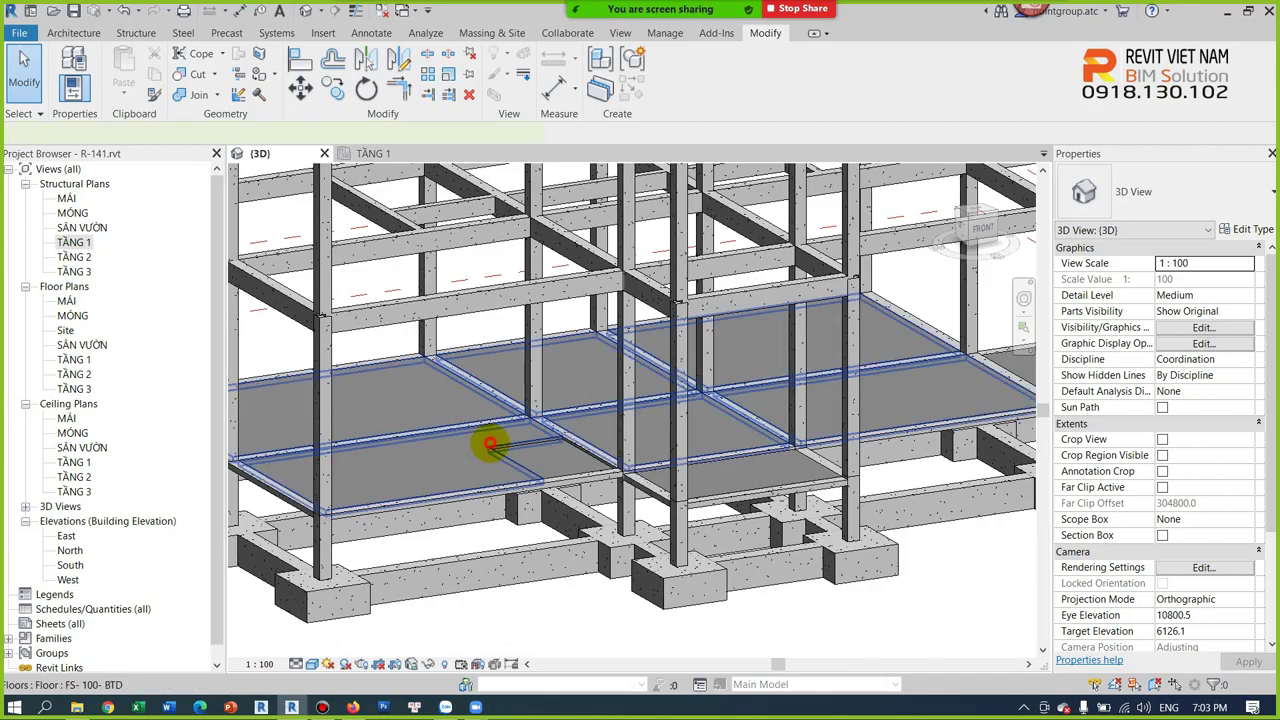
middle_click_drag(486, 451, 500, 476, "shift")
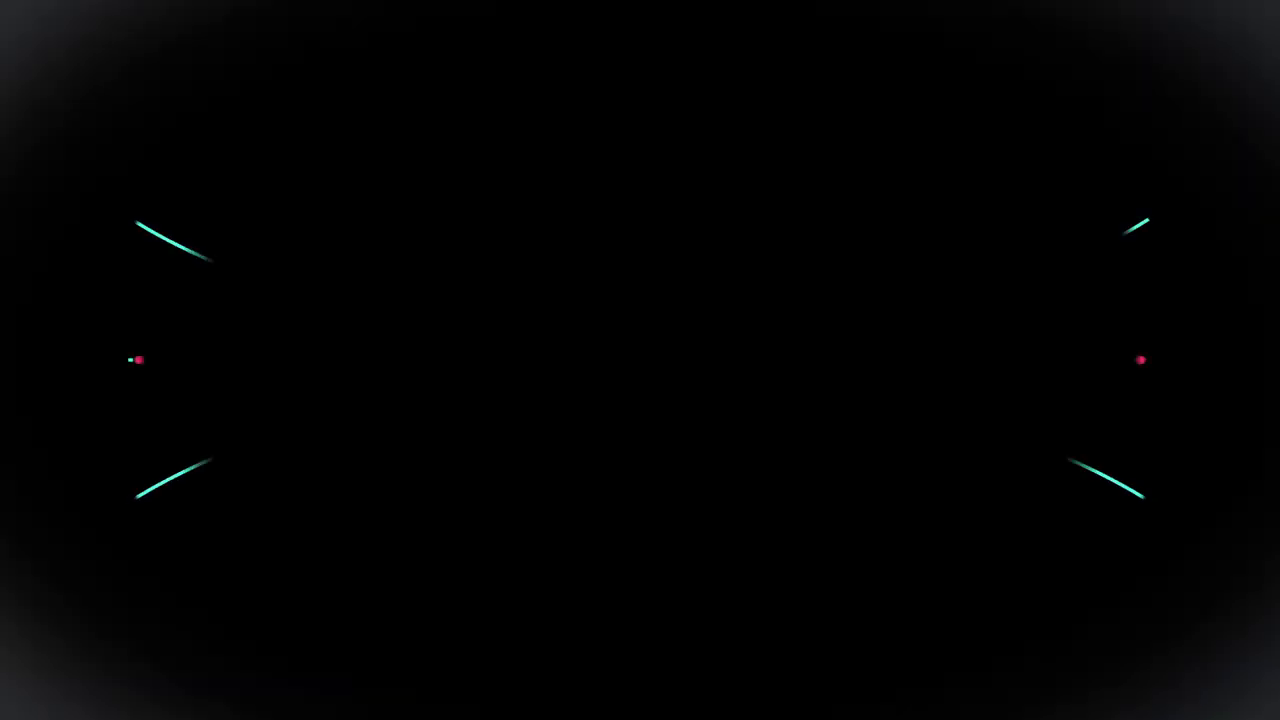